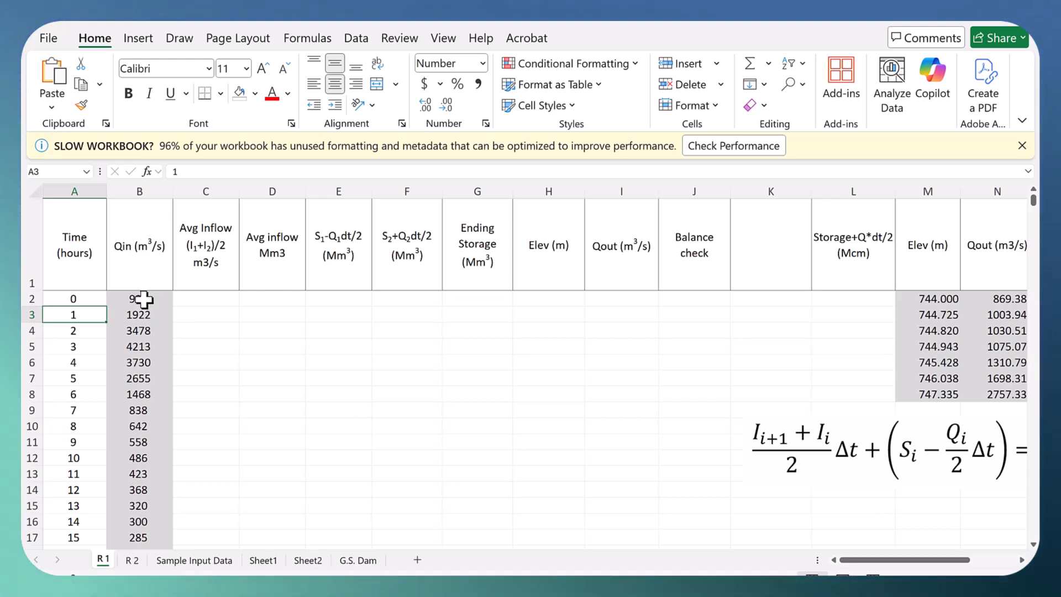
Step: Examine the hourly Qin inflow column and the elevation, outflow and storage table on sheet R 1
click(143, 298)
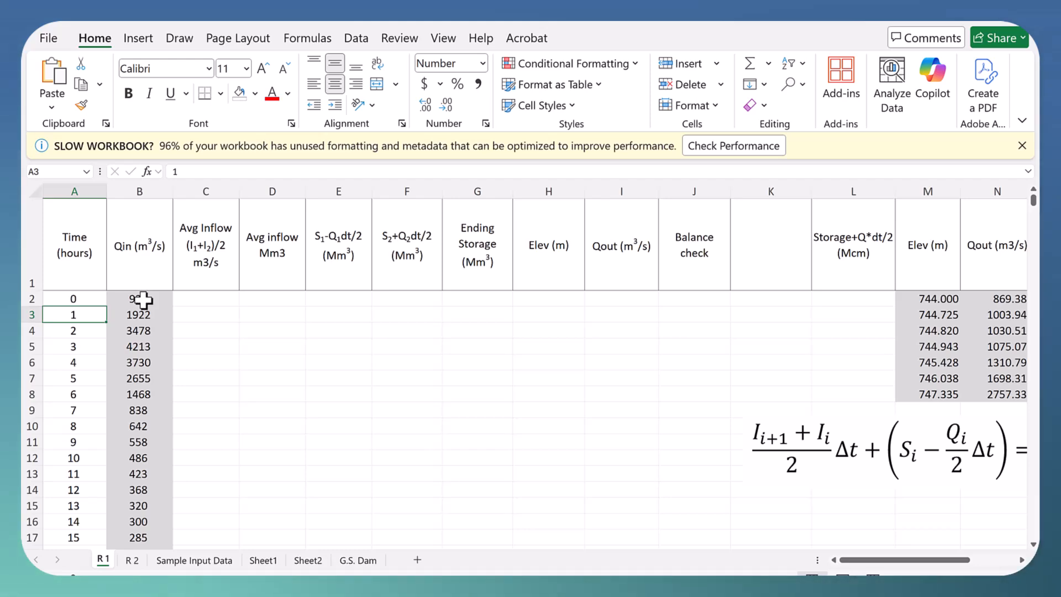
scroll(155, 345, down, 1)
scroll(155, 346, down, 3)
scroll(154, 343, up, 4)
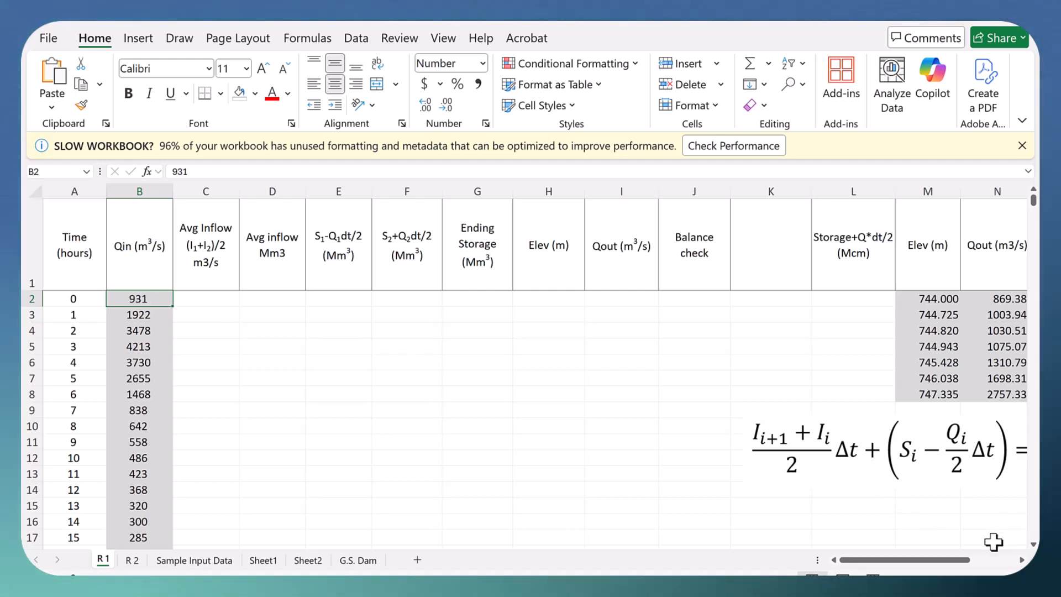
click(762, 573)
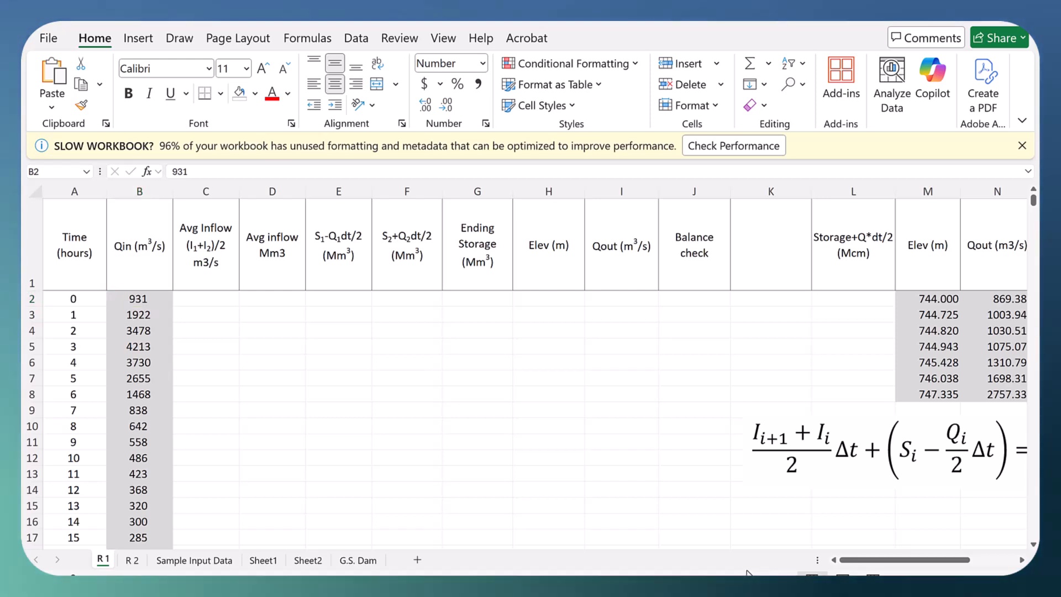
click(1021, 559)
click(1021, 560)
click(1021, 560)
click(1021, 560)
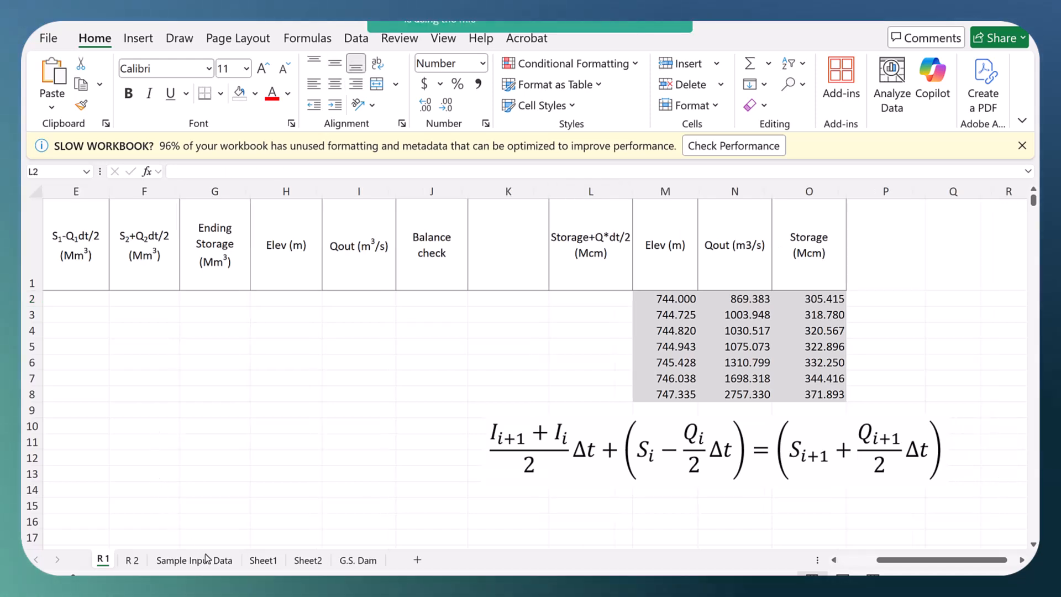
Step: Enter the formula =O2+N2/2*(A3-A2)*3600/1000000 in L2 under Storage+Q*dt/2
click(592, 303)
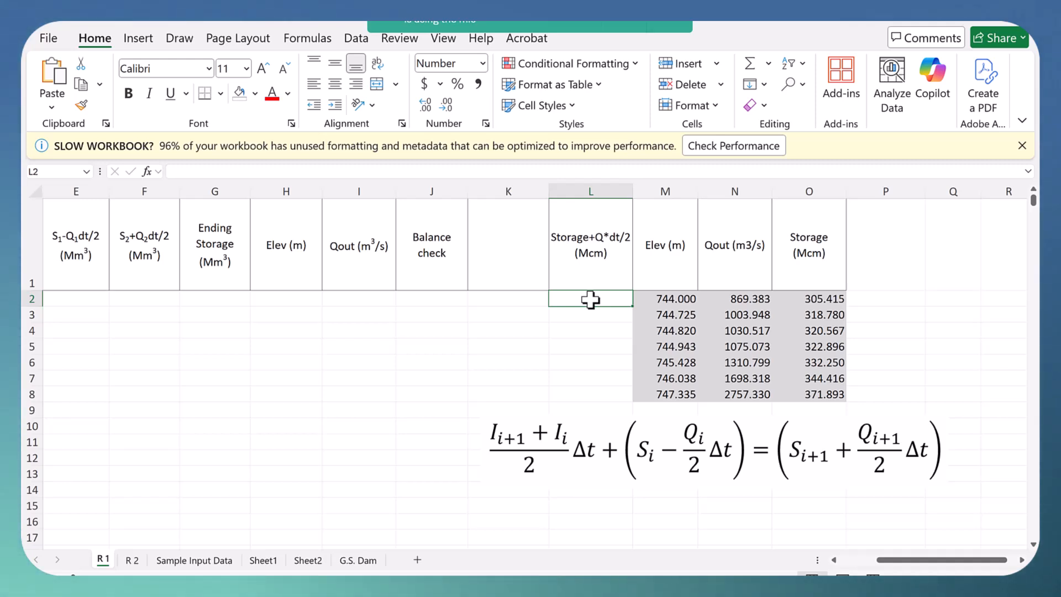
text(=)
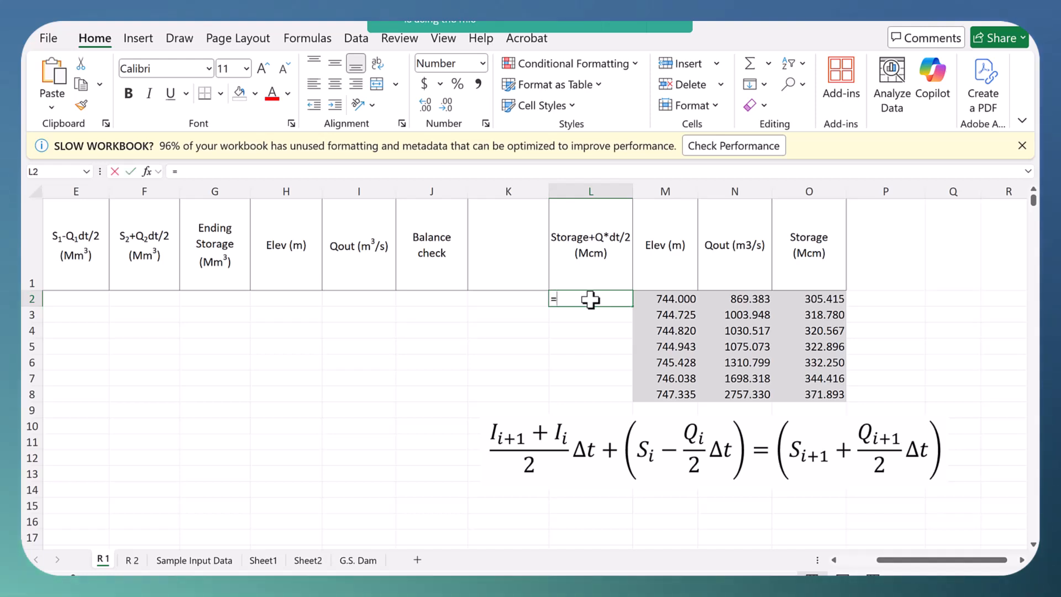
click(832, 297)
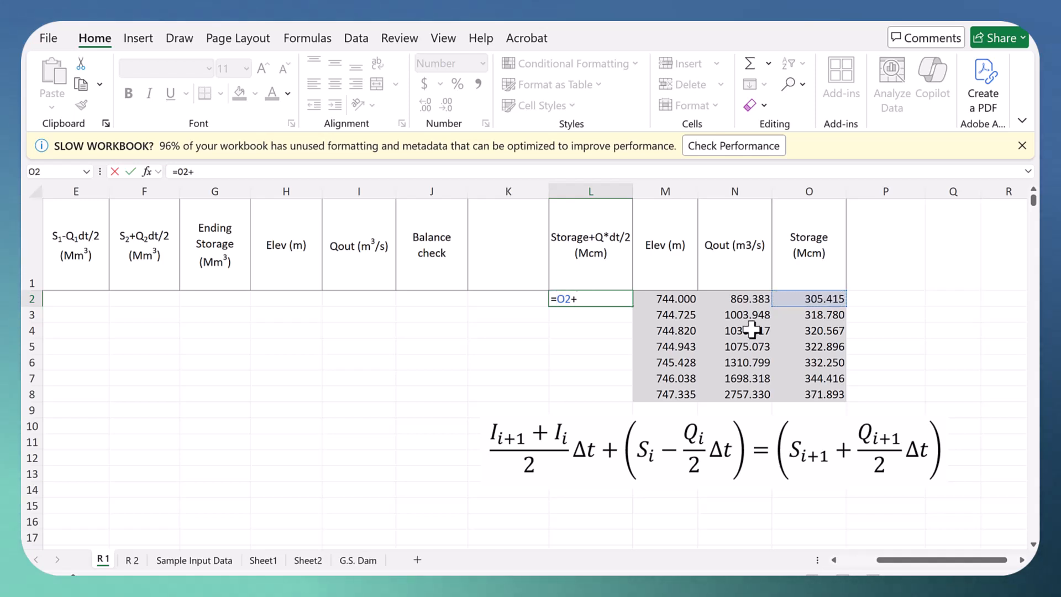
text(+)
click(746, 299)
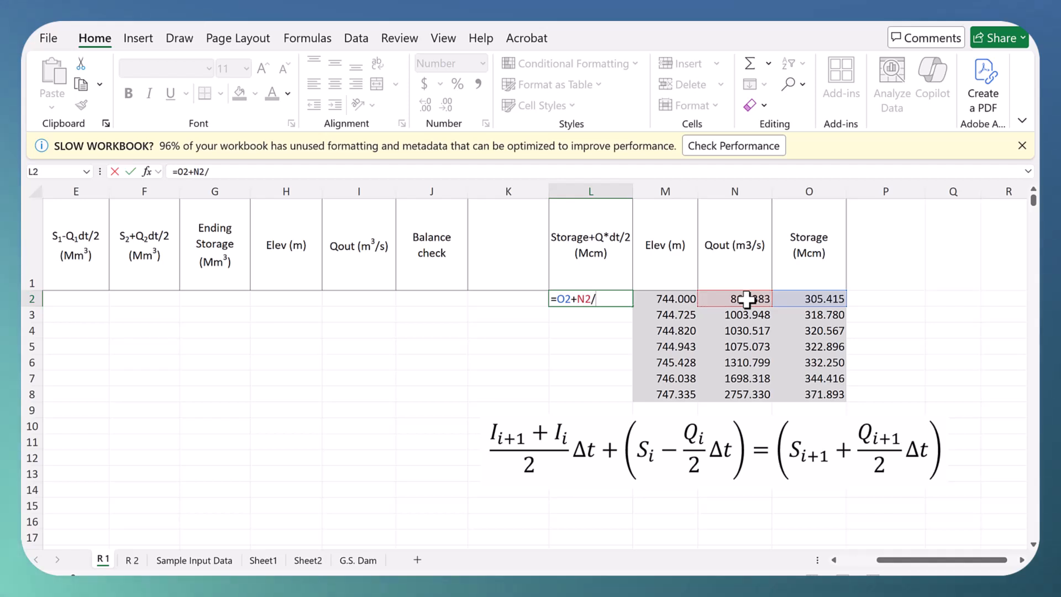
text(/2)
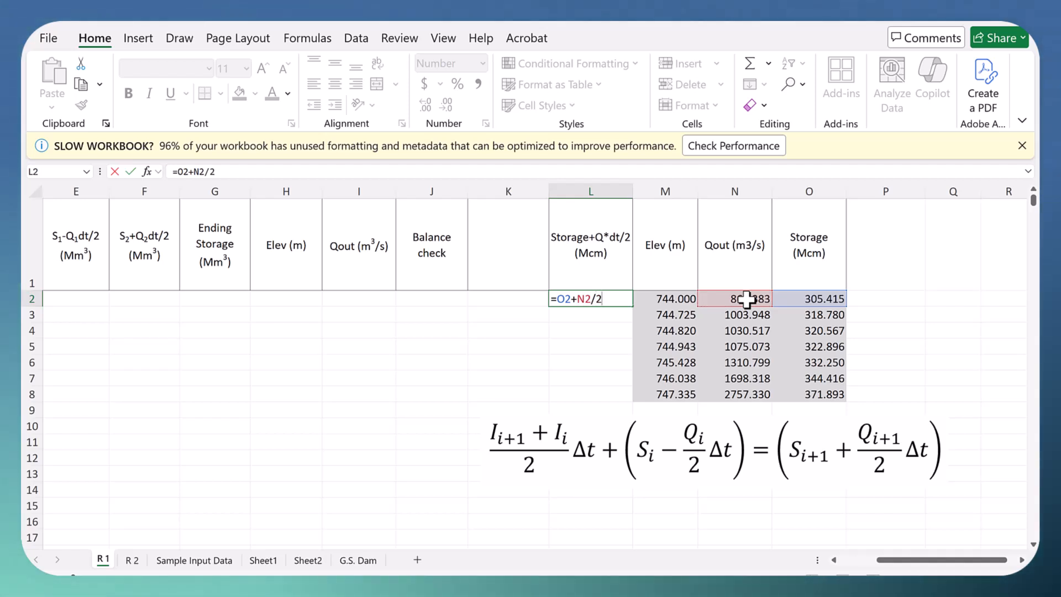
text(*)
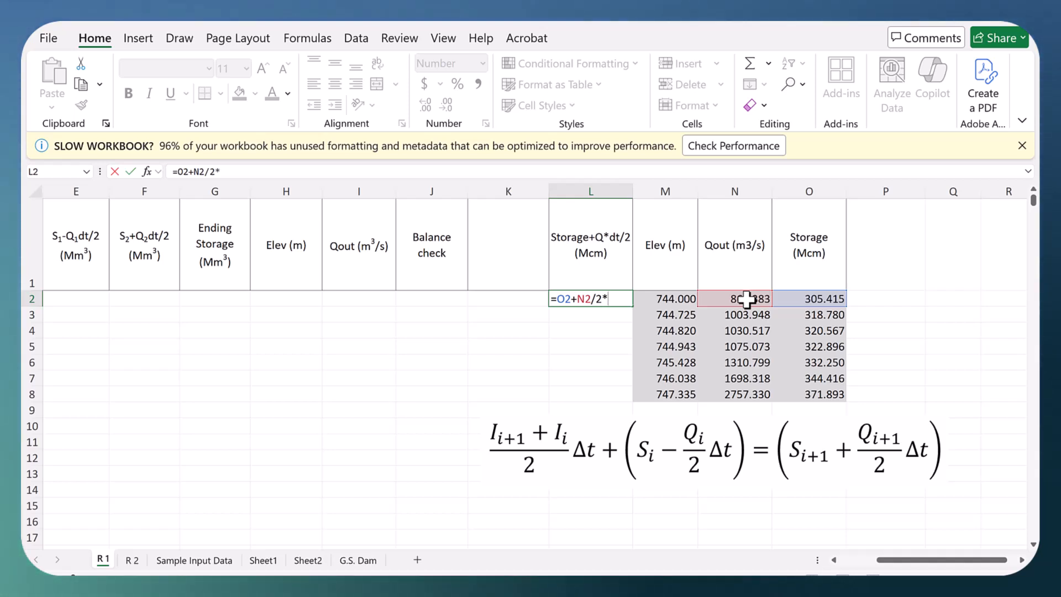
click(834, 560)
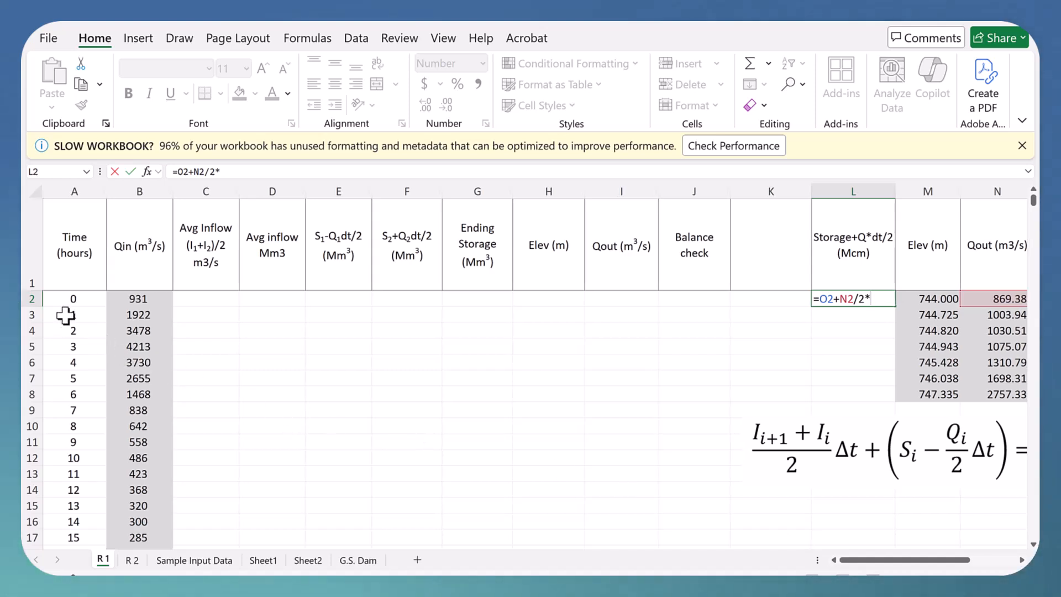
text(()
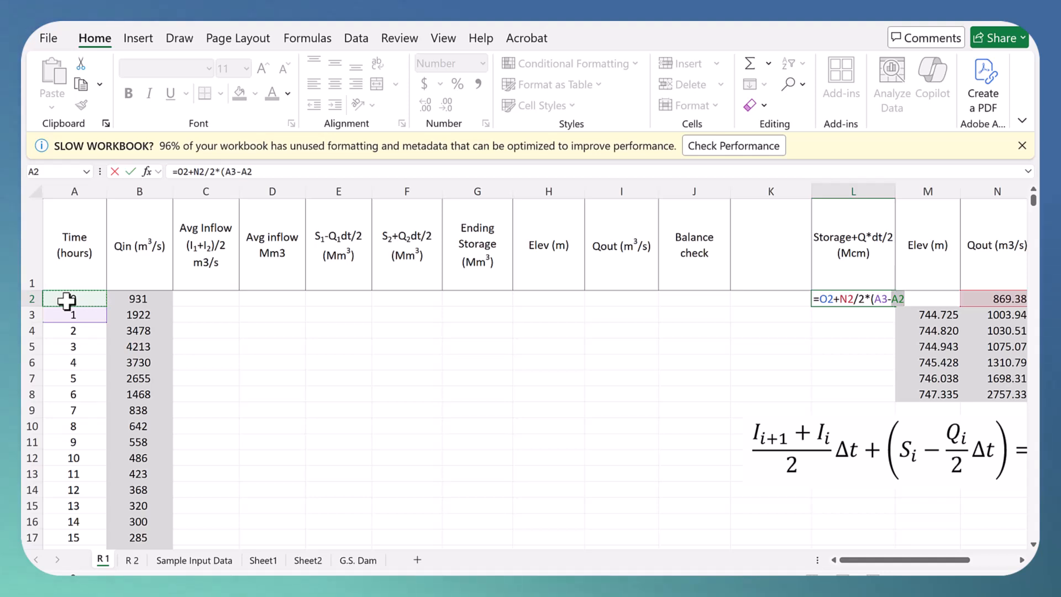
text())
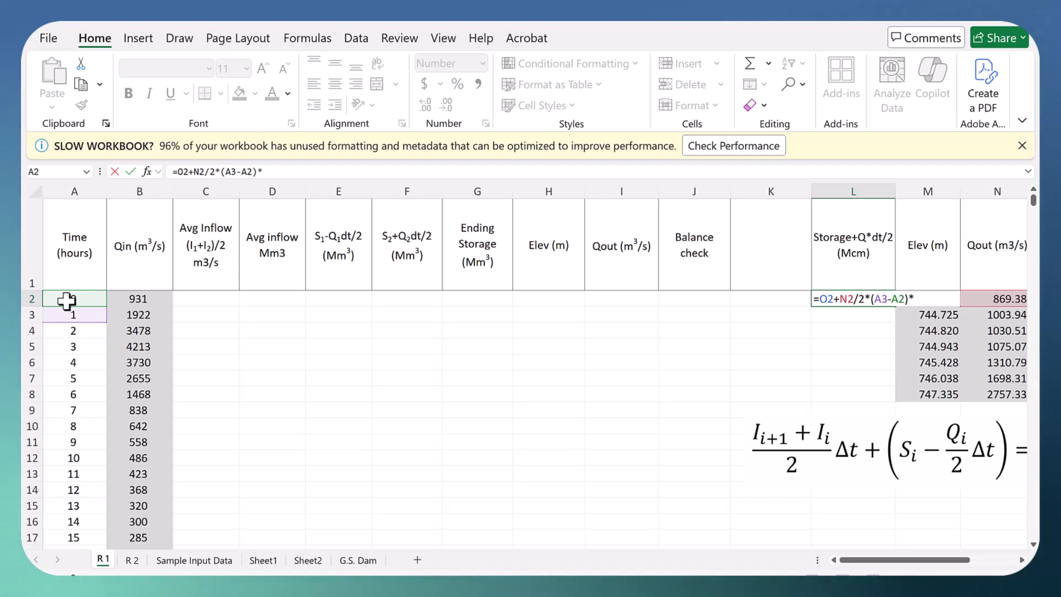
text(*3600)
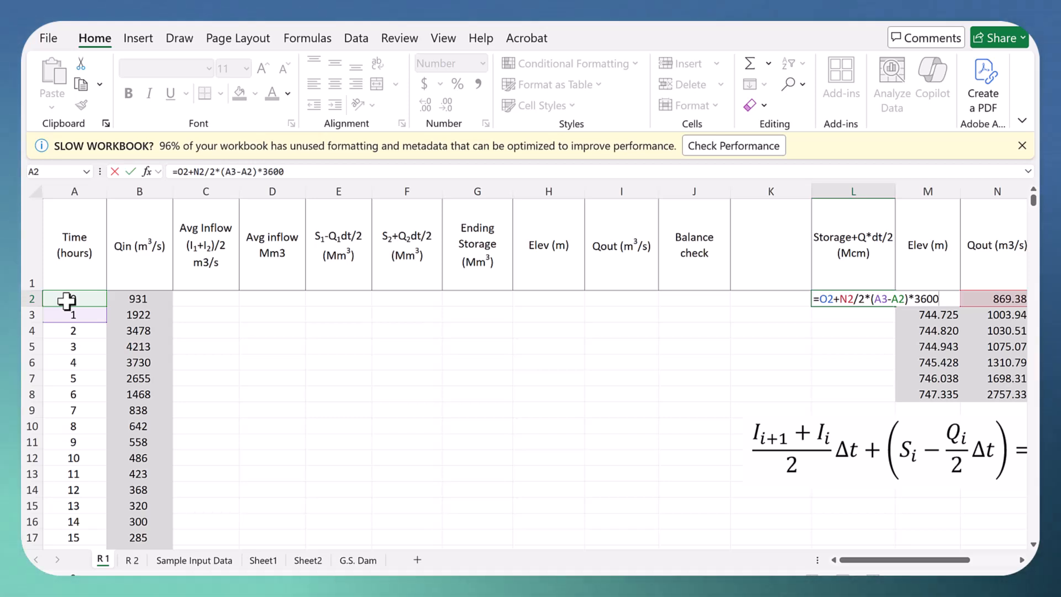
text(/1000)
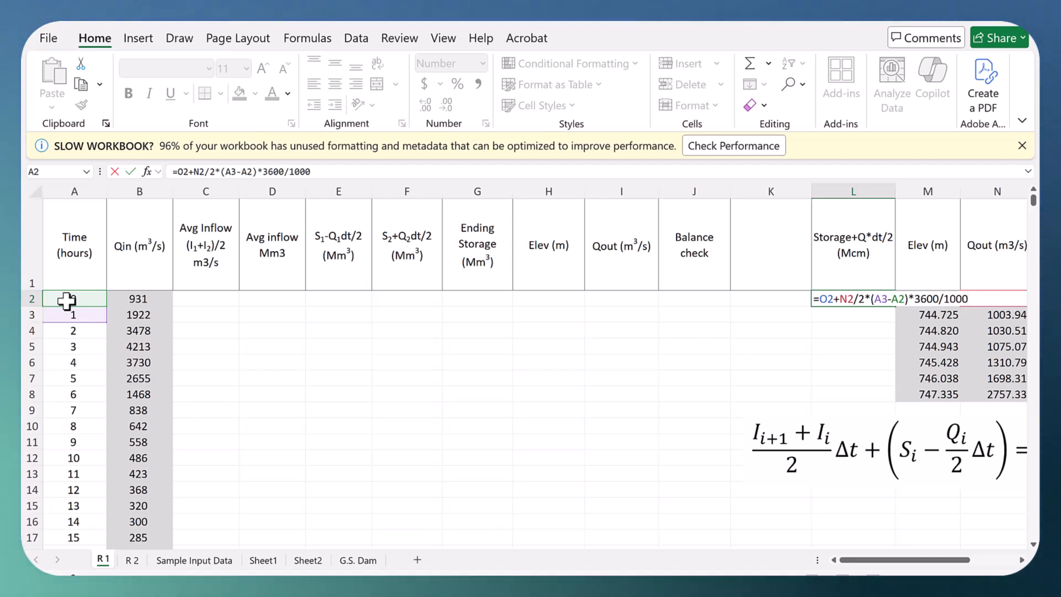
text(000)
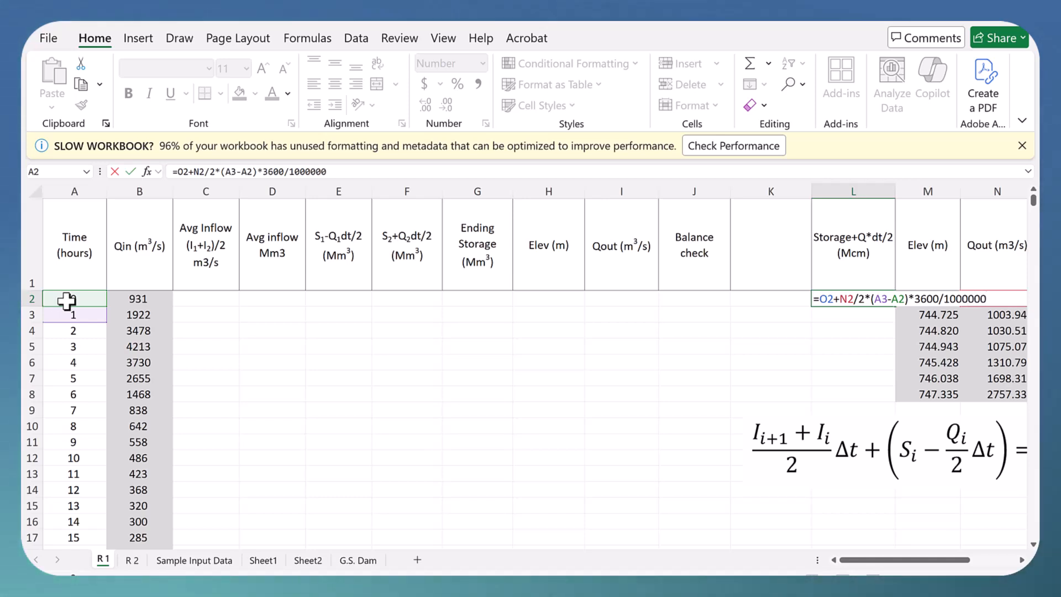
key(Return)
Step: Fill the Storage+Q*dt/2 formula from L2 down to L8
click(857, 296)
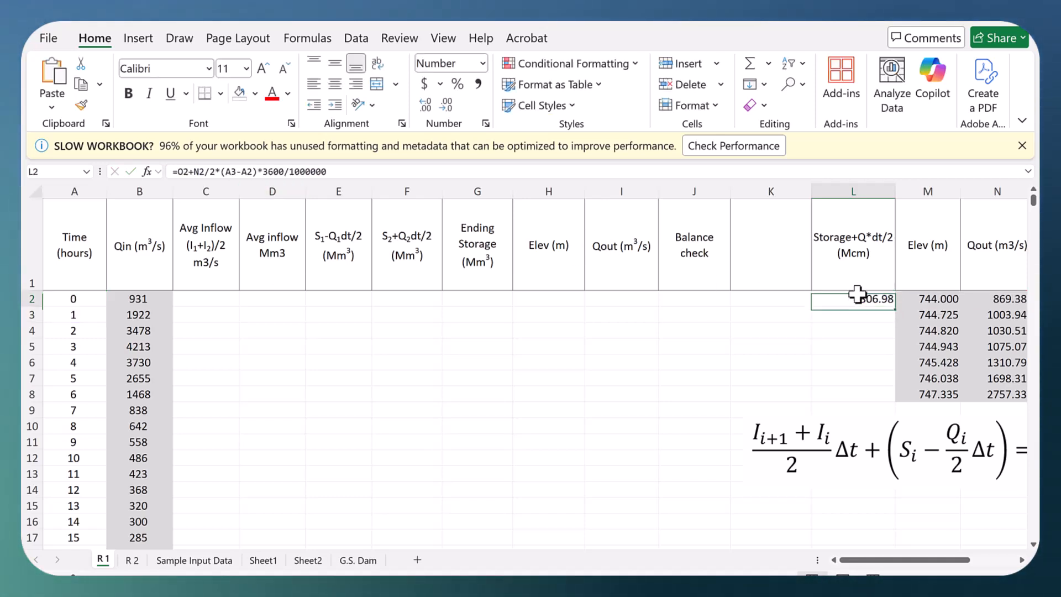
click(1020, 559)
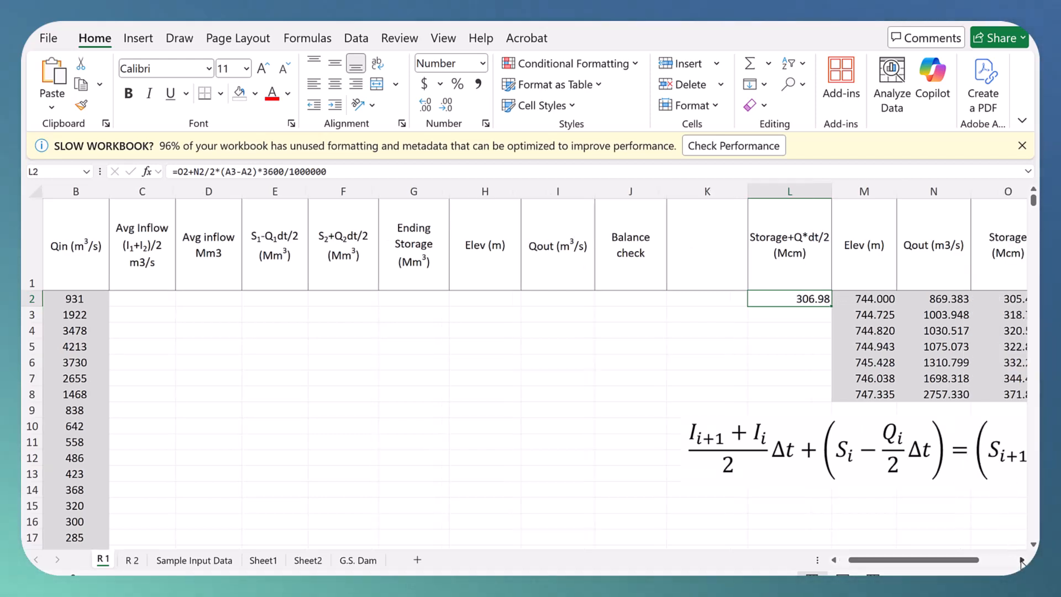
click(1019, 559)
click(1019, 559)
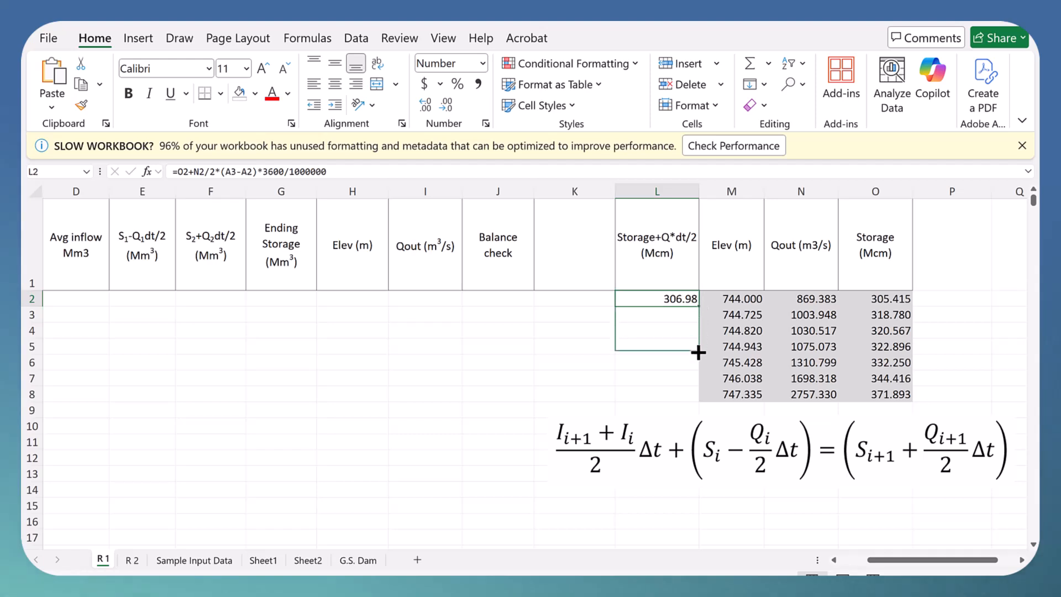
drag(699, 397, 697, 397)
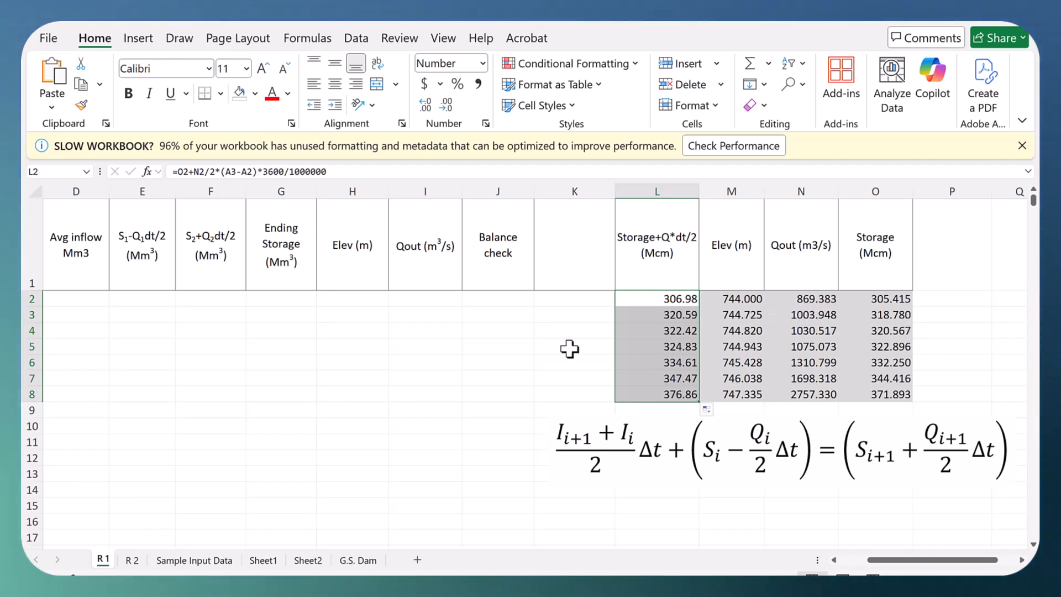
scroll(567, 346, down, 1)
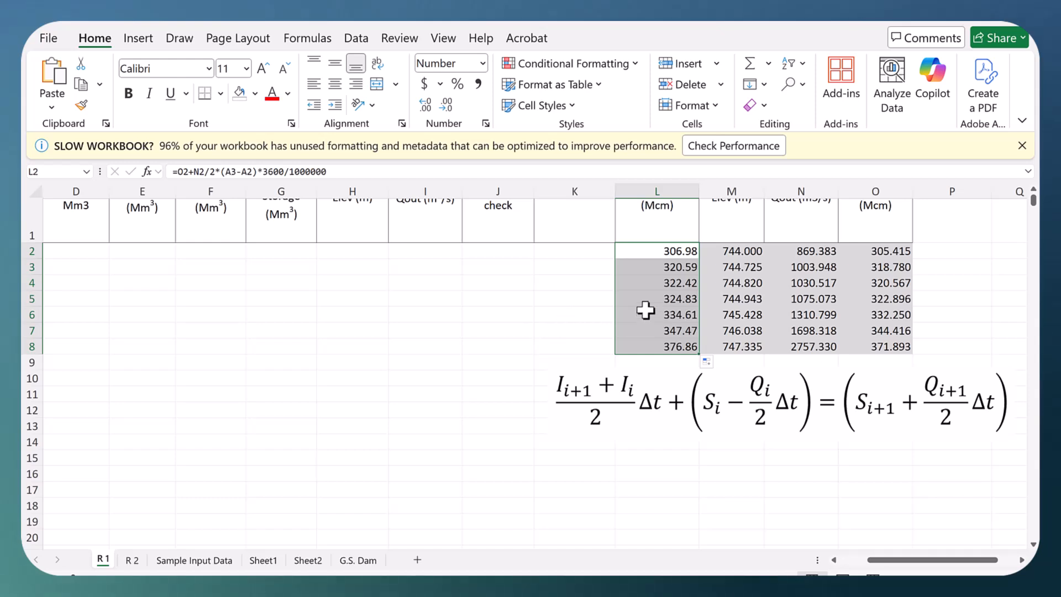
scroll(593, 305, up, 1)
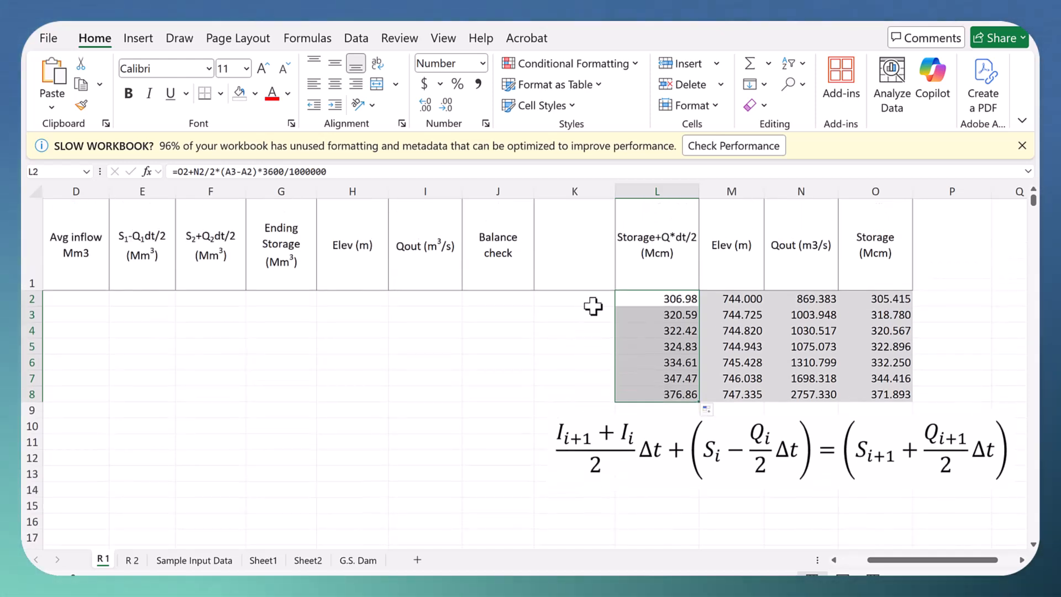
Step: Insert a markers-only scatter chart of elevation against Storage+Q*dt/2 from the range L2:M8
click(545, 334)
drag(653, 301, 733, 393)
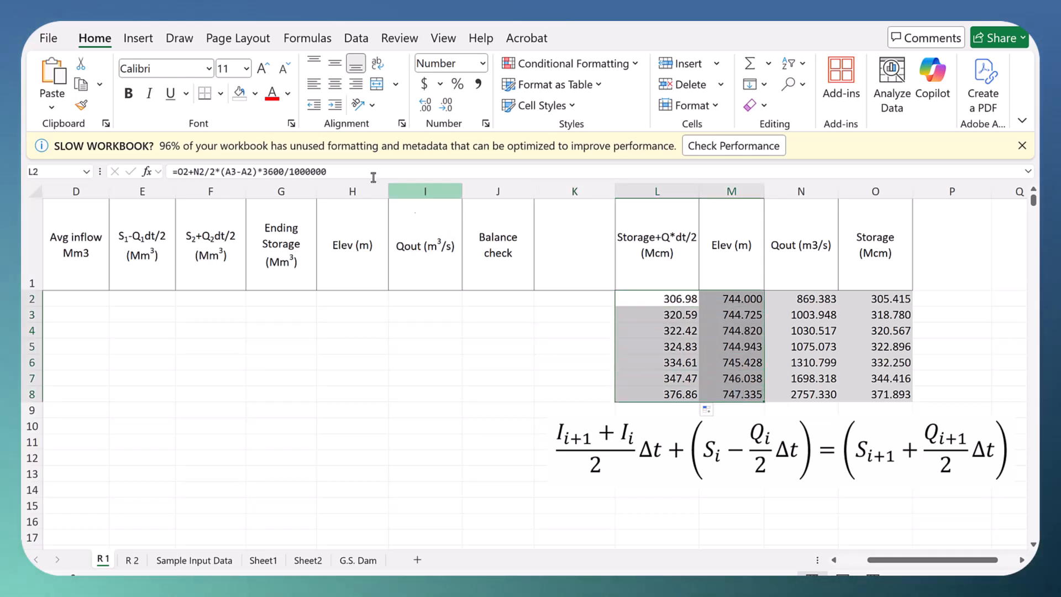
click(139, 40)
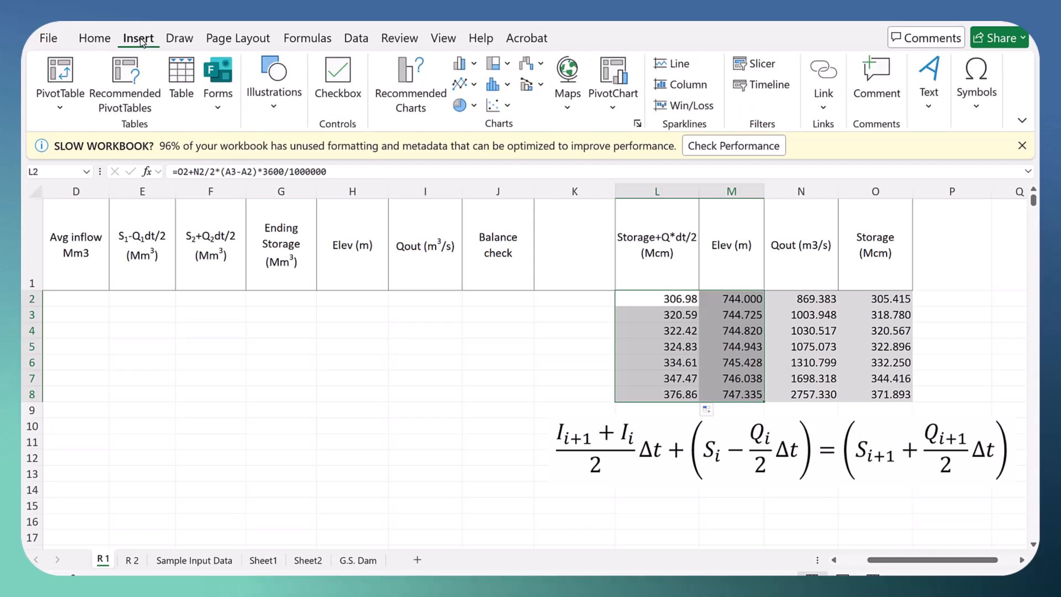
click(508, 106)
click(508, 162)
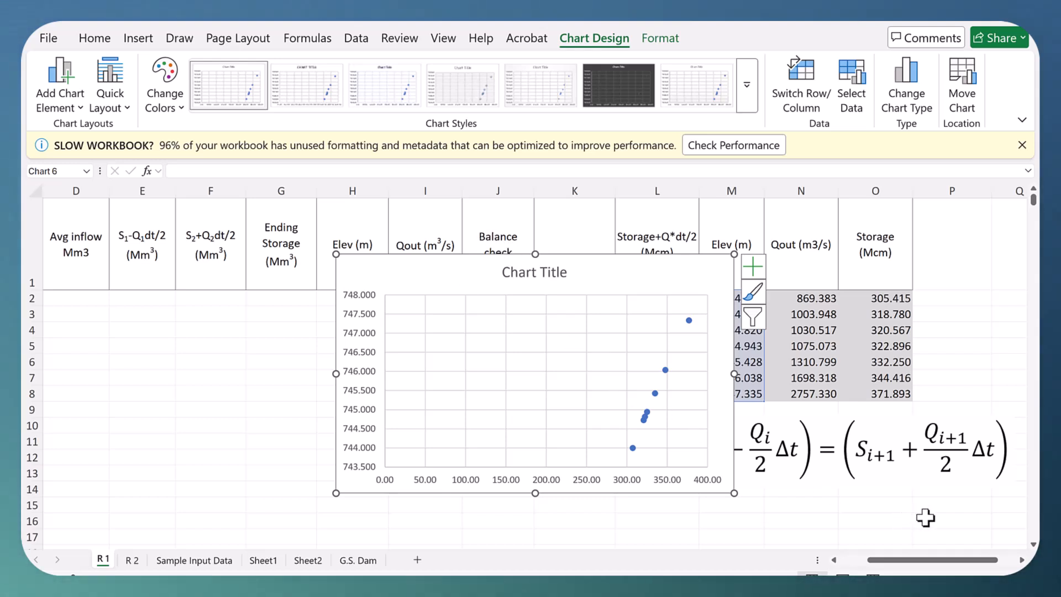
Step: Move the scatter chart below the routing equation, over about rows 15 to 30
scroll(525, 393, down, 1)
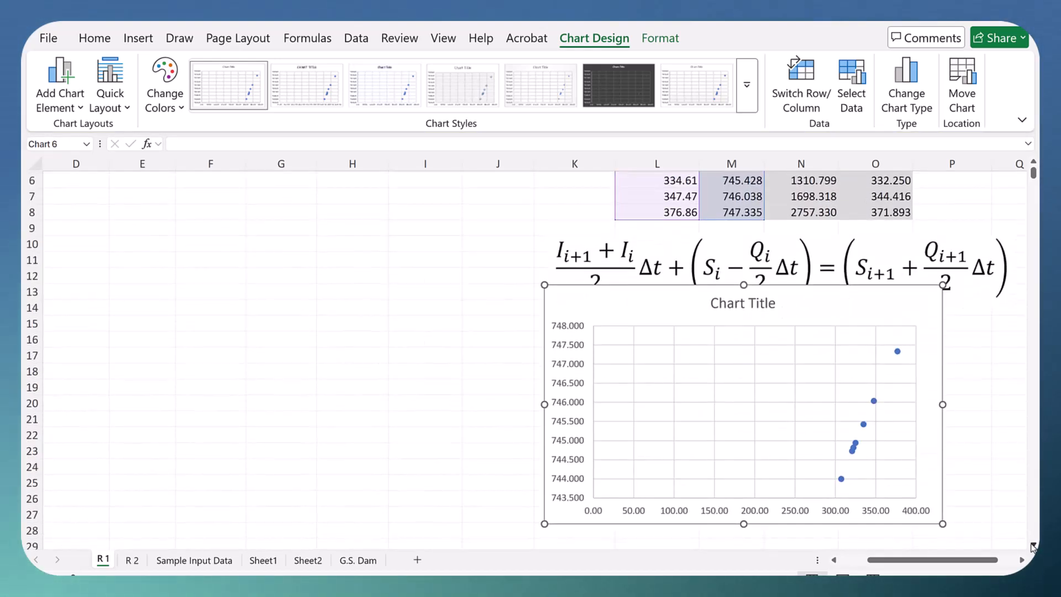
scroll(700, 333, down, 1)
drag(656, 271, 679, 306)
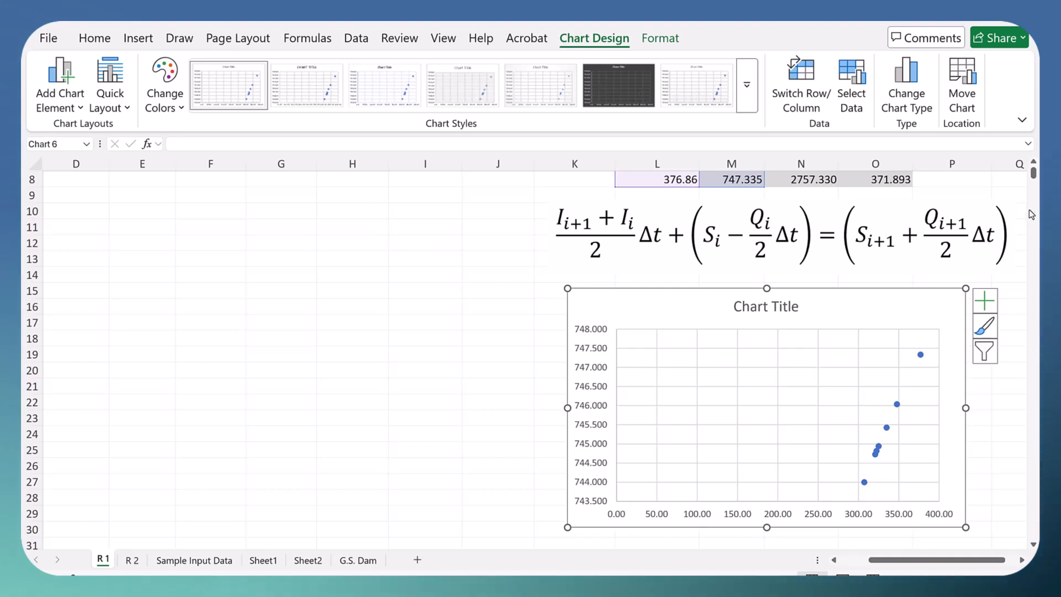
Step: Set the minimum bound of the chart's horizontal axis to 300
right_click(617, 518)
click(666, 499)
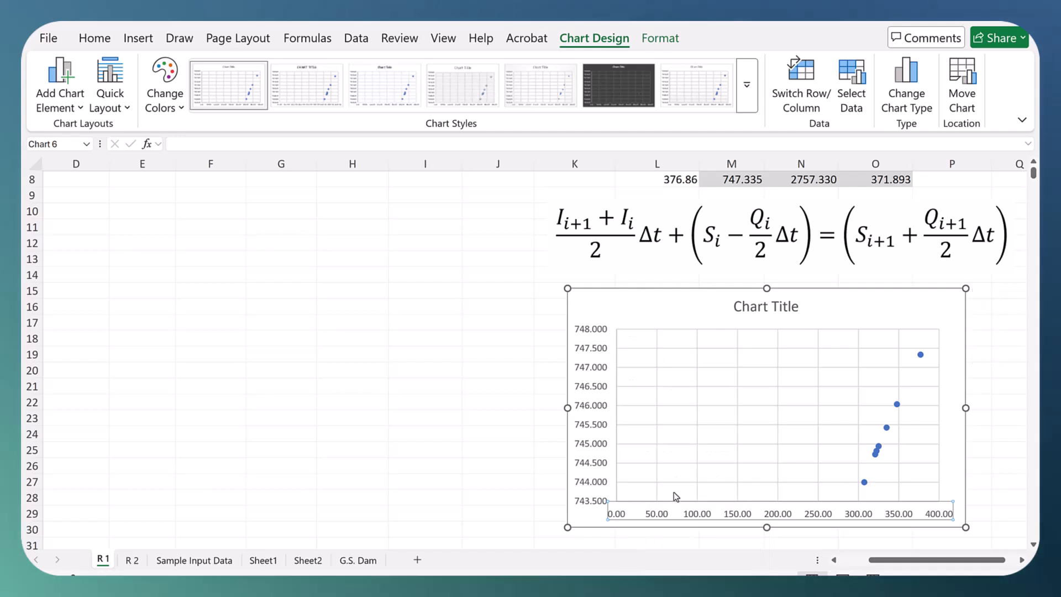
double_click(962, 313)
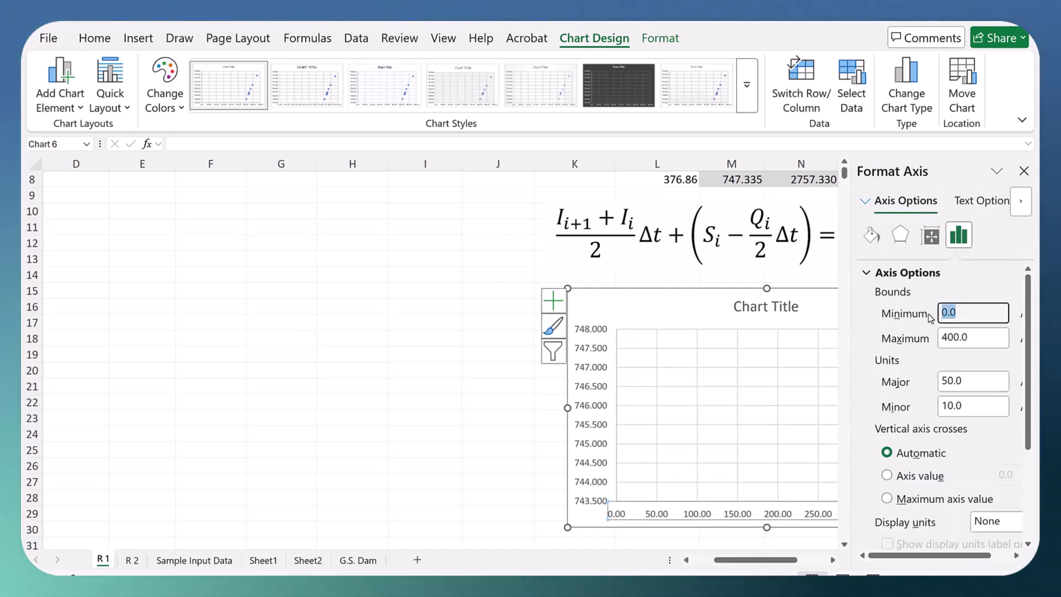
text(300)
key(Return)
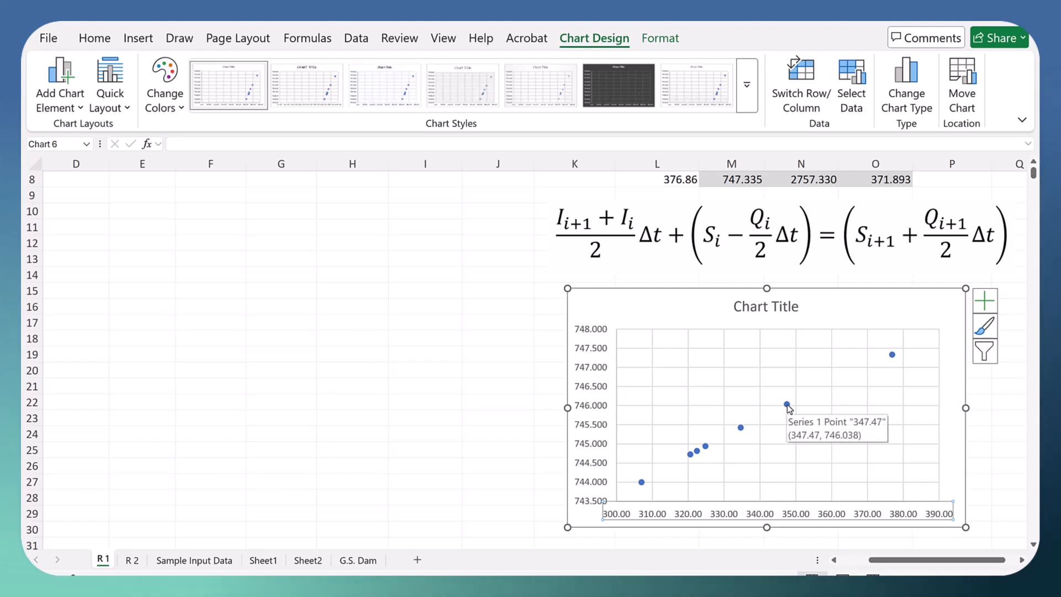
Step: Add a polynomial trendline to the chart's data series and widen the trendline options so the order setting shows
right_click(787, 406)
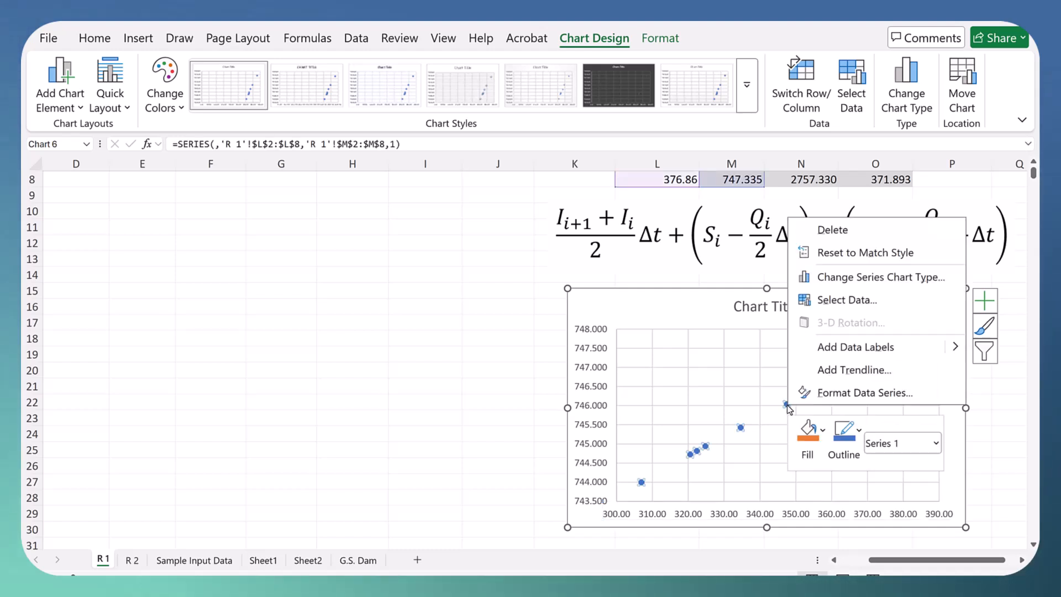
click(879, 371)
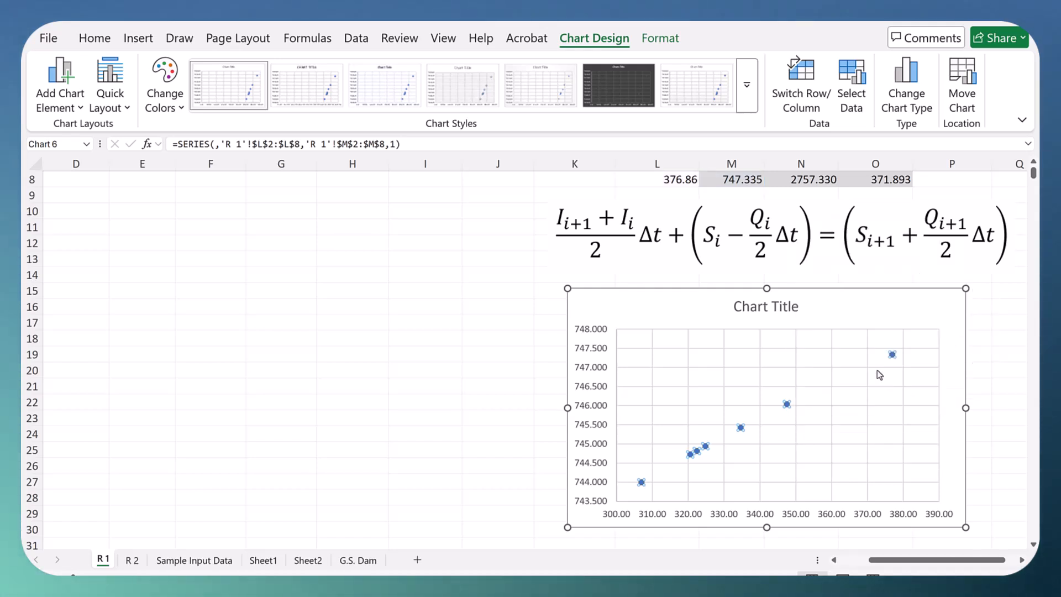
click(921, 401)
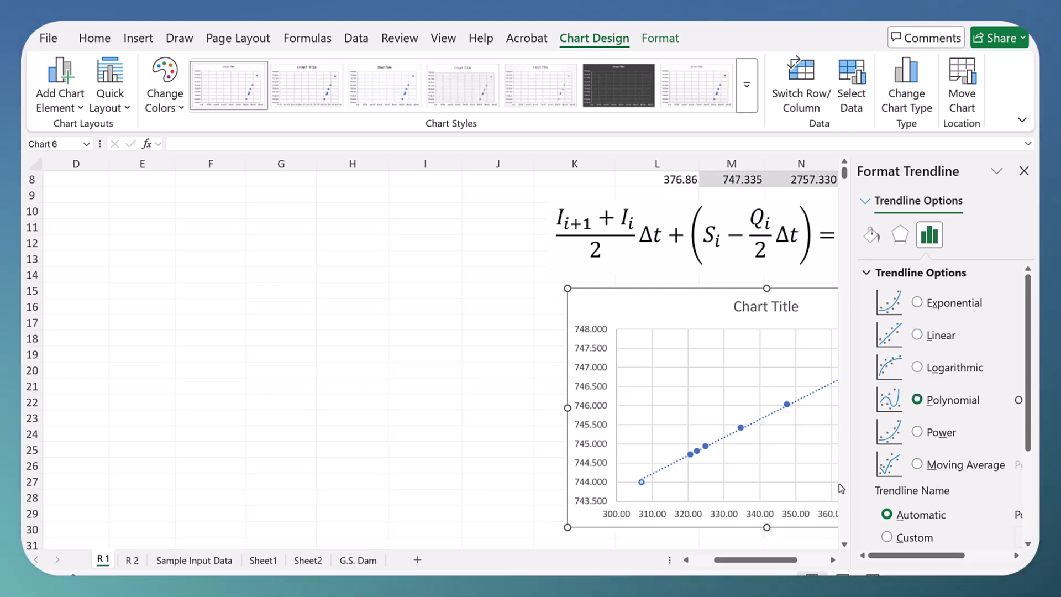
drag(843, 488, 780, 486)
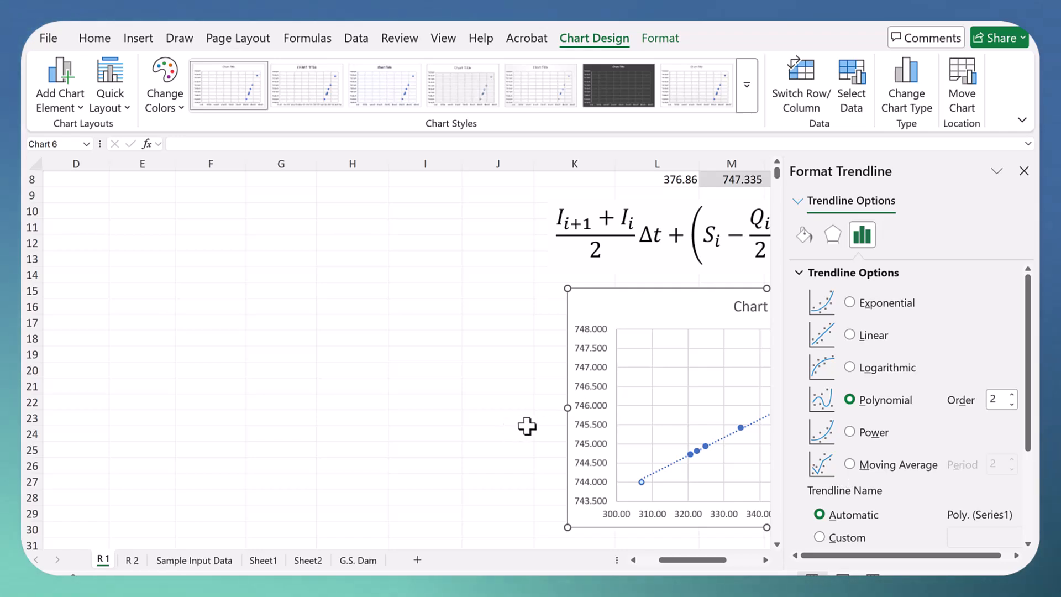
click(765, 559)
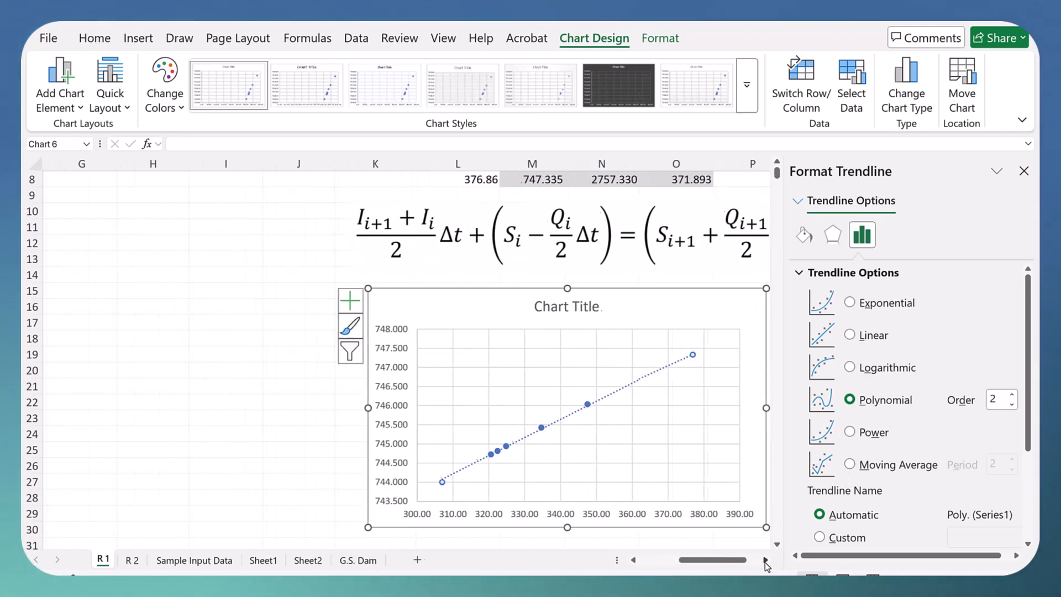
Step: Show the trendline's equation and R-squared value on the chart and move their label to the upper-left part of the plot area
scroll(920, 493, down, 5)
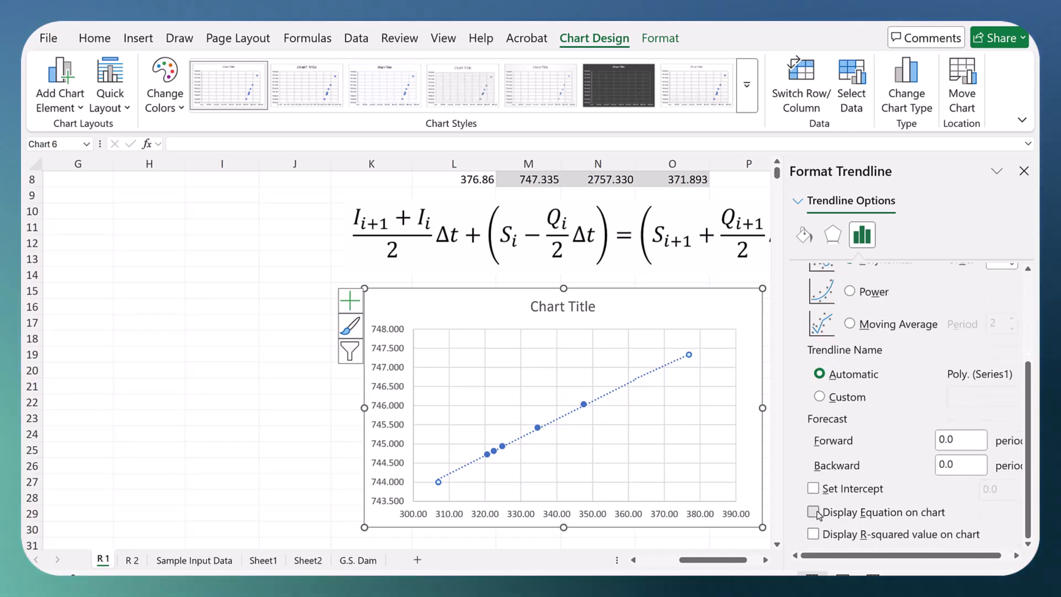
click(813, 512)
click(813, 533)
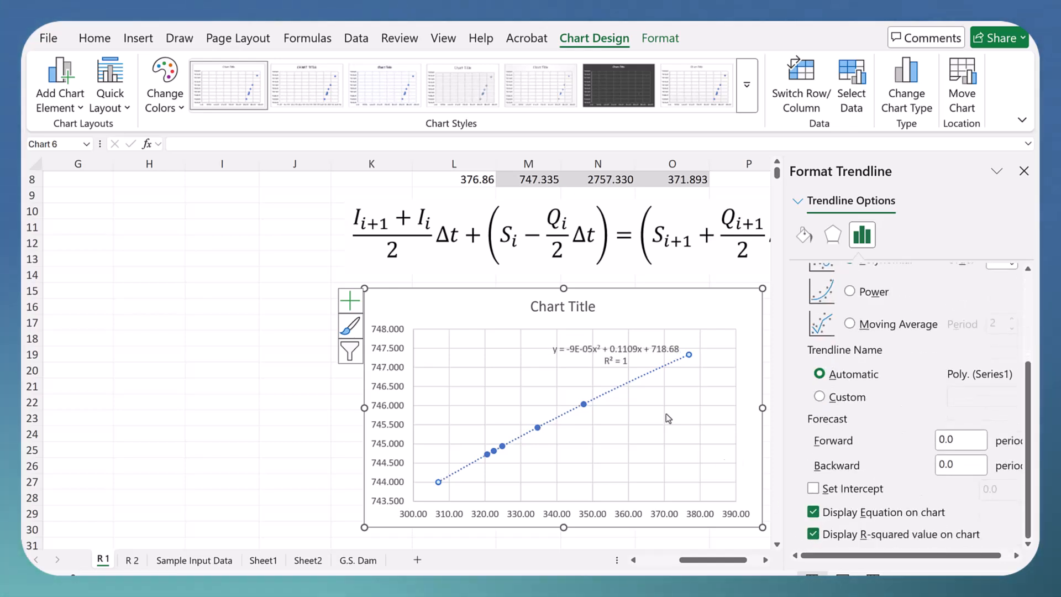
click(580, 341)
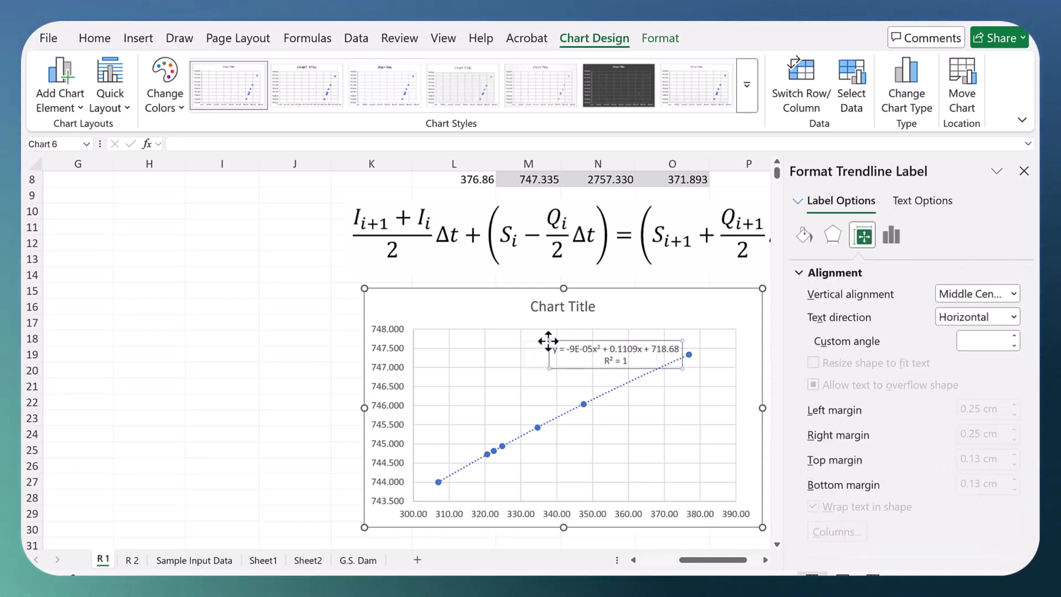
drag(482, 337, 480, 337)
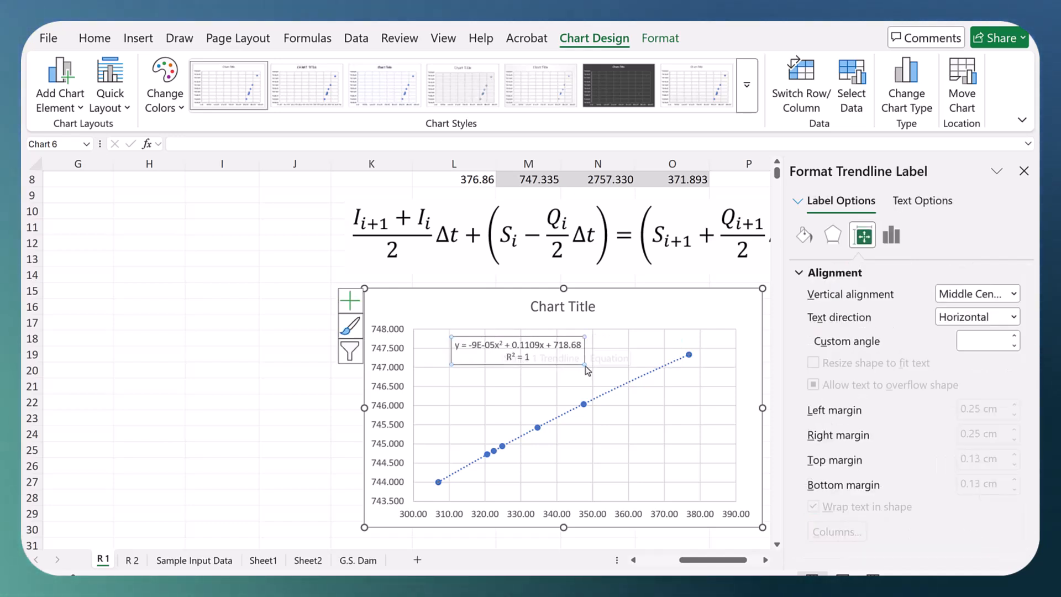
Step: Format the trendline equation label as Number with 9 decimal places and no thousands separator
right_click(494, 339)
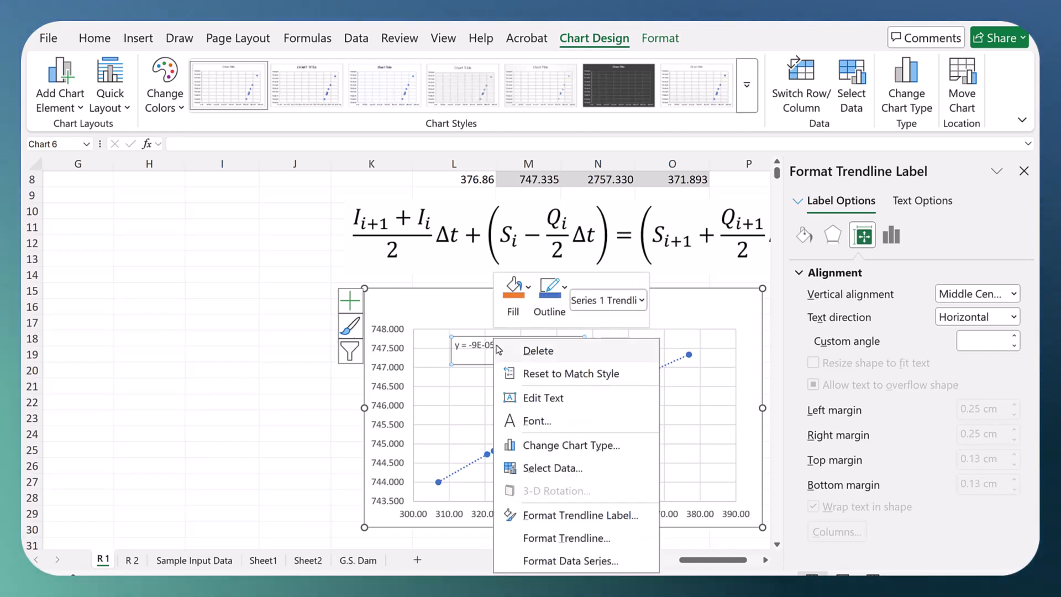
click(557, 516)
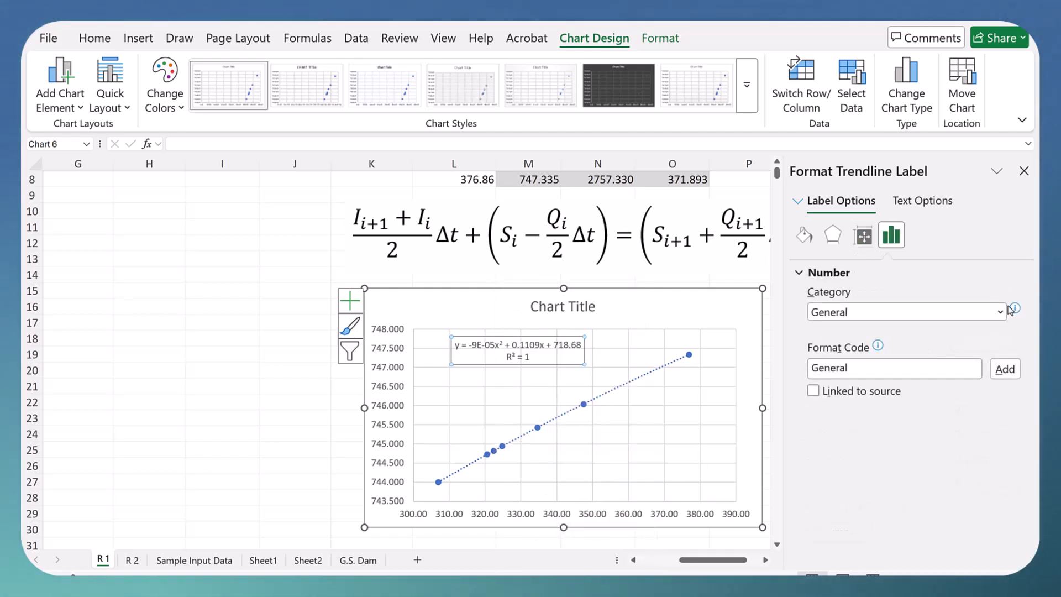
click(1000, 313)
click(828, 347)
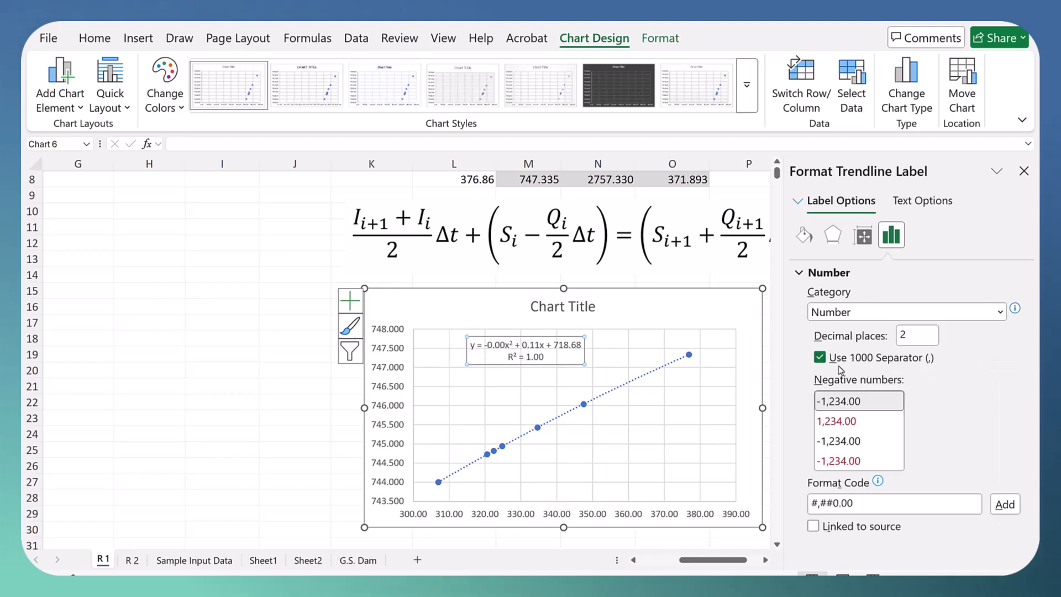
click(820, 357)
double_click(902, 334)
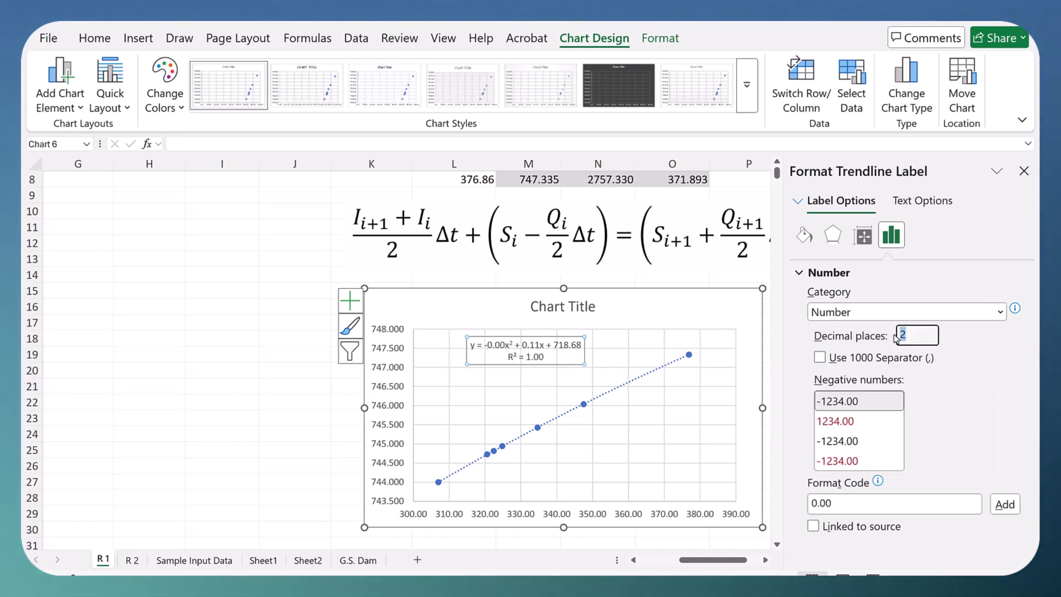
text(9)
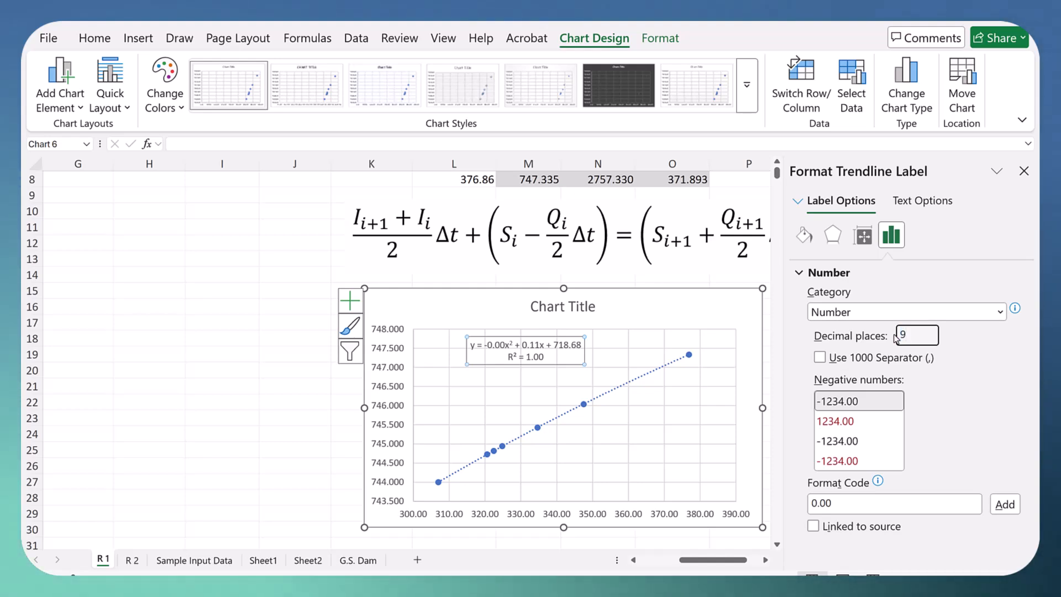
key(Return)
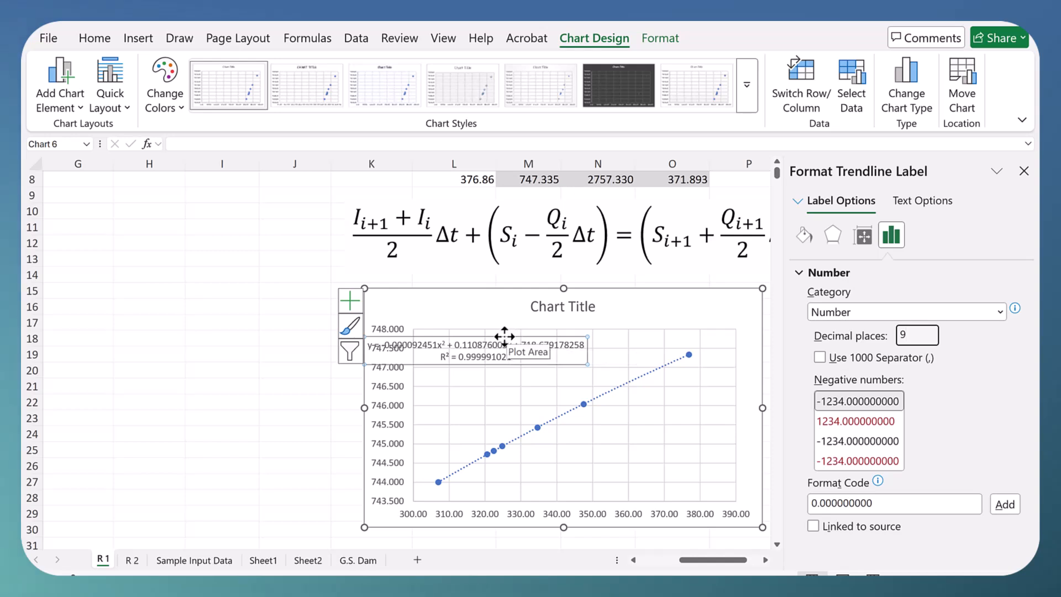
Step: Reposition the trendline equation label inside the plot area, clear of the vertical axis values
drag(570, 343, 642, 349)
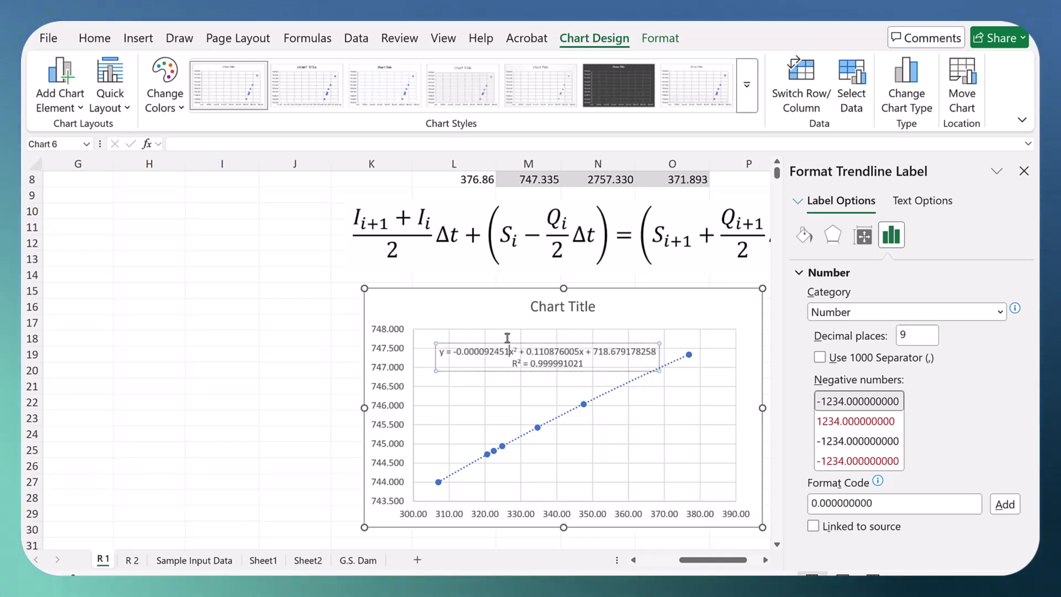
click(531, 343)
drag(530, 344, 522, 334)
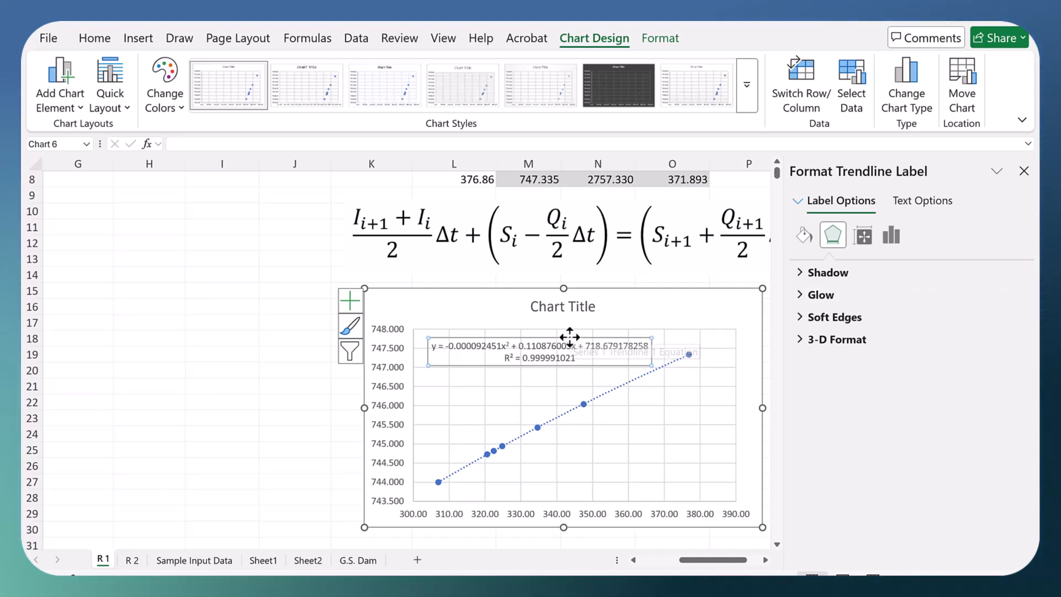
Step: Set the trendline equation label to 12 decimal places, move it near the plot area's upper edge and close the formatting options
right_click(571, 337)
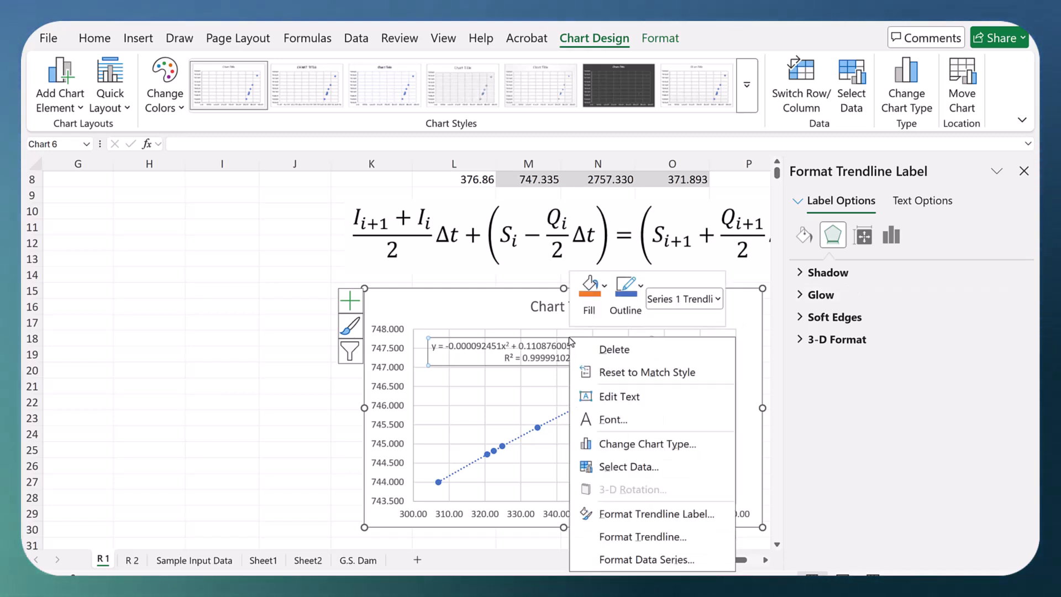
click(640, 517)
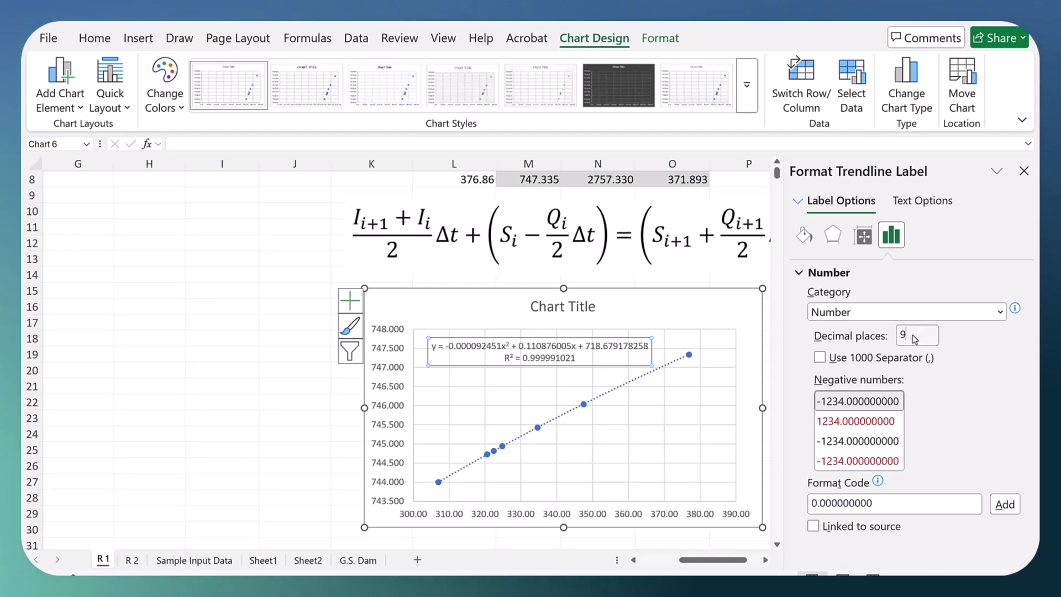
text(12)
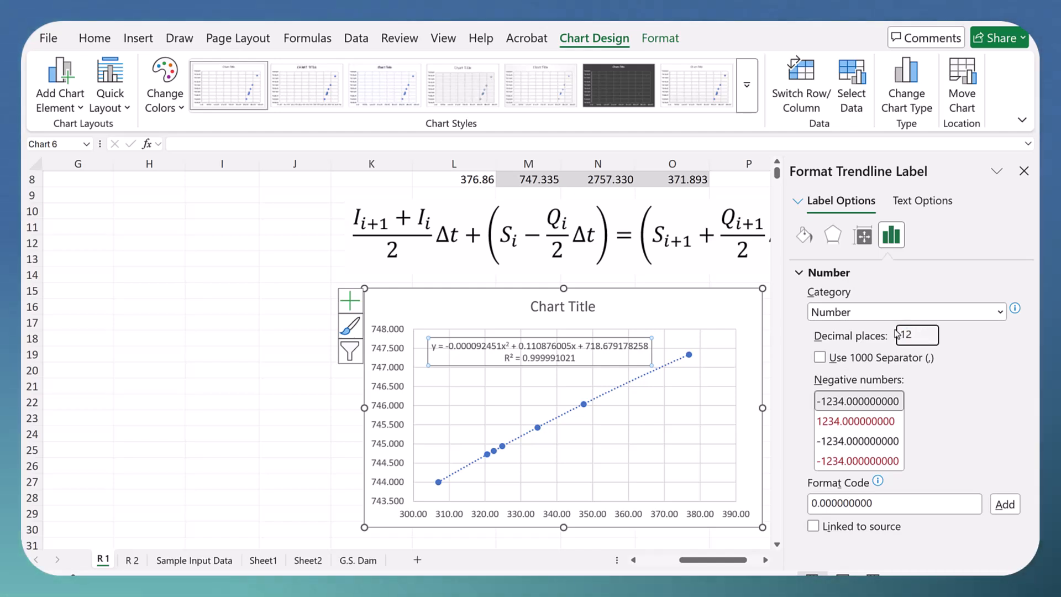
drag(505, 337, 532, 330)
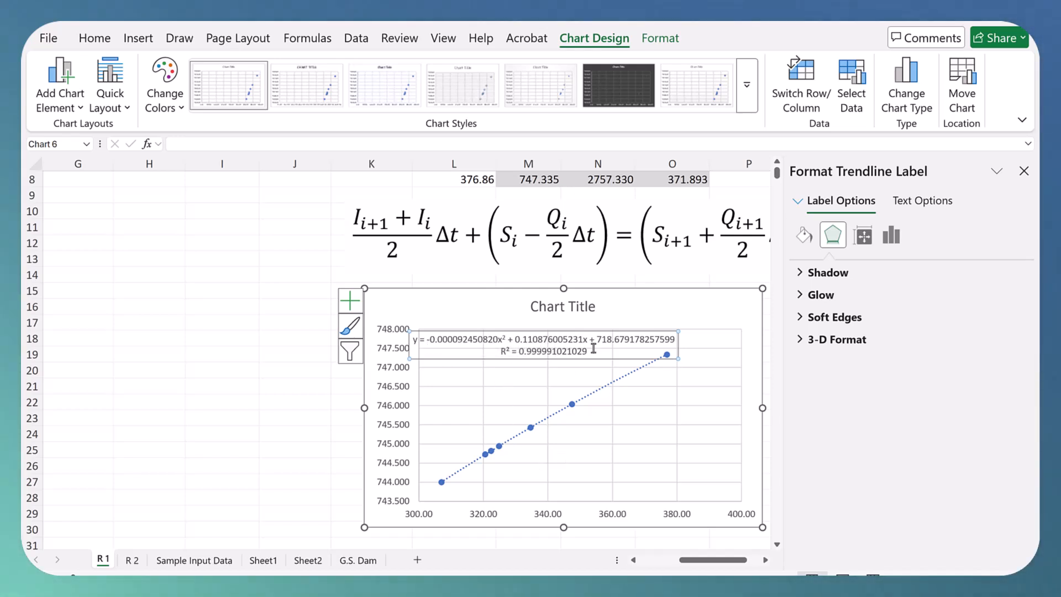
click(1023, 172)
click(873, 337)
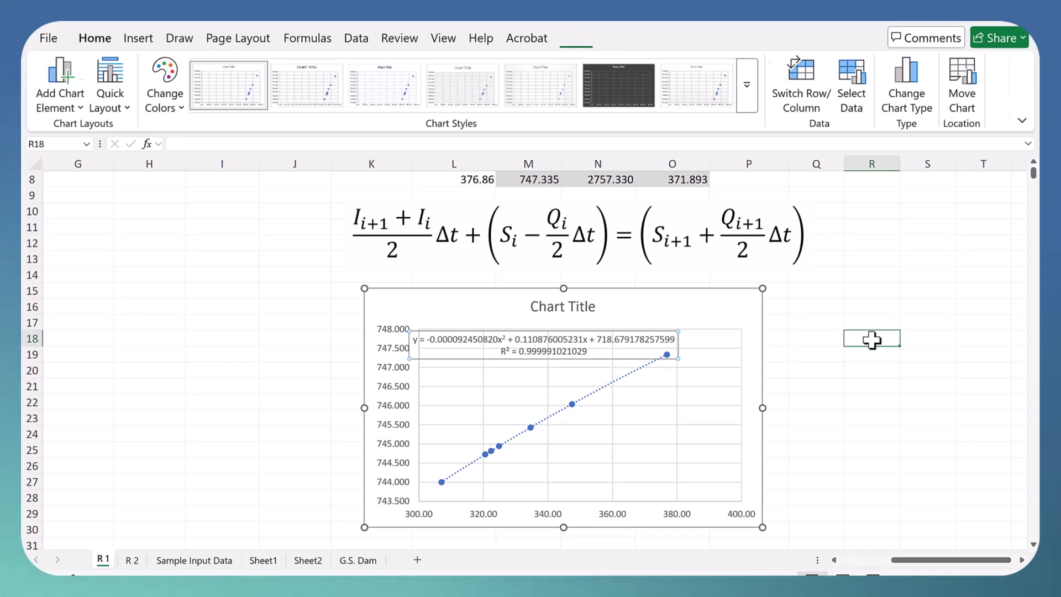
Step: Replace the scatter chart's title with "Elevation vs Storage + Qdt/2" and deselect the chart
click(542, 312)
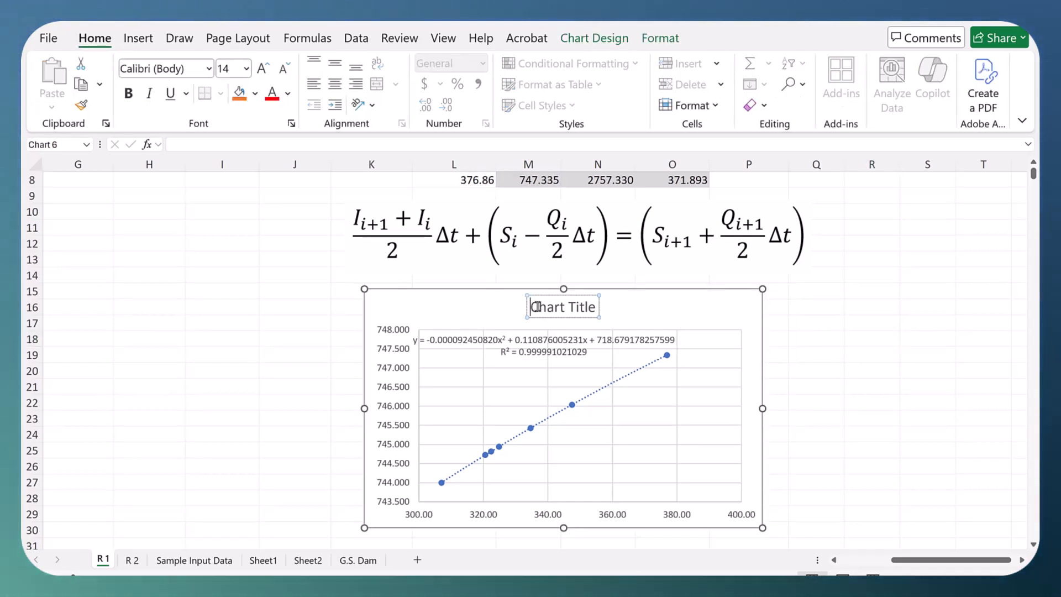
text(Elevation v)
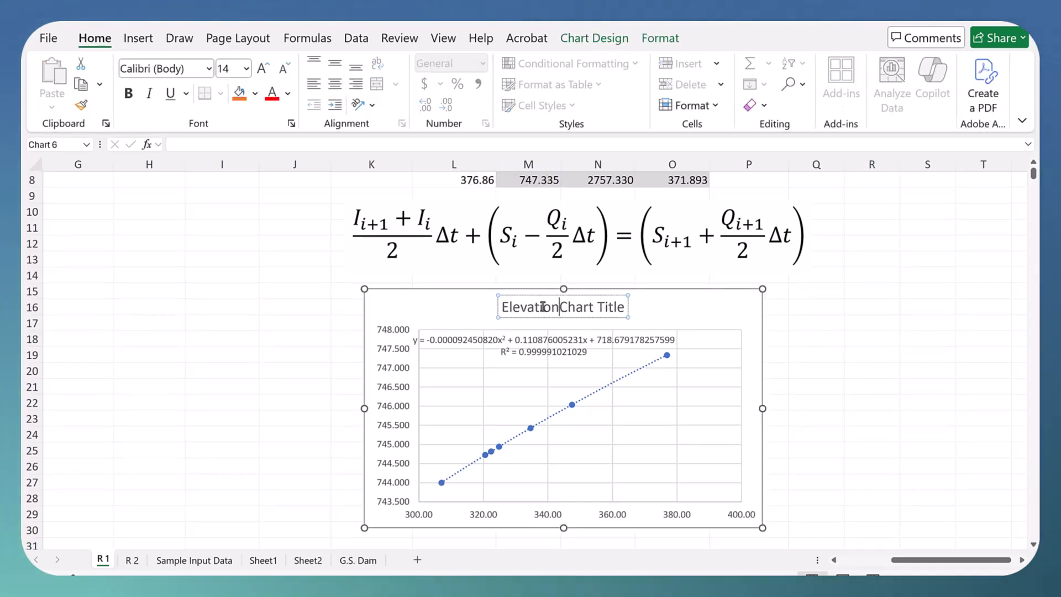
text(s Storag)
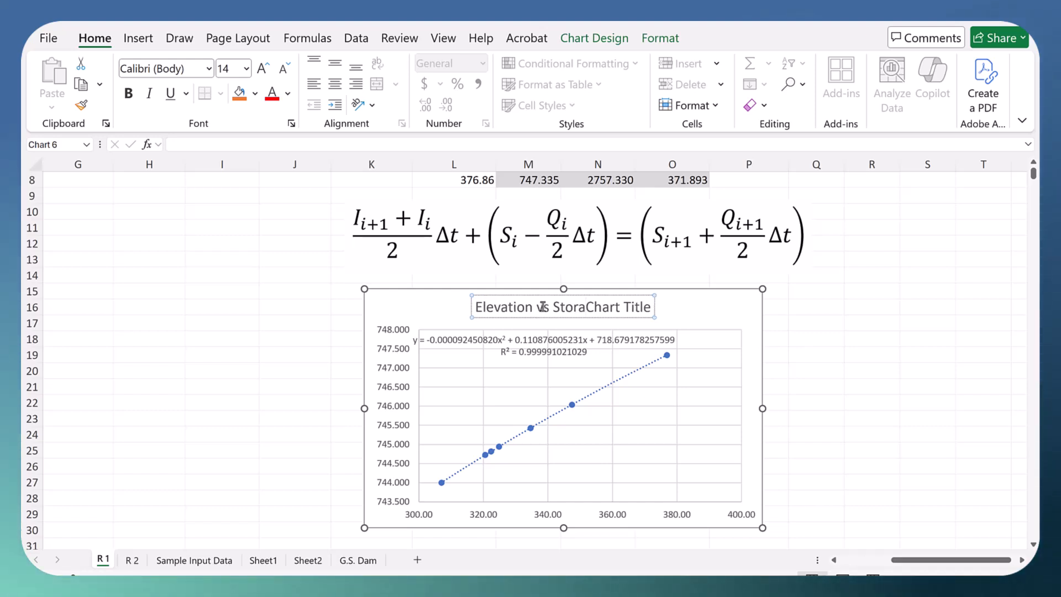
text(e + D)
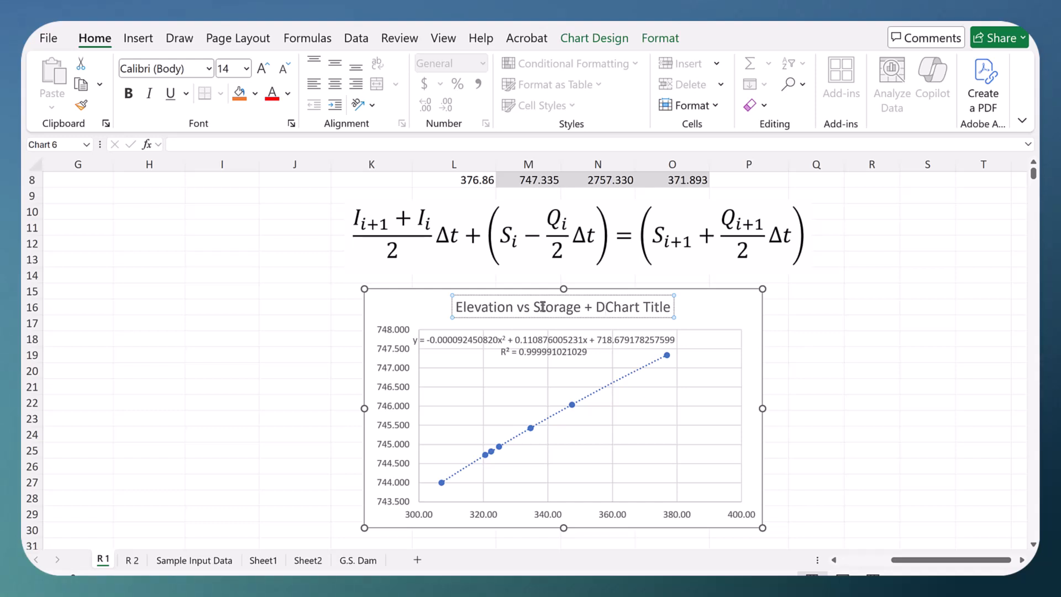
text(Qdt/)
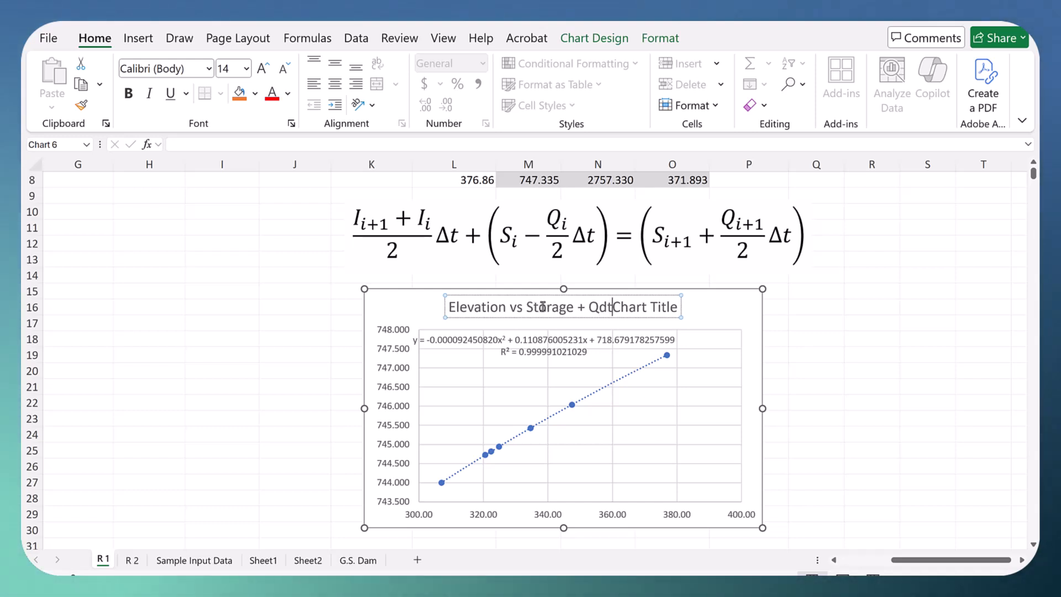
text(2)
key(Delete)
key(Delete)
key(Delete)
key(Delete)
key(Delete)
key(Delete)
key(Delete)
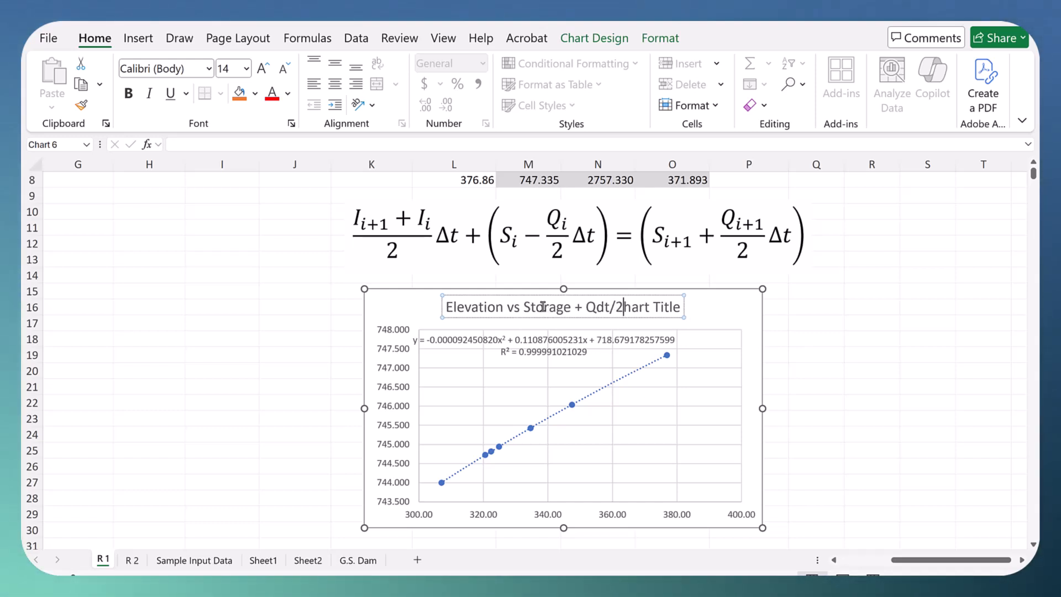
key(Delete)
key(Delete)
key(Delete)
key(Delete)
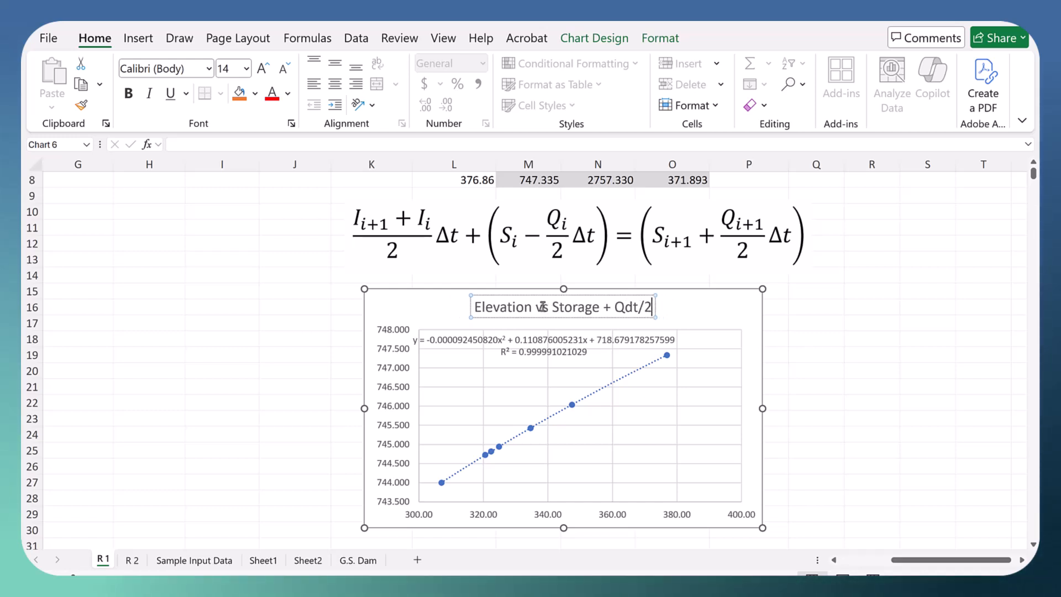
key(Escape)
key(Escape)
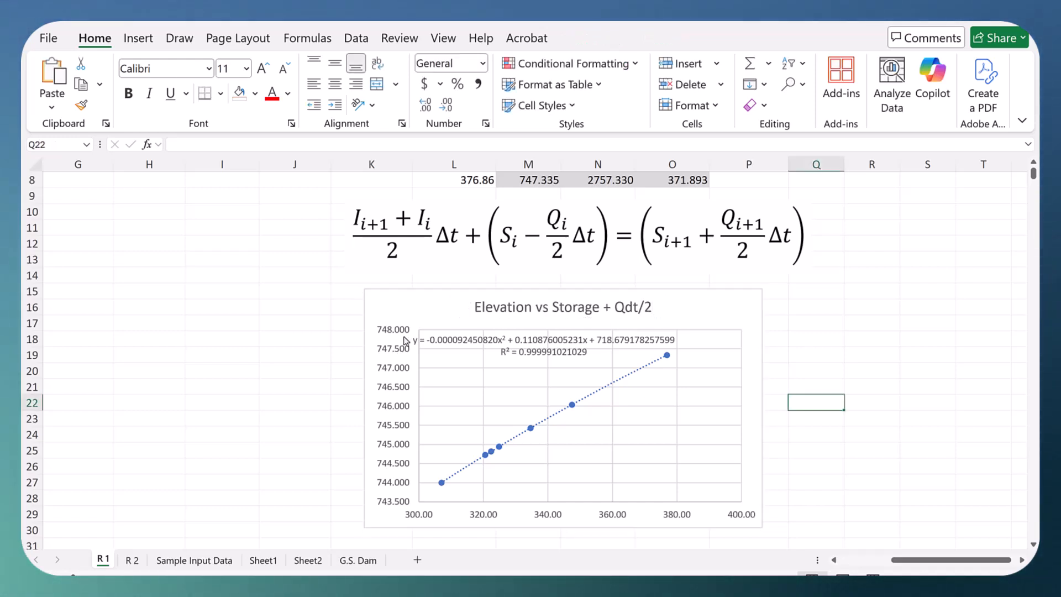
click(469, 347)
click(859, 351)
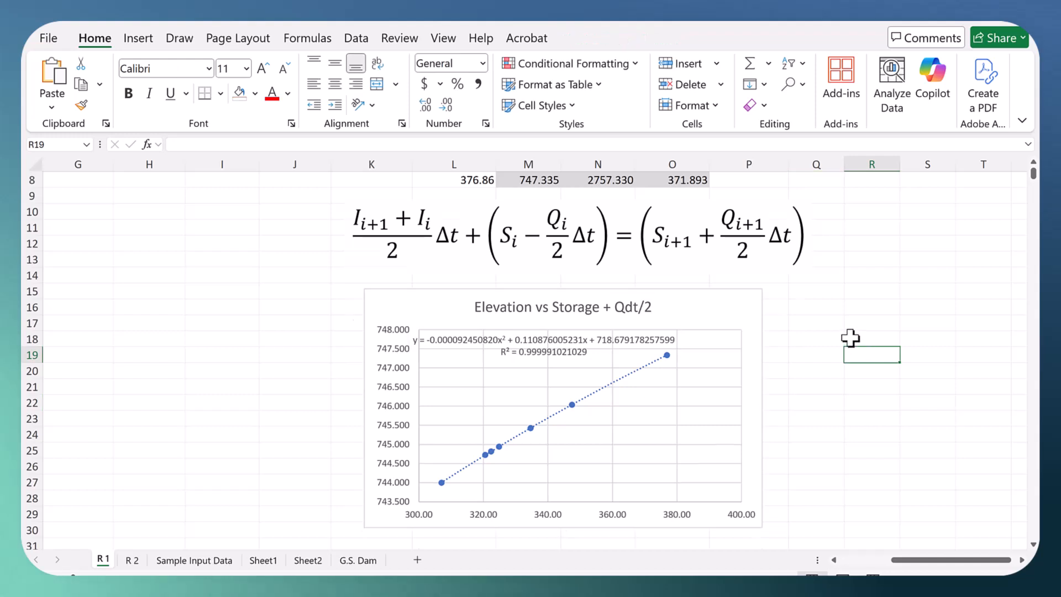
Step: Insert a markers-only scatter chart of outflow against elevation from M2:N8 and place it directly beside the existing elevation chart
scroll(851, 337, up, 3)
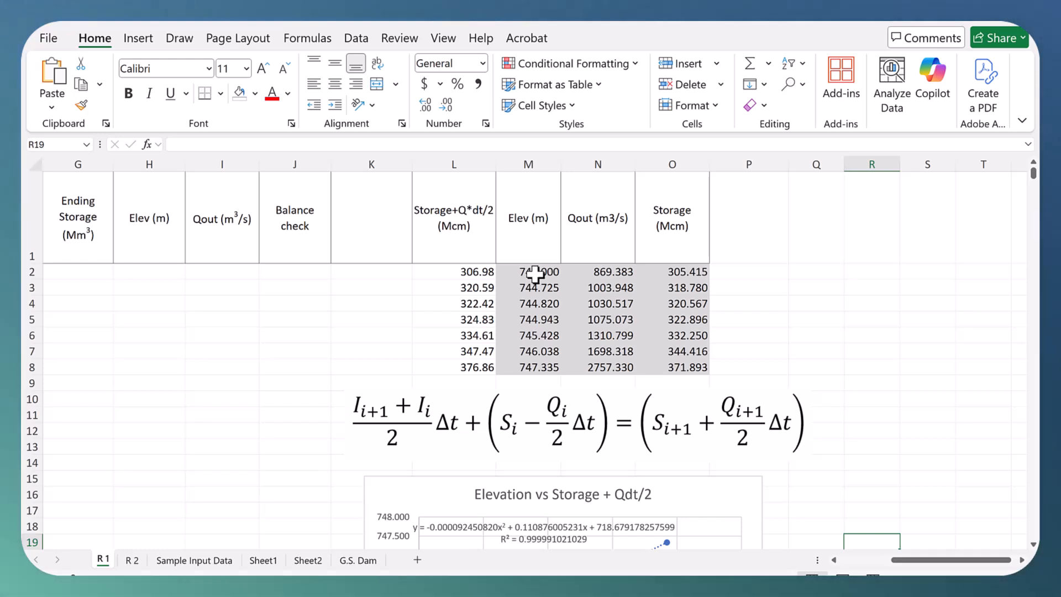
drag(535, 273, 591, 369)
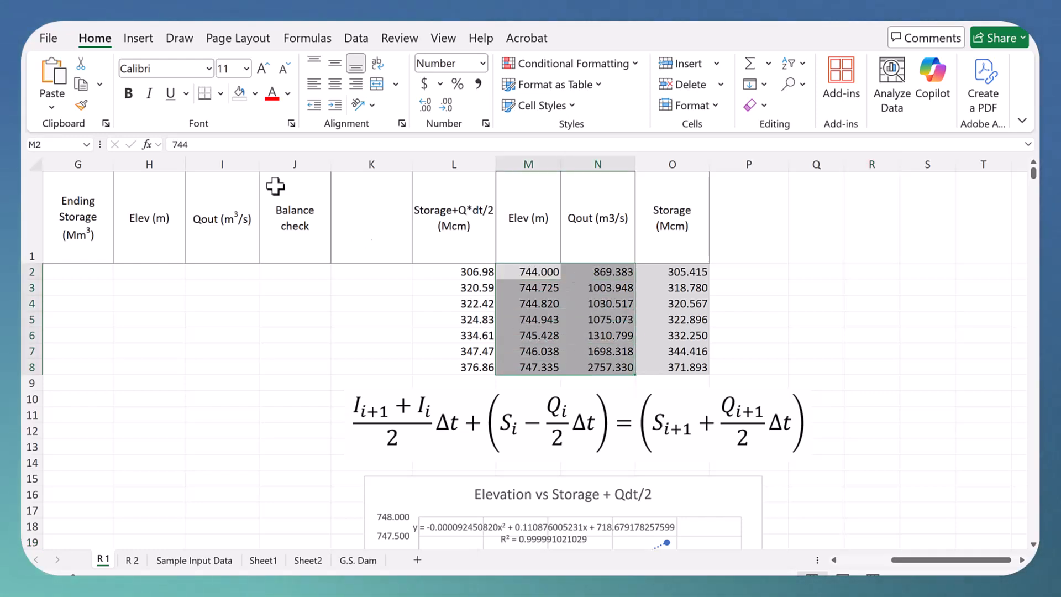
click(140, 38)
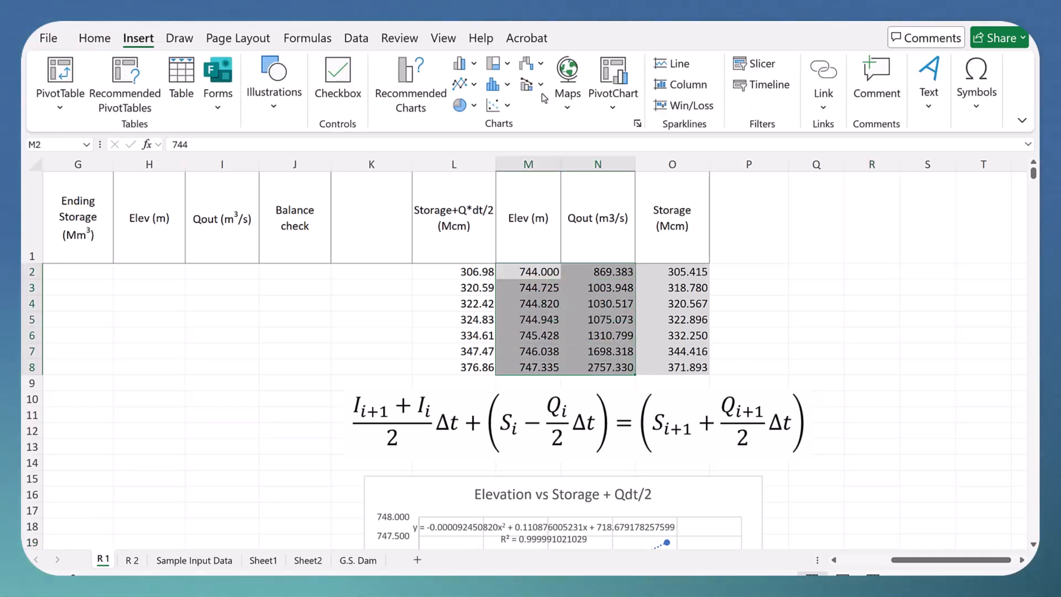
click(516, 106)
click(508, 160)
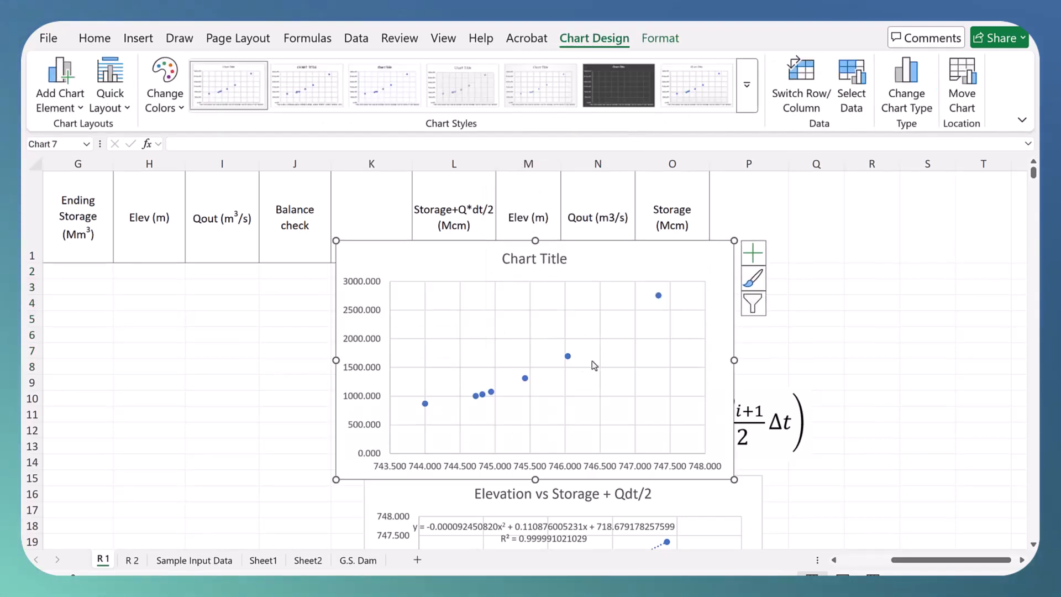
drag(430, 273, 833, 493)
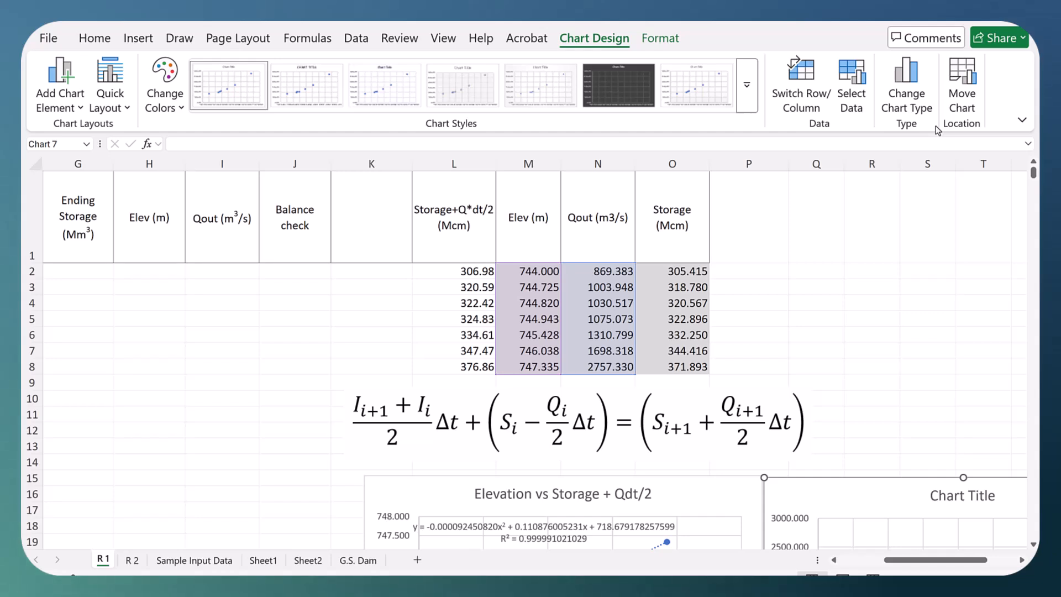
Step: Replace the new scatter chart's title with "Outflow vs Elevation"
click(931, 493)
click(931, 494)
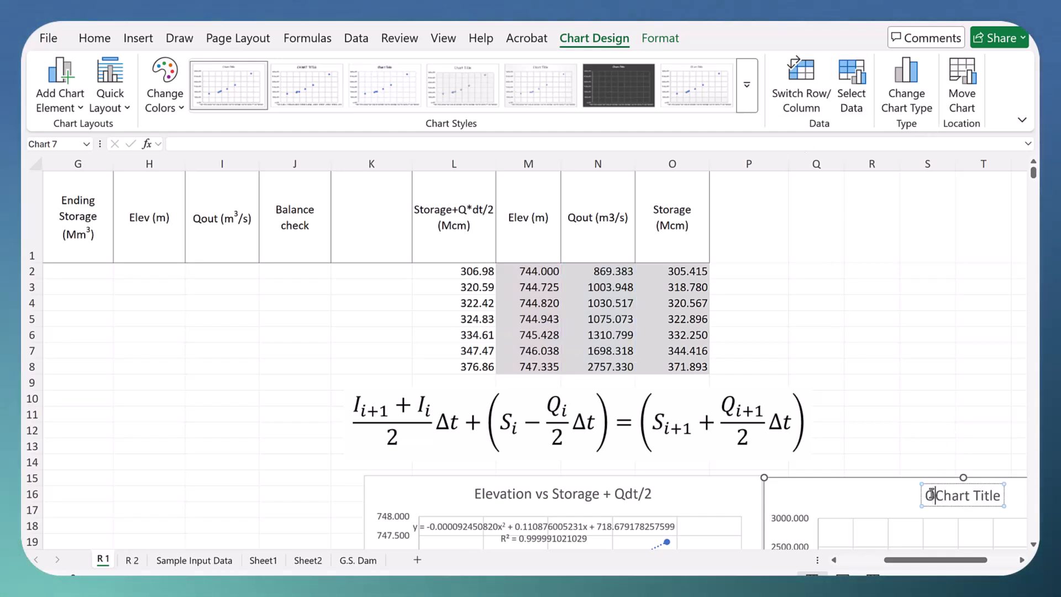
text(Outflow vs Elevation)
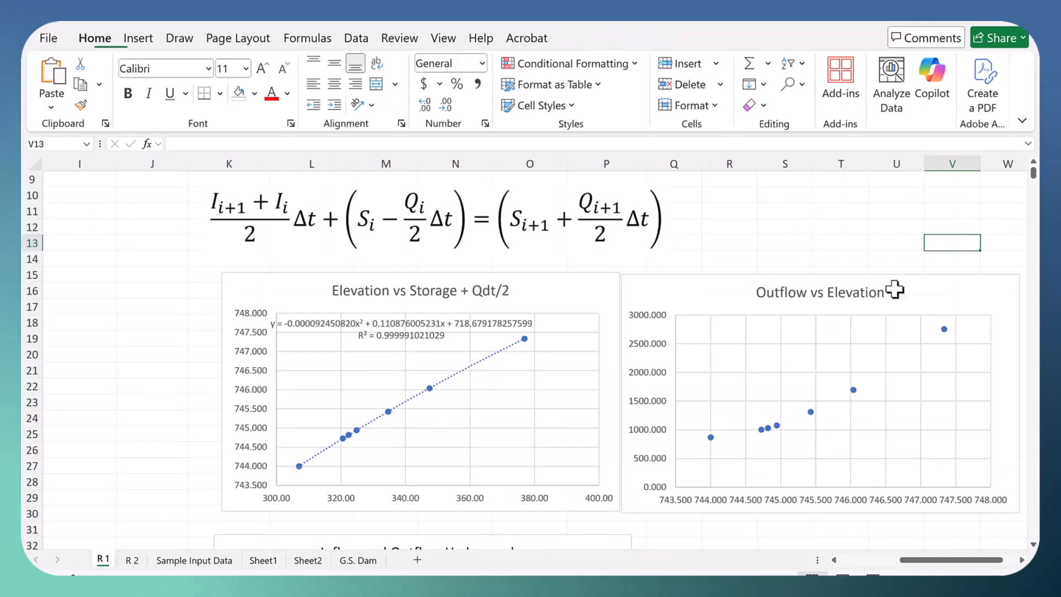
Step: Add an order 3 polynomial trendline to the Outflow vs Elevation series, displaying its equation and R-squared value on the chart
right_click(853, 390)
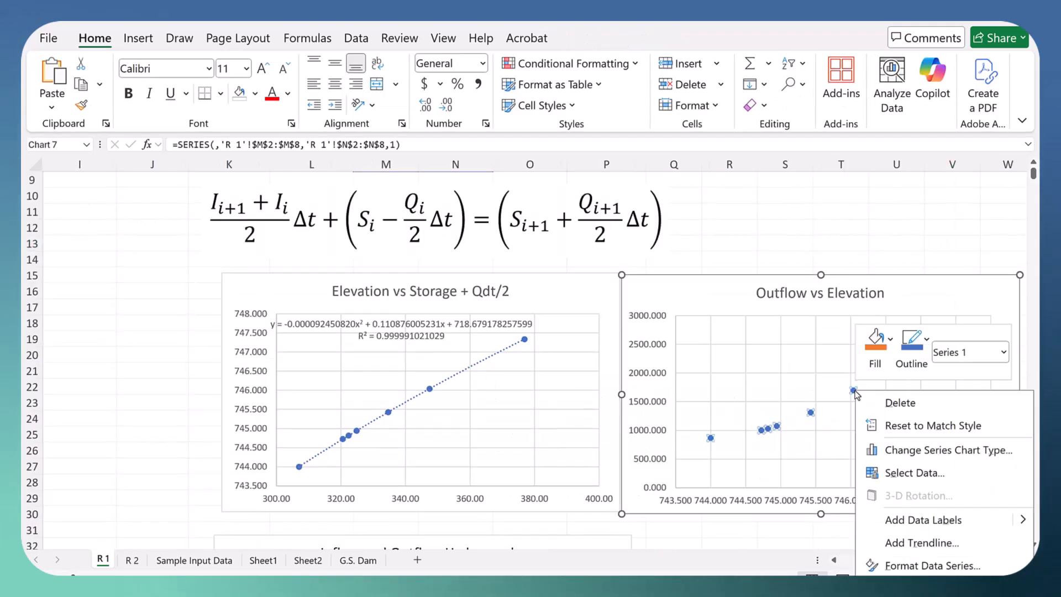
click(906, 539)
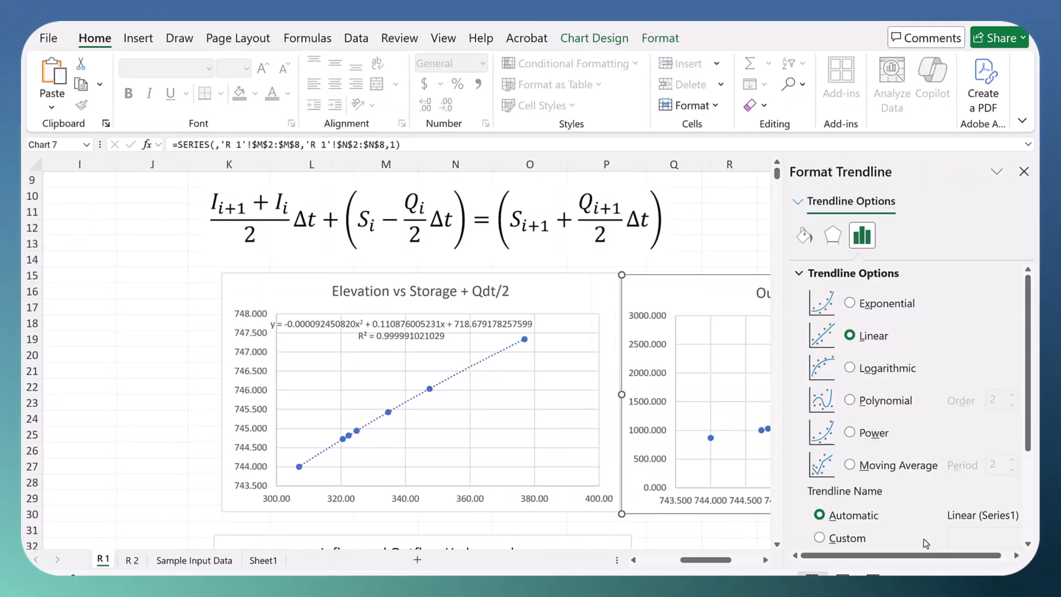
click(851, 400)
scroll(550, 441, right, 3)
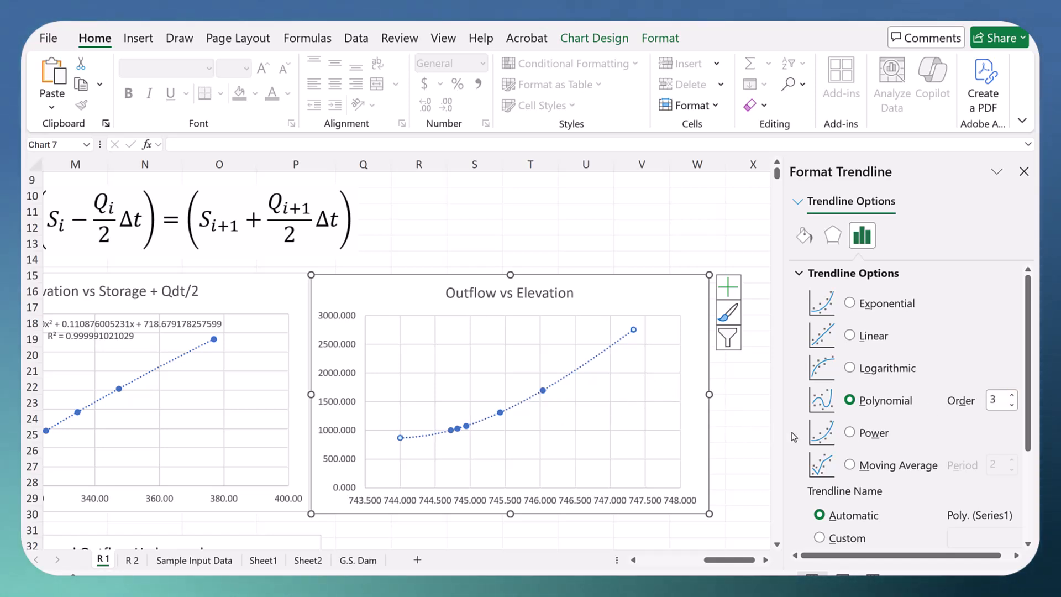
scroll(865, 458, down, 3)
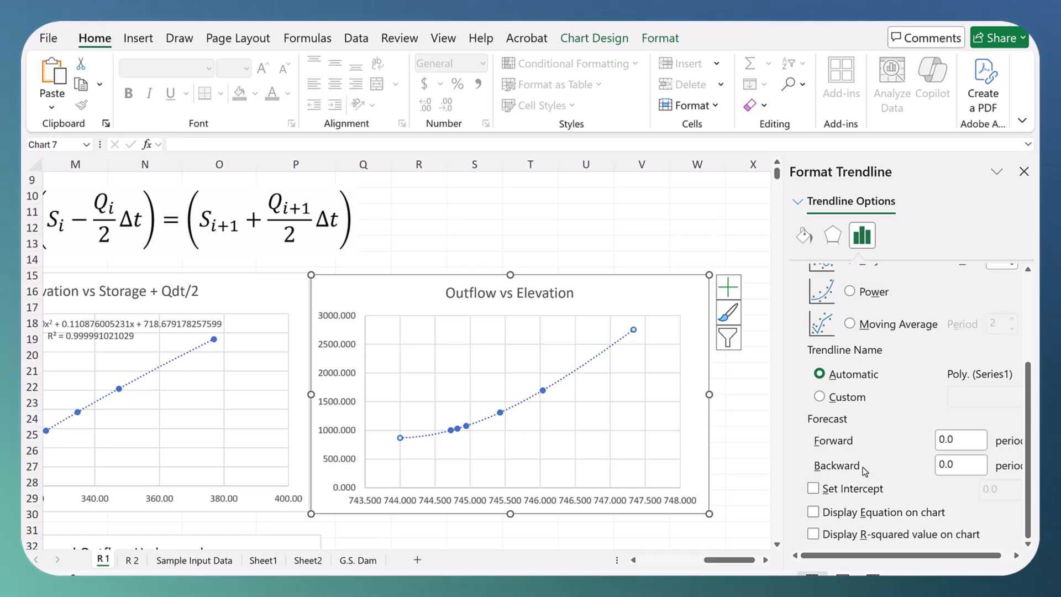
click(813, 511)
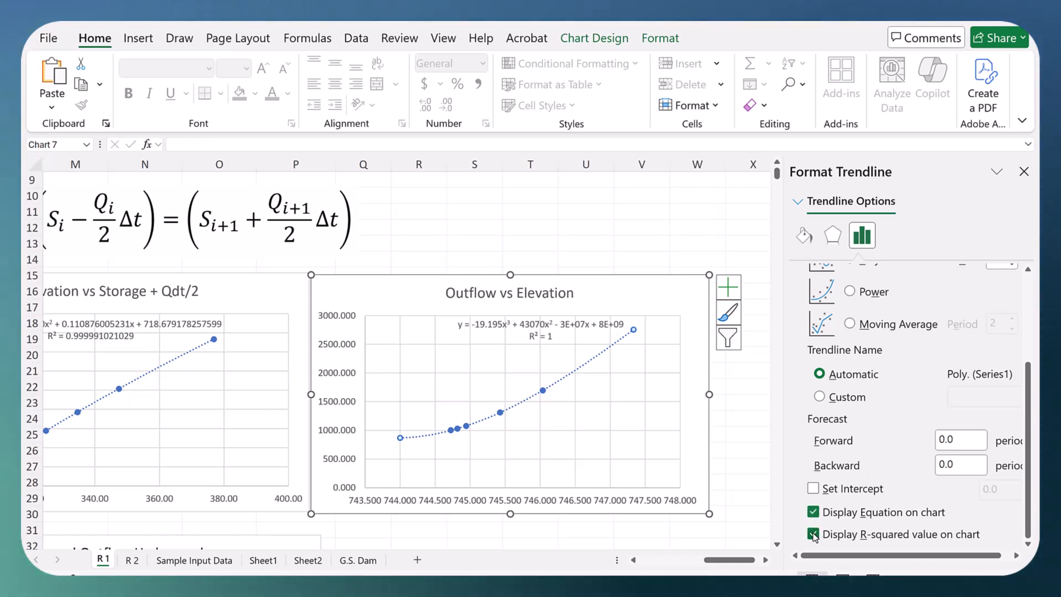
Step: Format the outflow trendline's equation label as Number with 12 decimal places and no thousands separator
click(490, 325)
drag(490, 325, 435, 322)
right_click(435, 321)
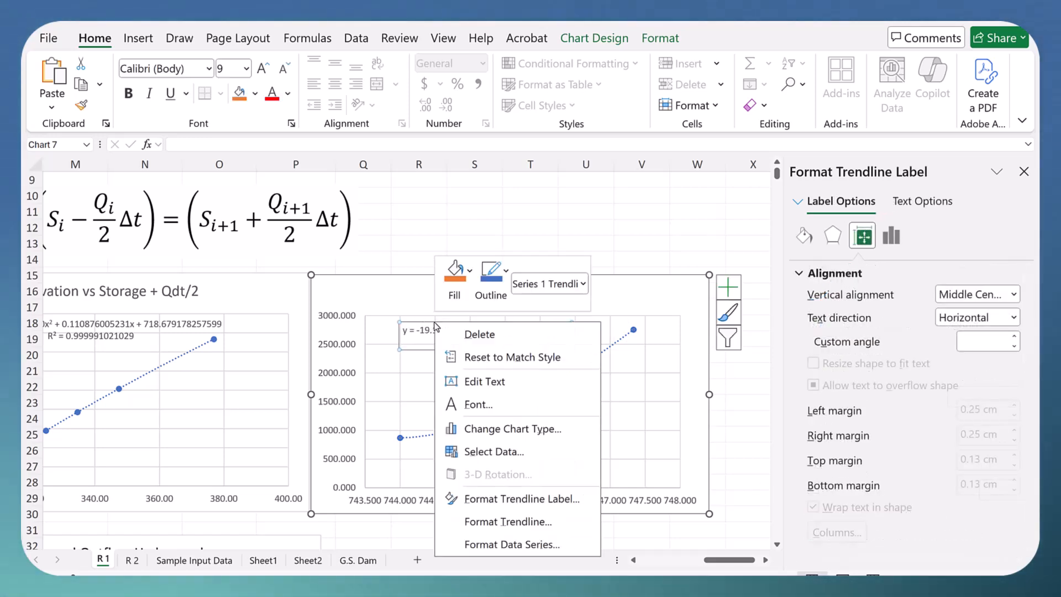
click(532, 521)
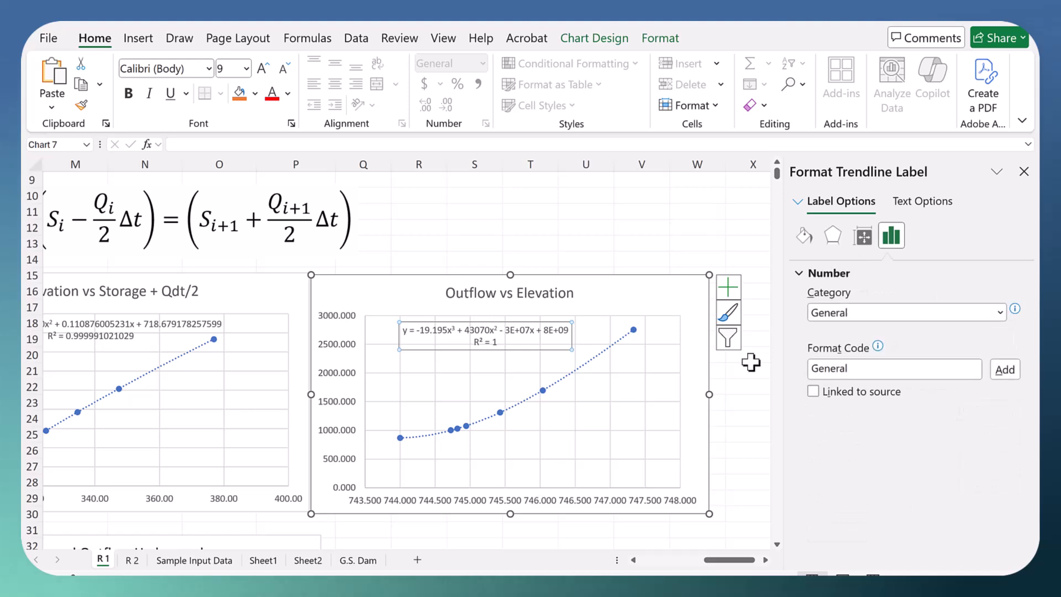
click(887, 313)
click(840, 347)
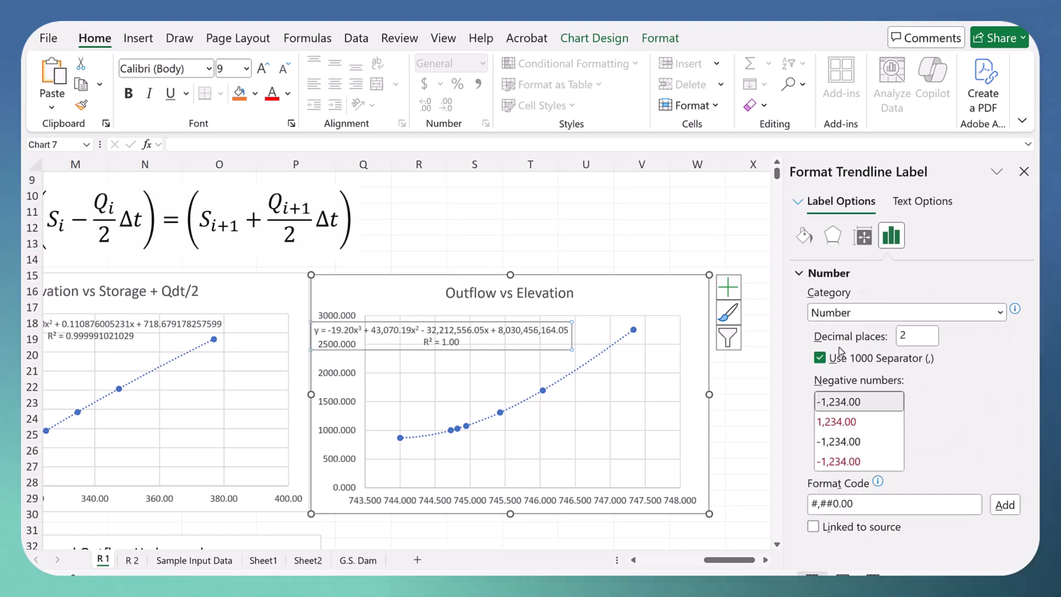
click(827, 362)
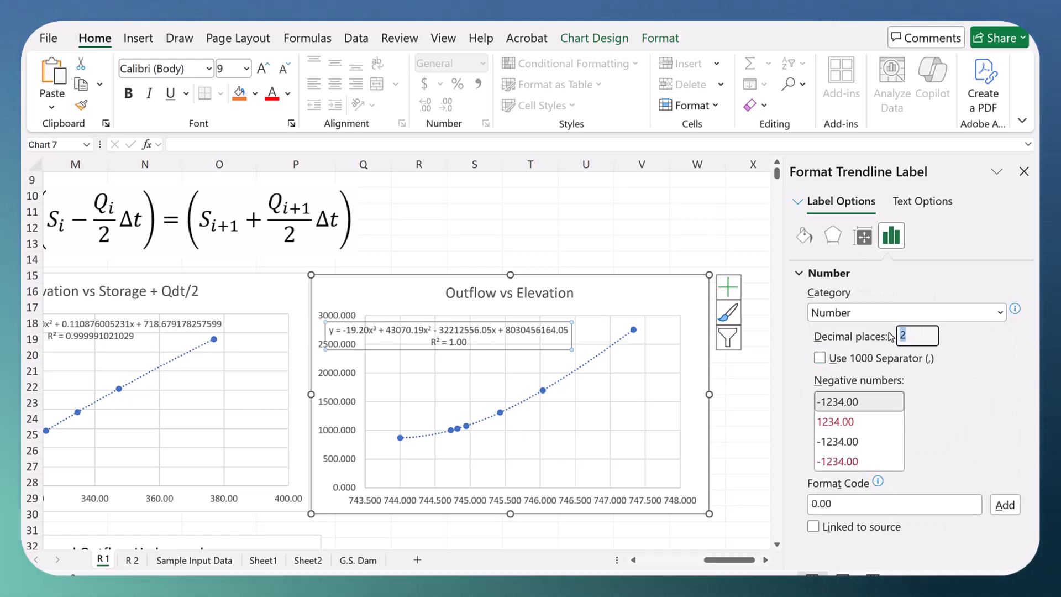
text(1)
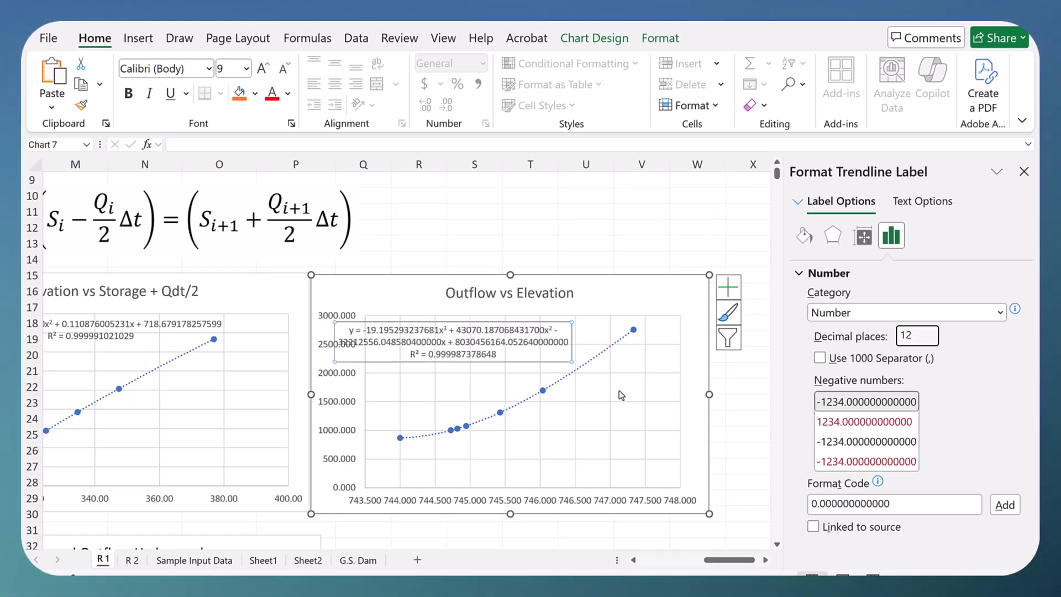
Step: Move the outflow equation label to the plot area's upper edge, clear of the vertical axis values, and close the formatting options
drag(385, 364, 414, 364)
click(428, 340)
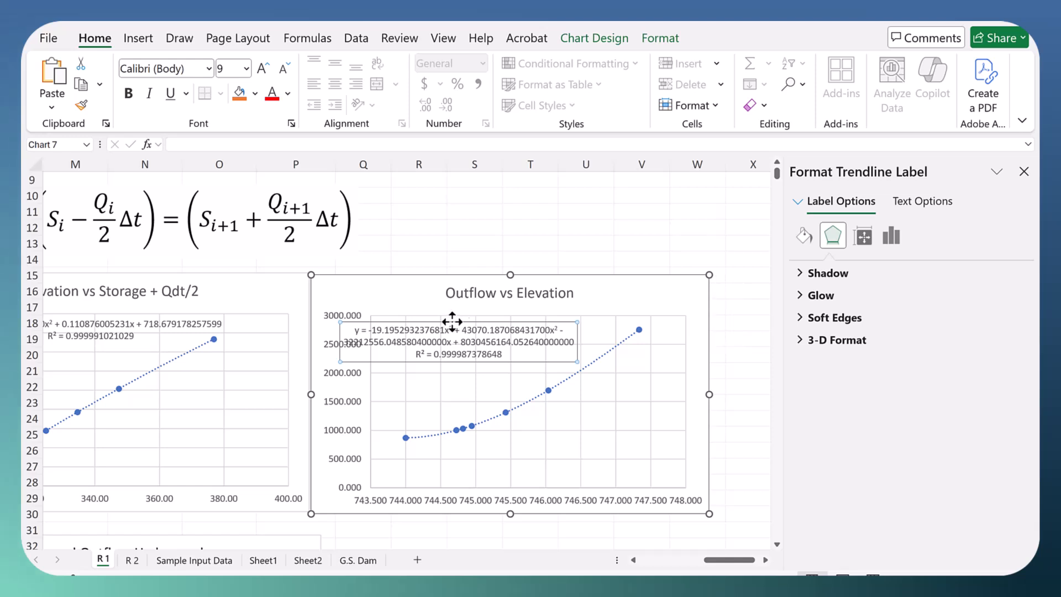
drag(493, 311, 532, 299)
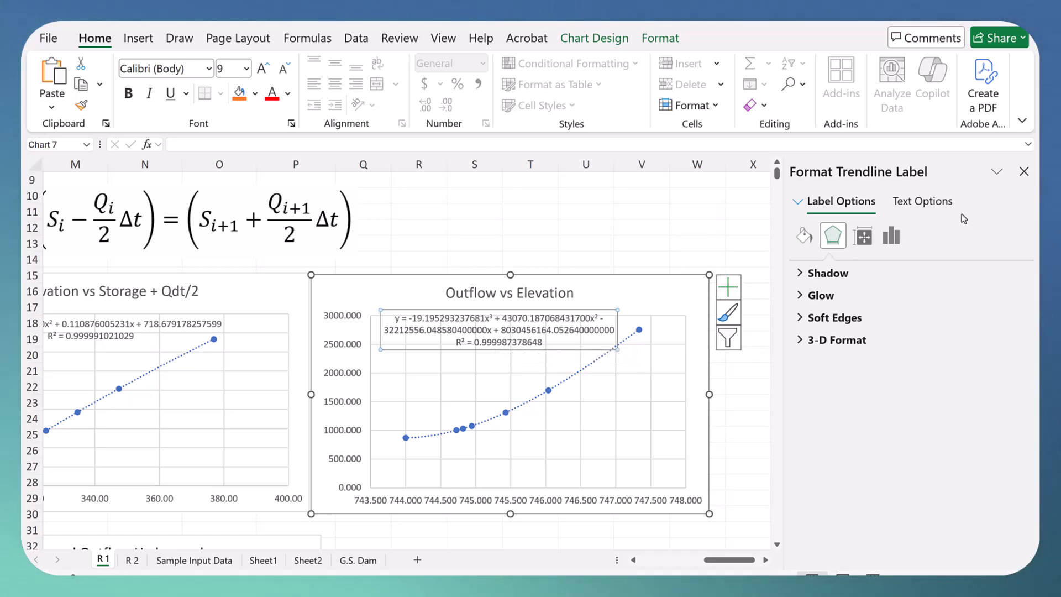
click(1023, 171)
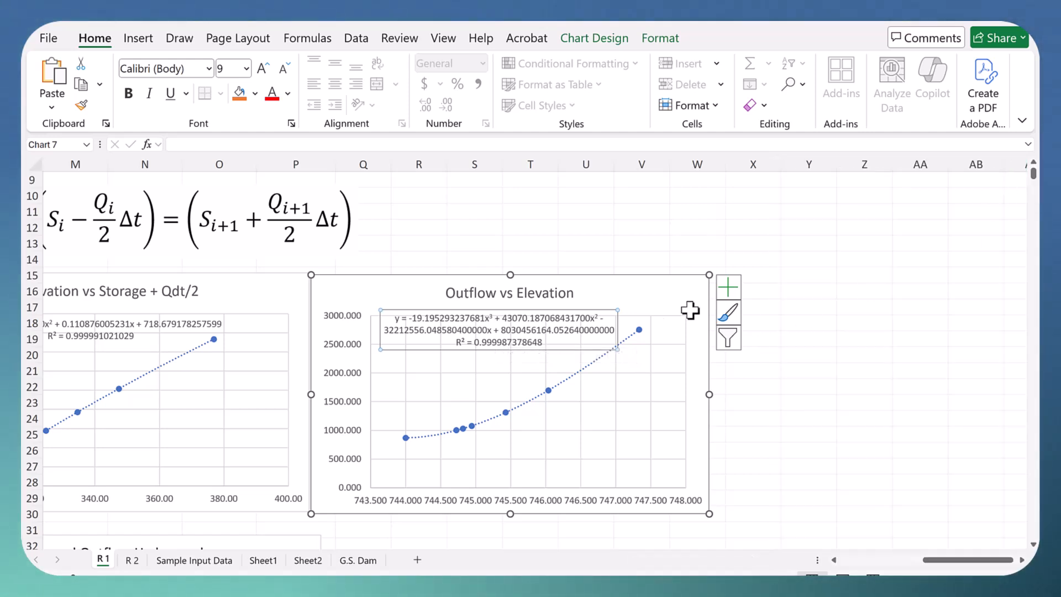
Step: Try polynomial order 2 for the Outflow vs Elevation trendline, return it to order 3 and close the trendline options
right_click(561, 390)
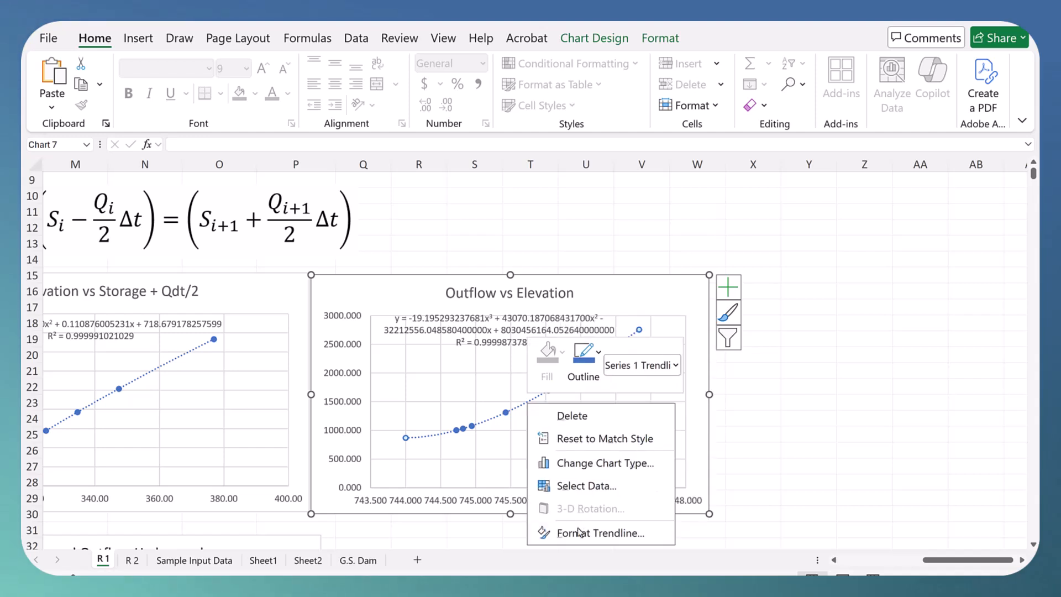
click(588, 533)
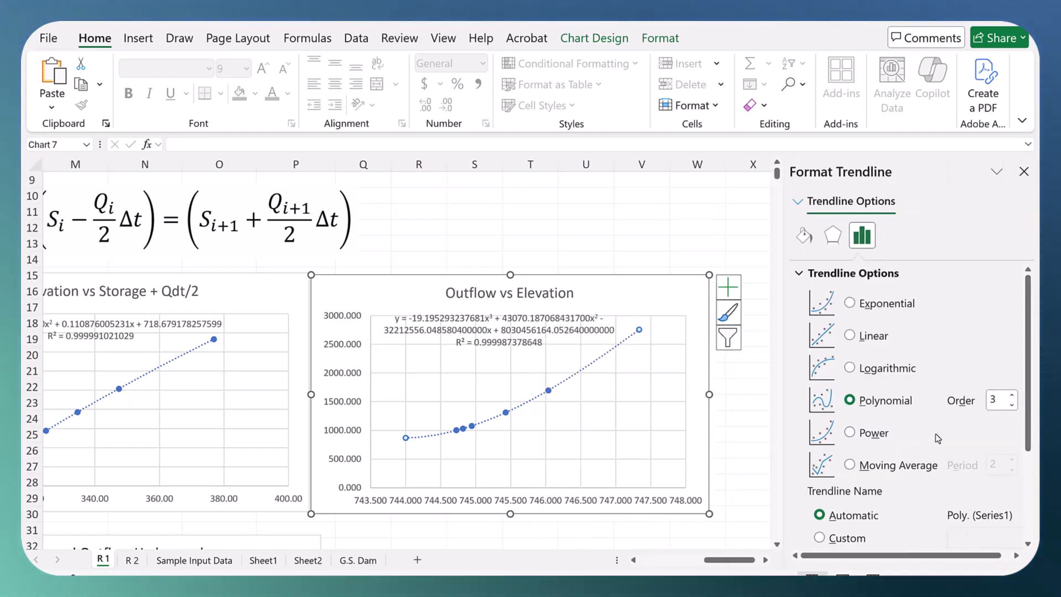
click(1012, 405)
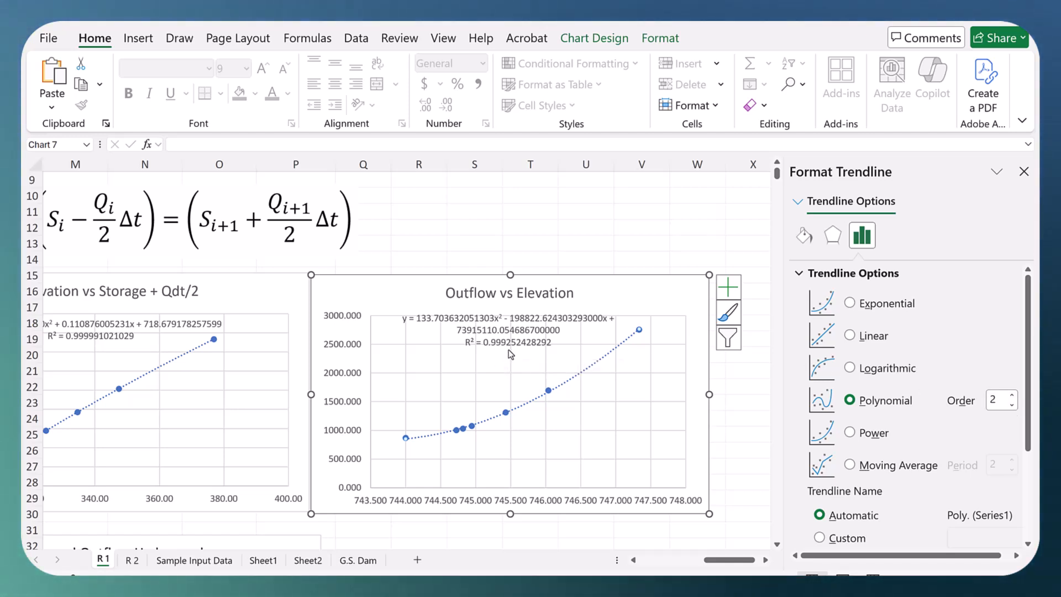
click(1012, 395)
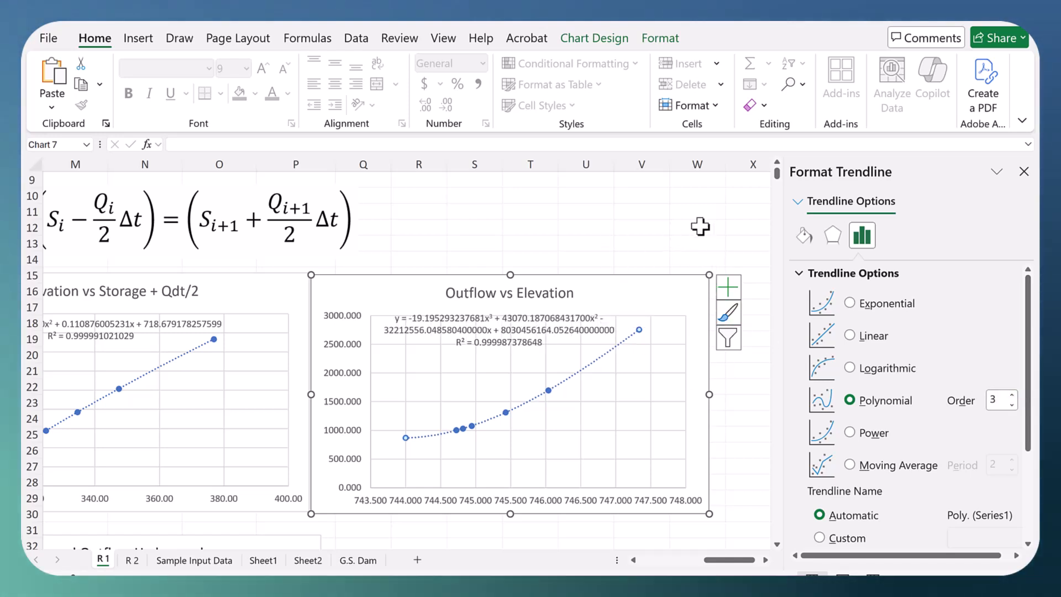
click(1023, 171)
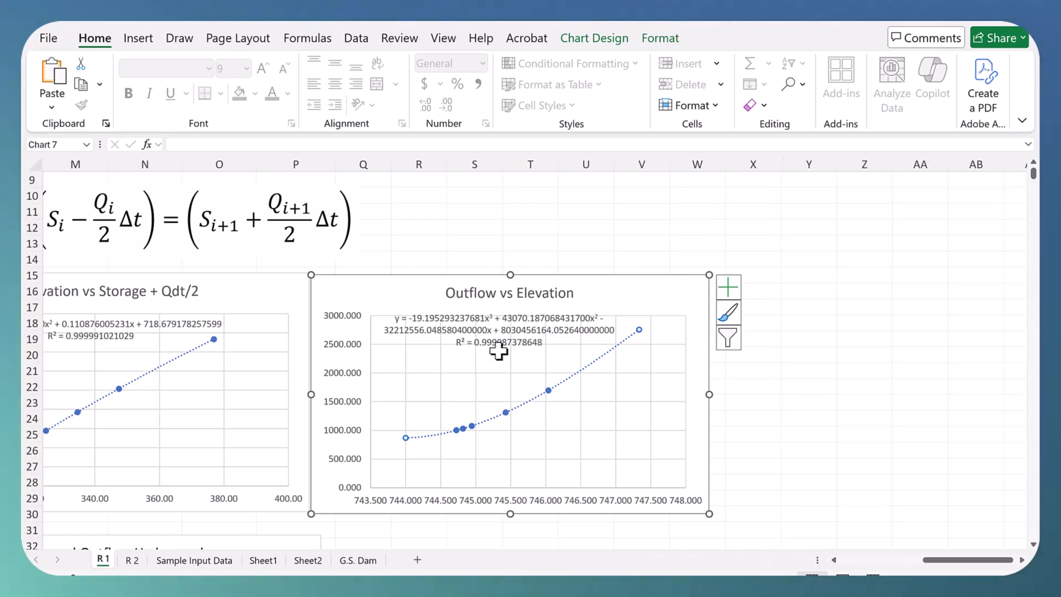
Step: Calculate the first average inflow in C3 with the formula =AVERAGE(B2:B3)
click(835, 559)
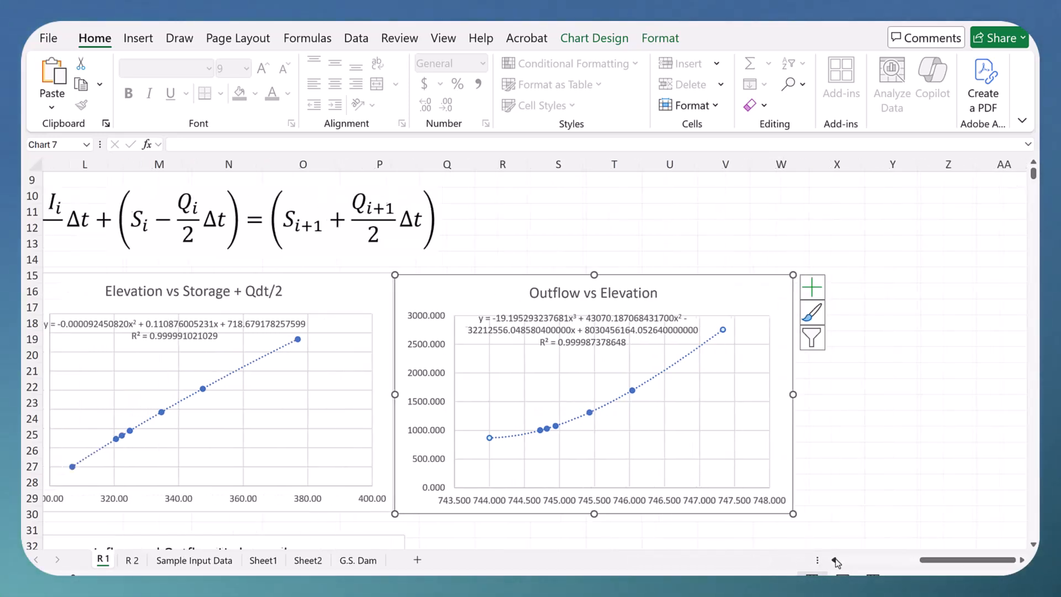
click(835, 559)
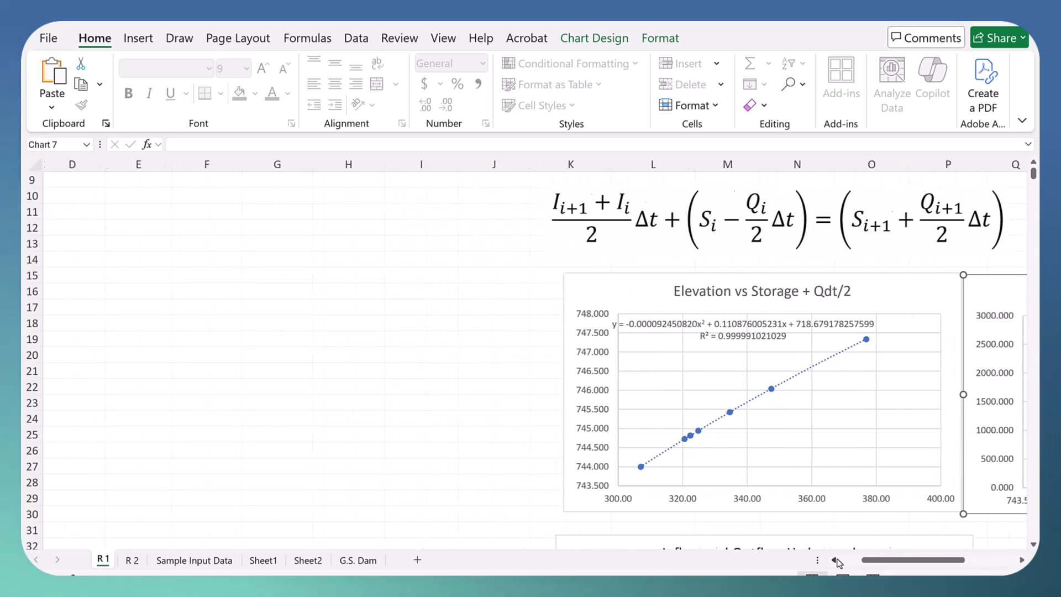
scroll(264, 436, up, 3)
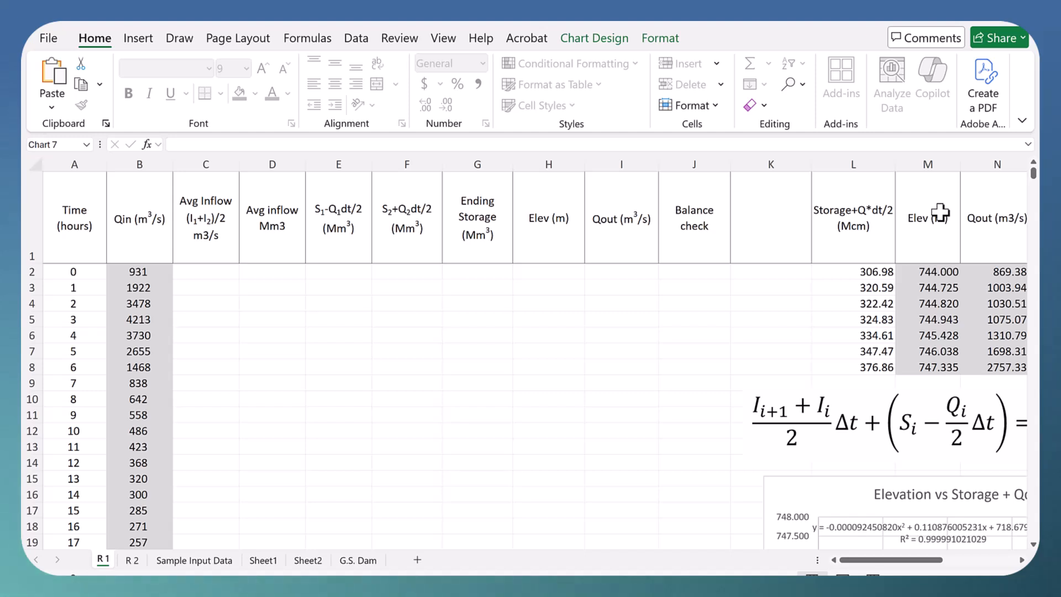
click(204, 287)
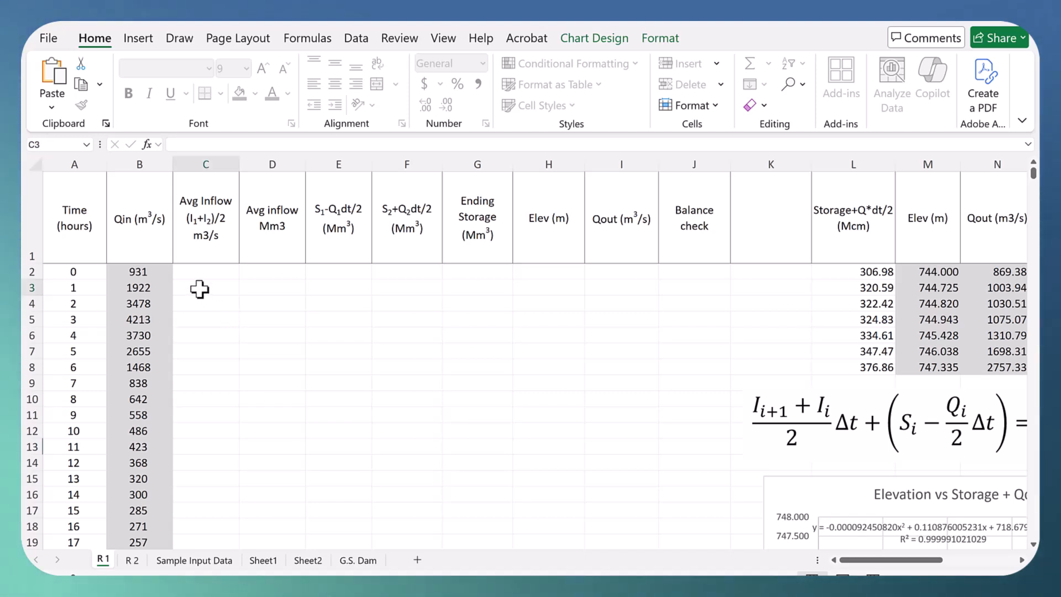
click(154, 285)
click(210, 287)
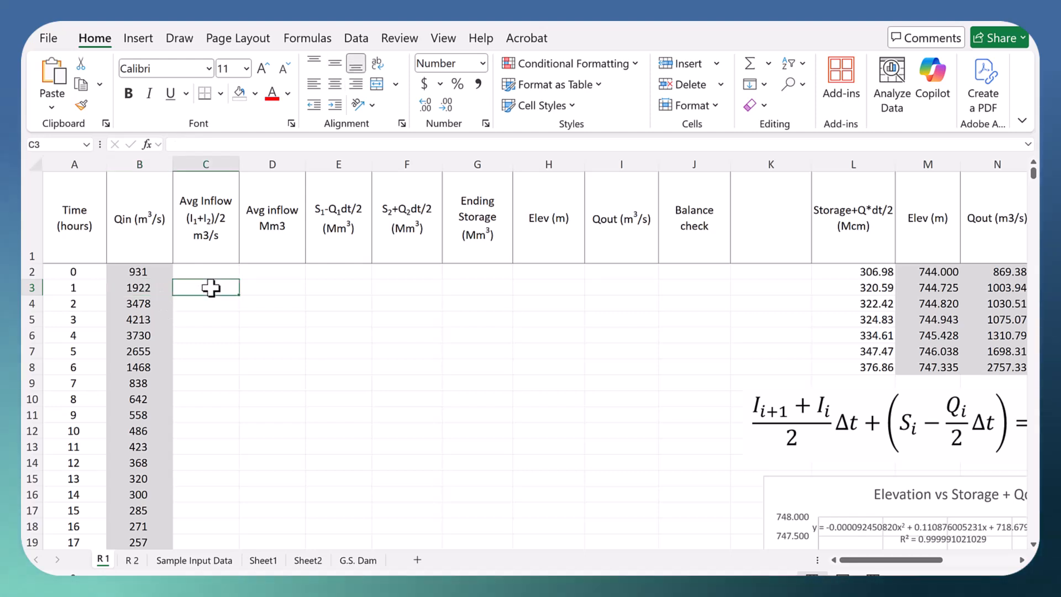
text(=)
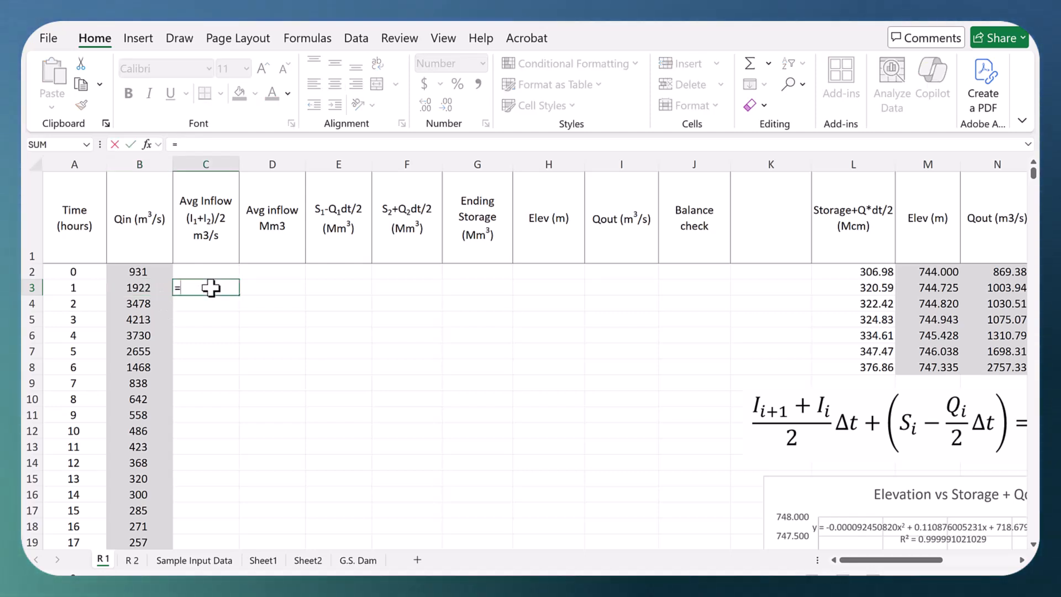
text(ab)
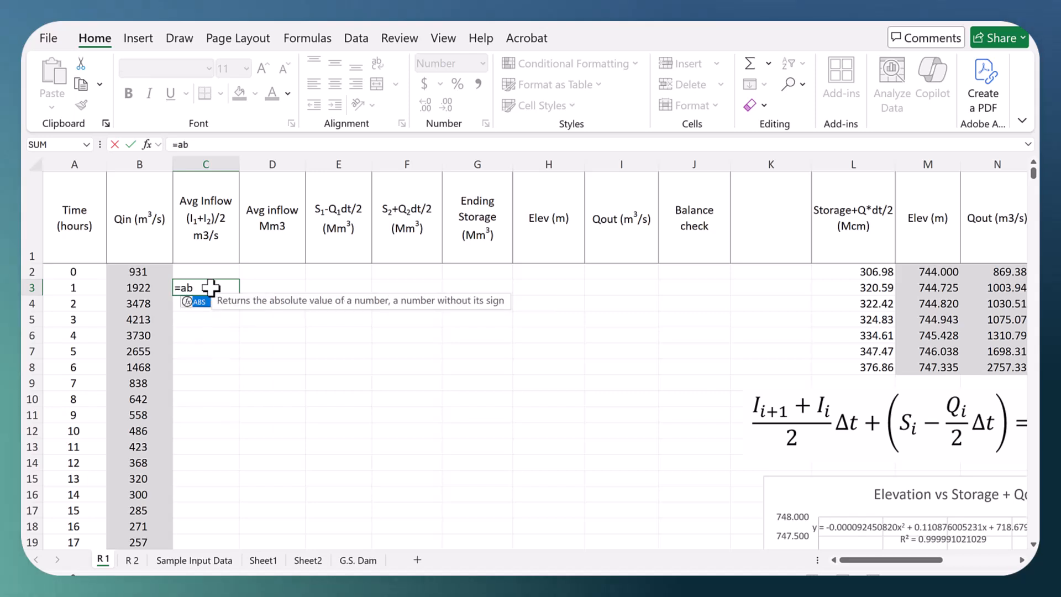
key(BackSpace)
text(verage()
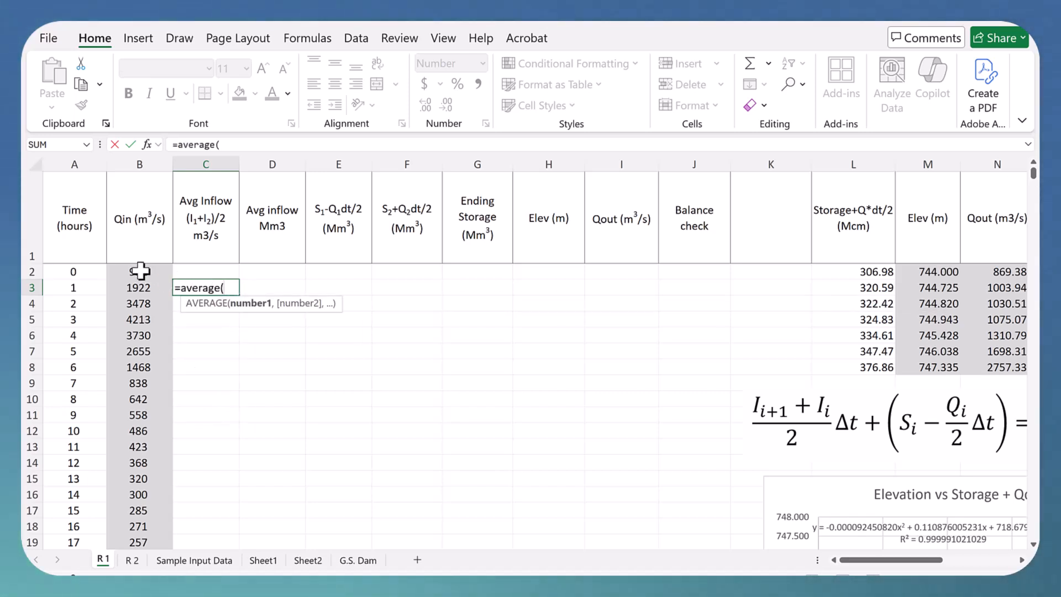
drag(139, 272, 143, 282)
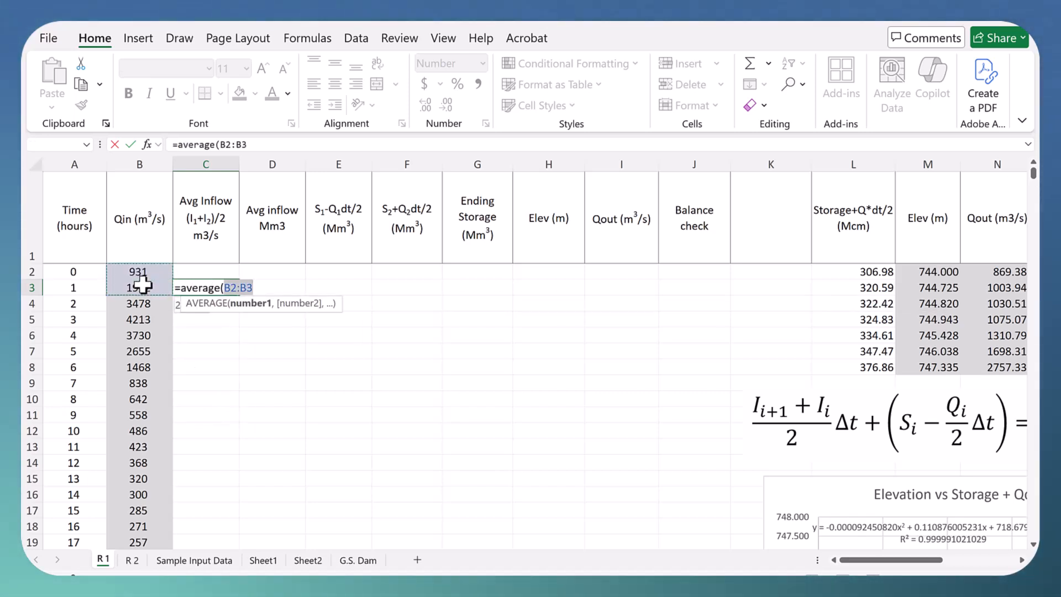
key(Return)
click(216, 286)
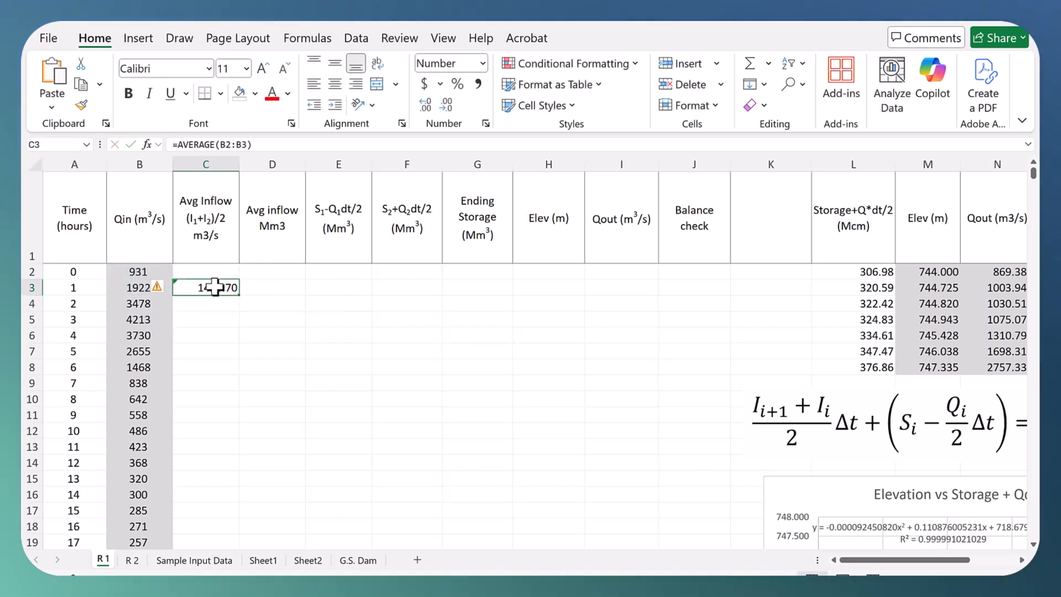
Step: Calculate the first average inflow volume in D3 with the formula =C3*(A3-A2)*3600/1000000
click(268, 287)
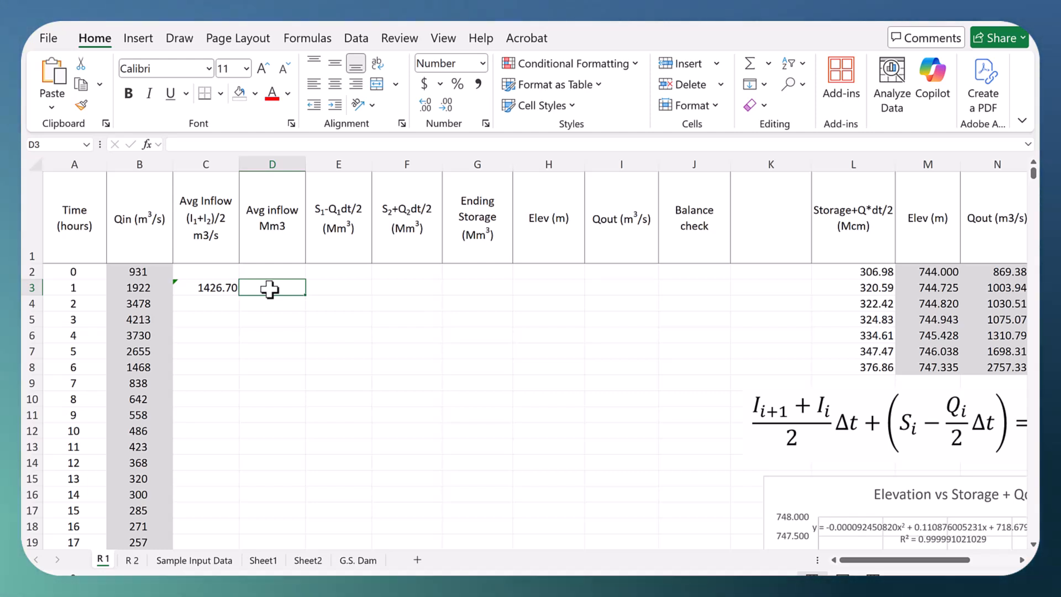
text(=)
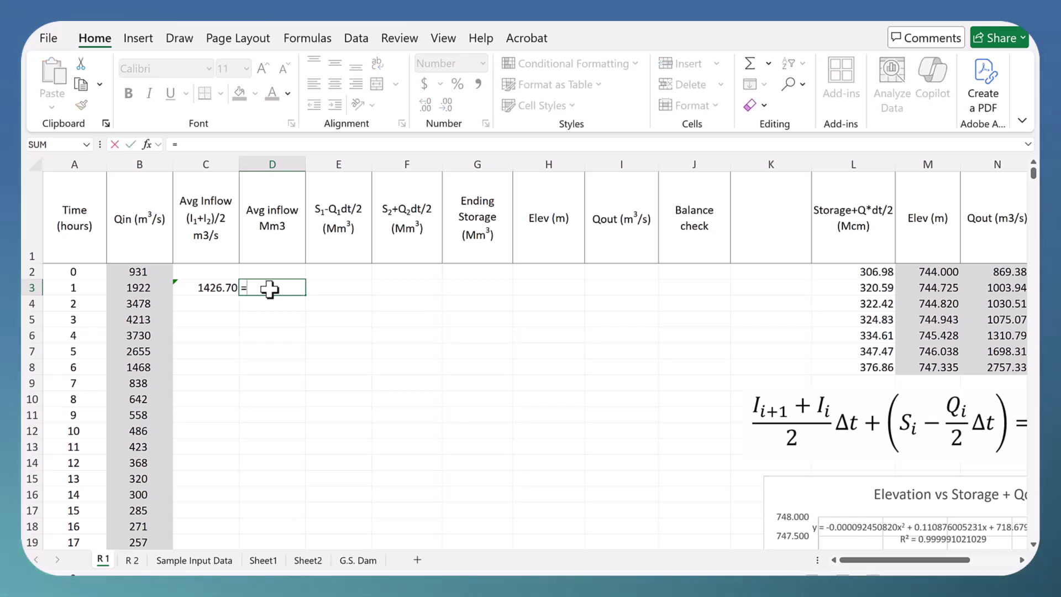
click(216, 288)
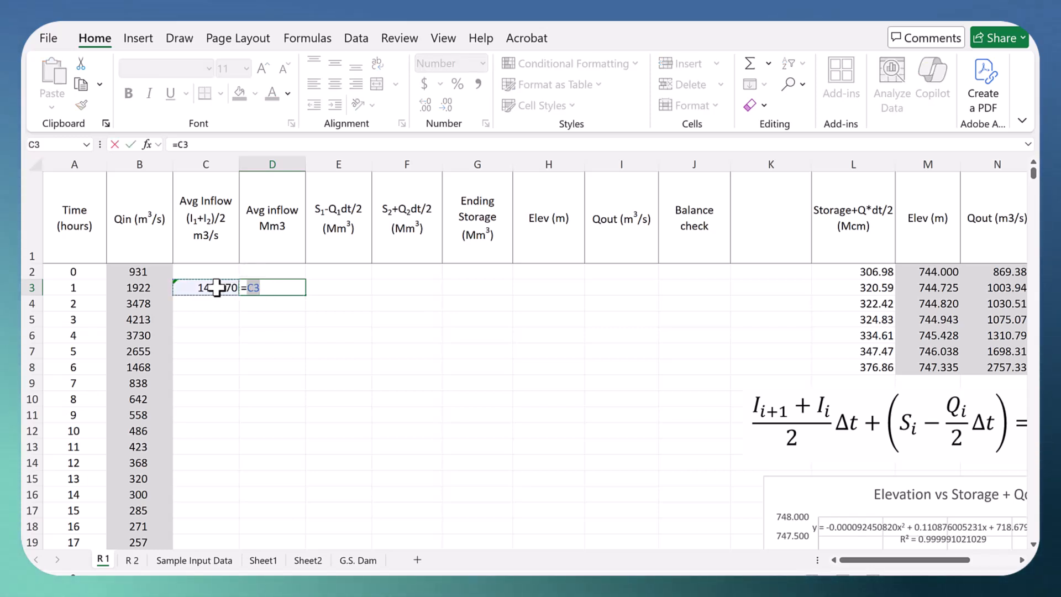
text(*()
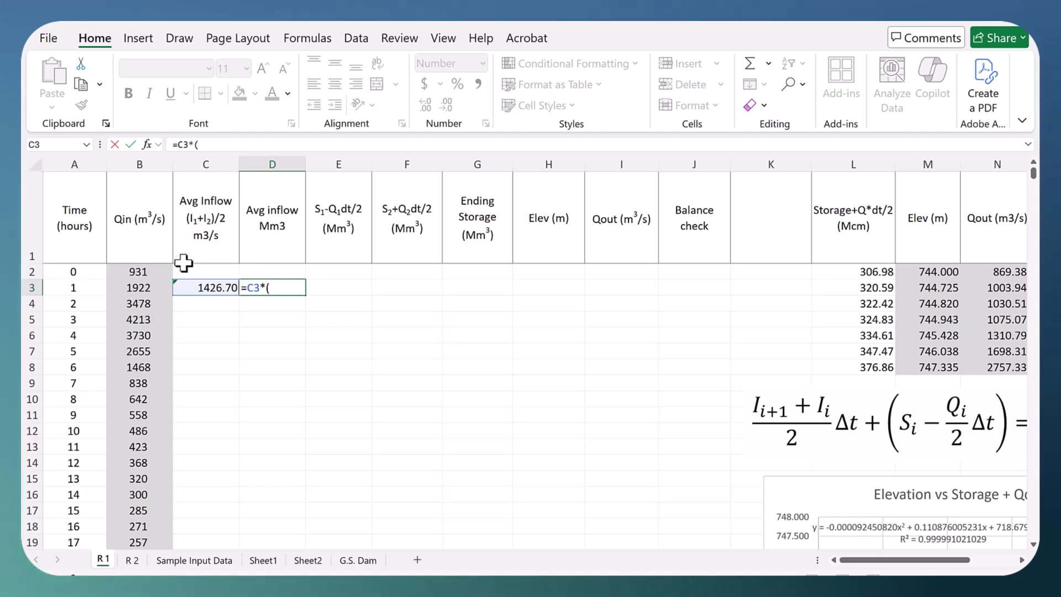
click(74, 287)
text(-)
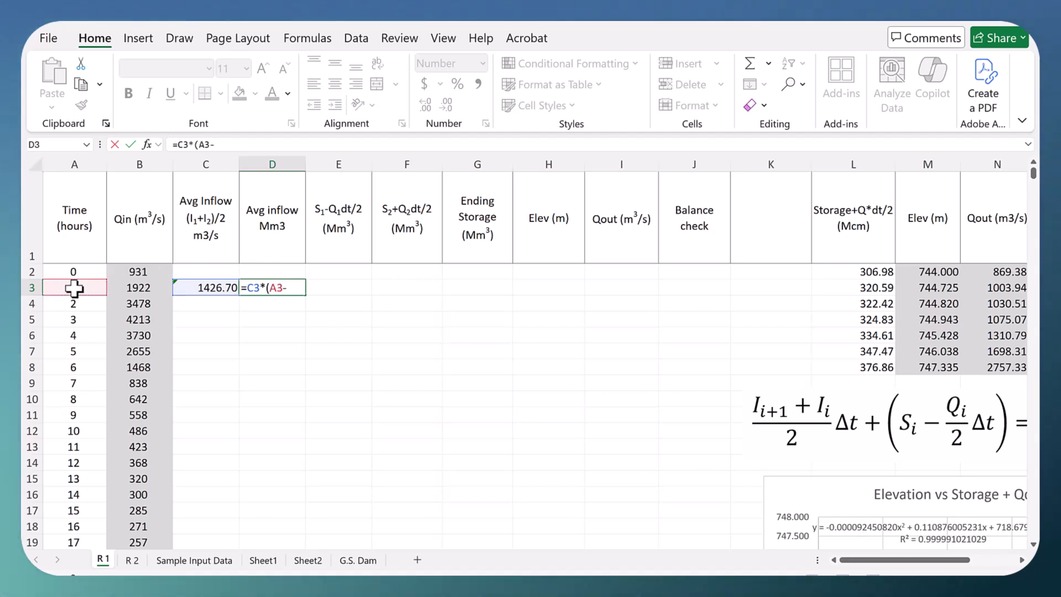
click(80, 273)
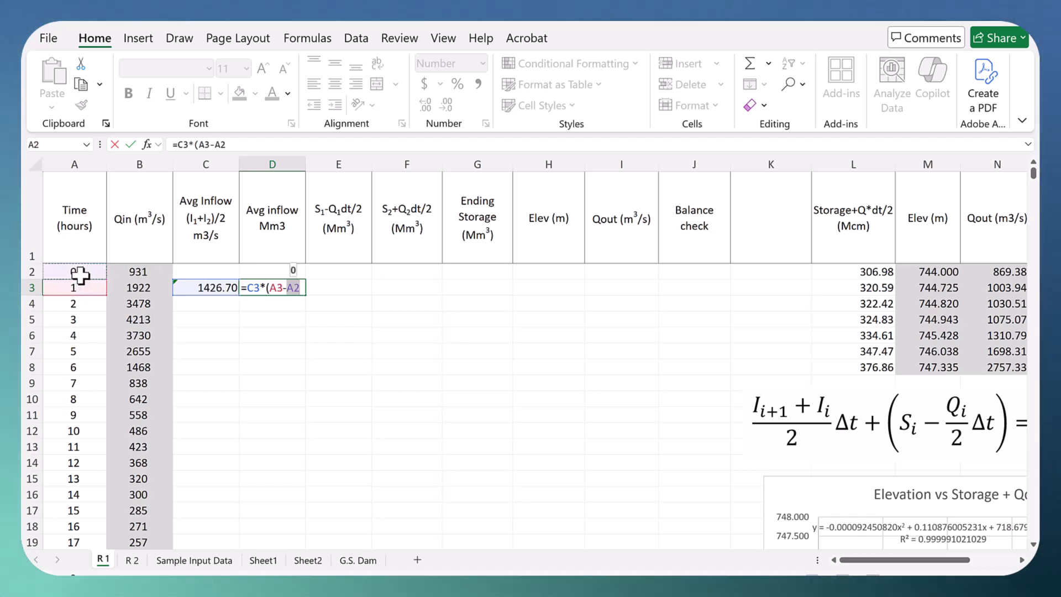
text())
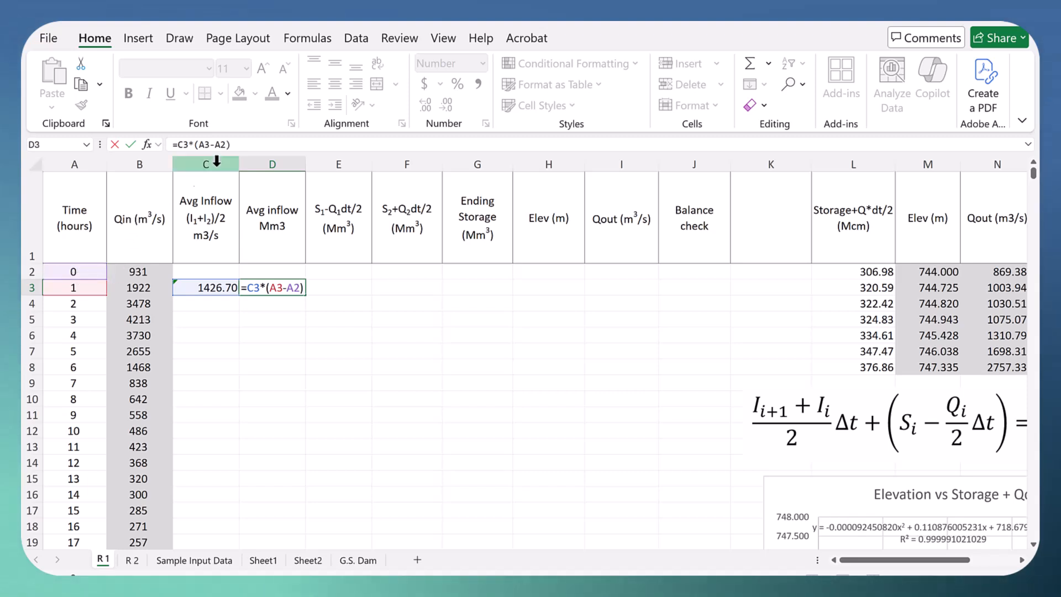
click(237, 143)
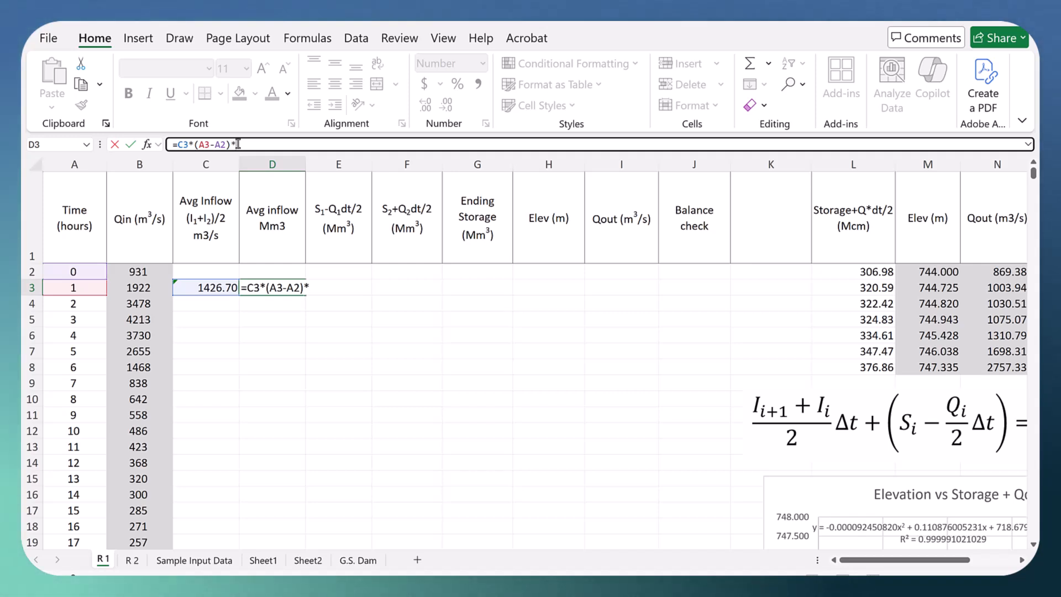
text(*360)
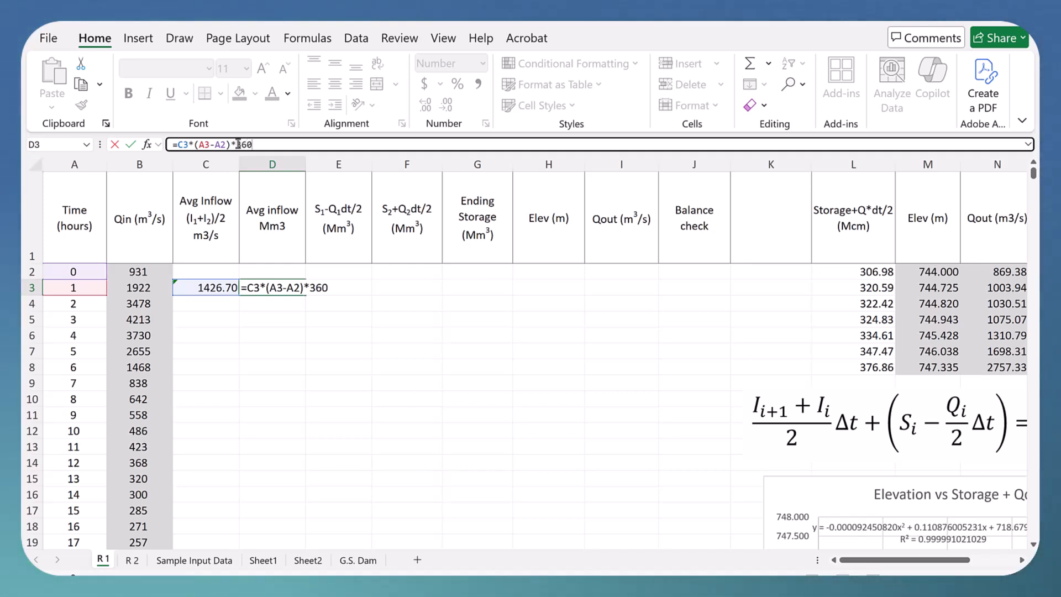
text(0/100000)
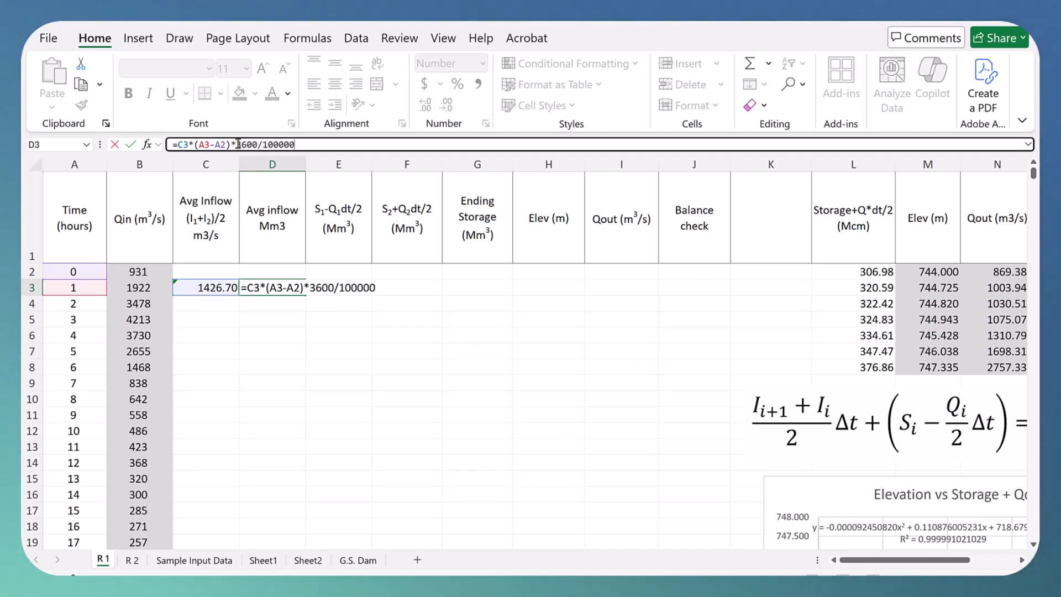
key(Return)
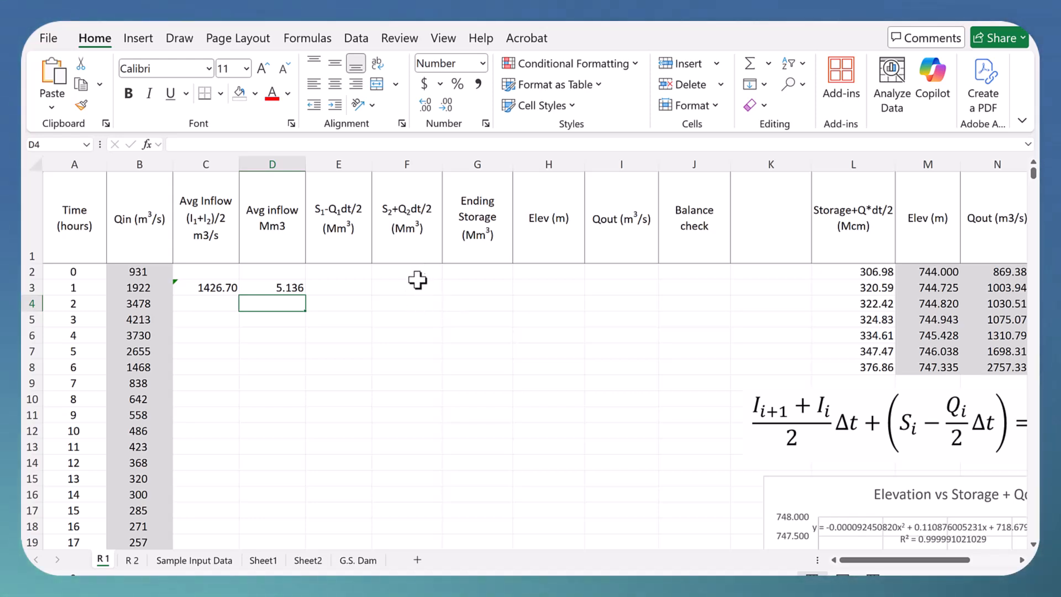
Step: Copy the first Storage+Q*dt/2 entry from L2 into F2 as a value only
click(857, 273)
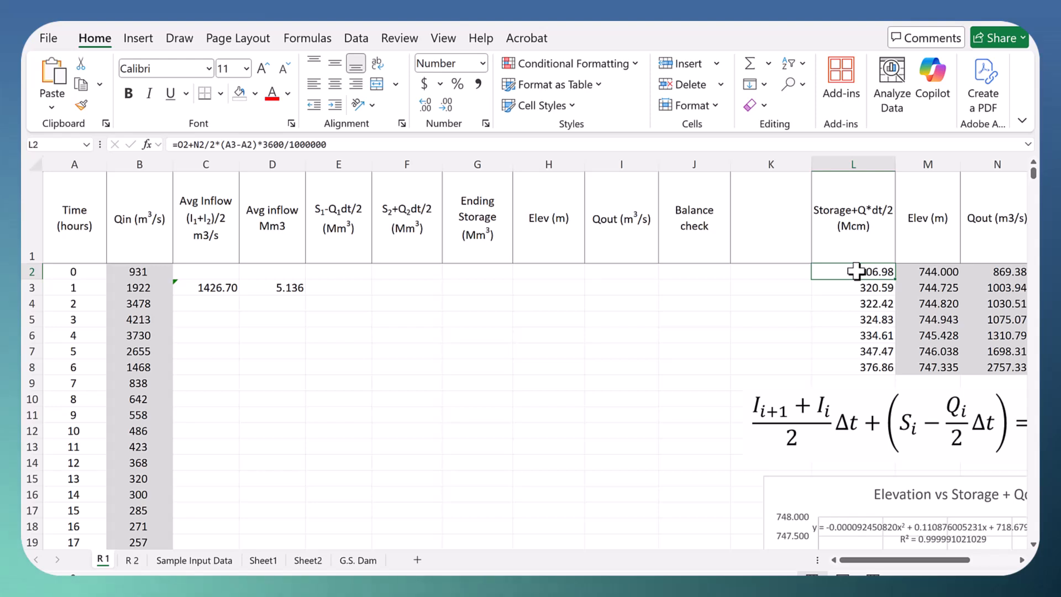
right_click(855, 270)
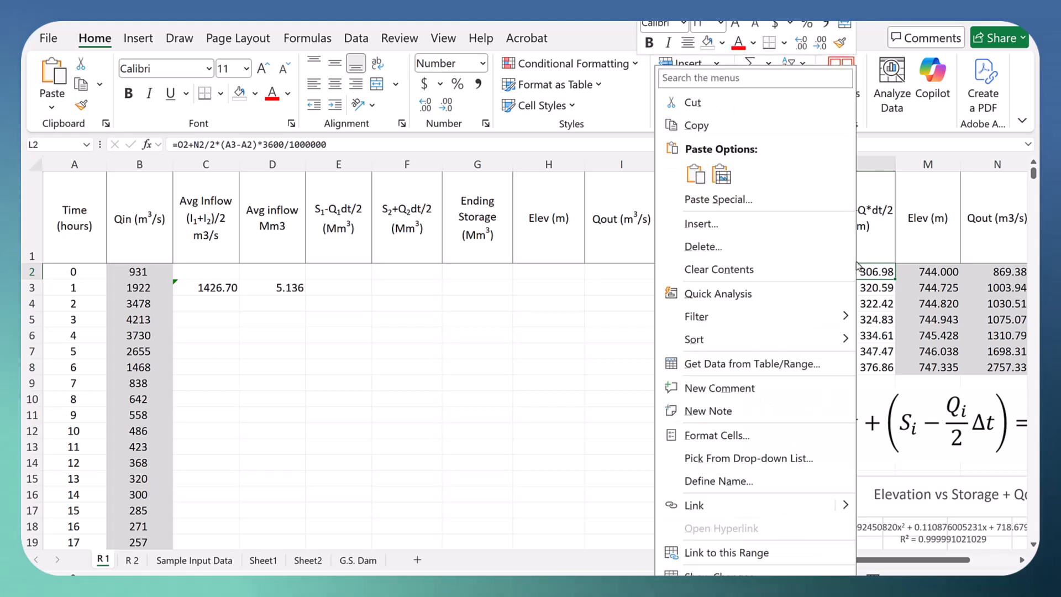
click(697, 125)
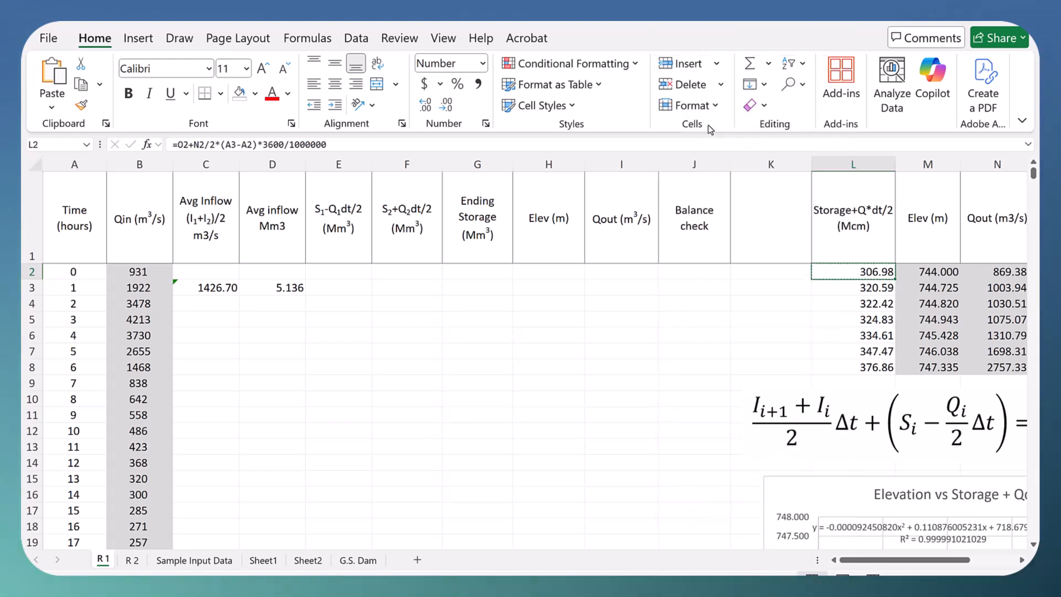
click(395, 271)
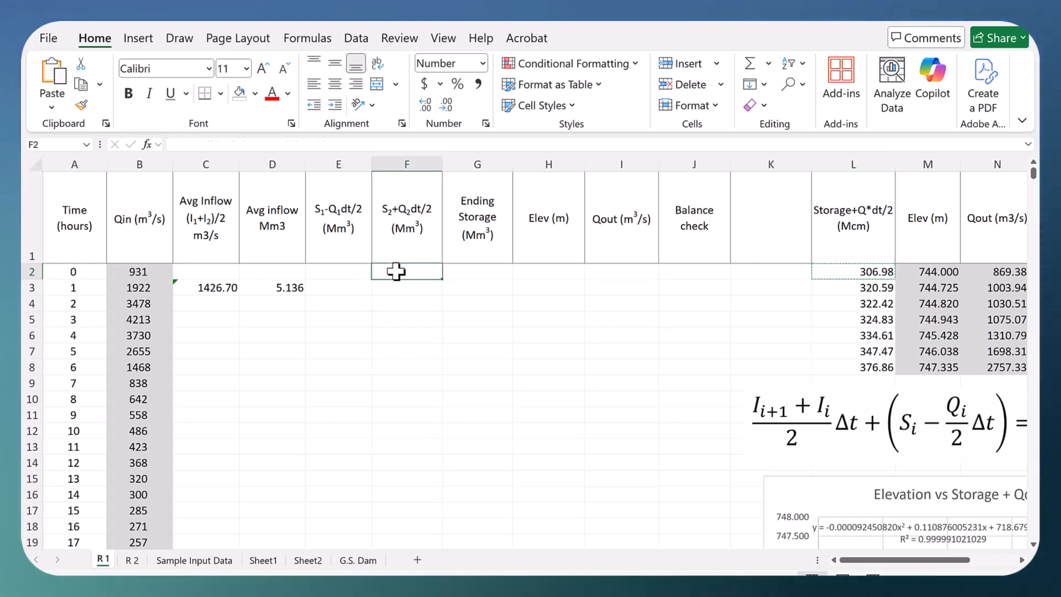
right_click(396, 272)
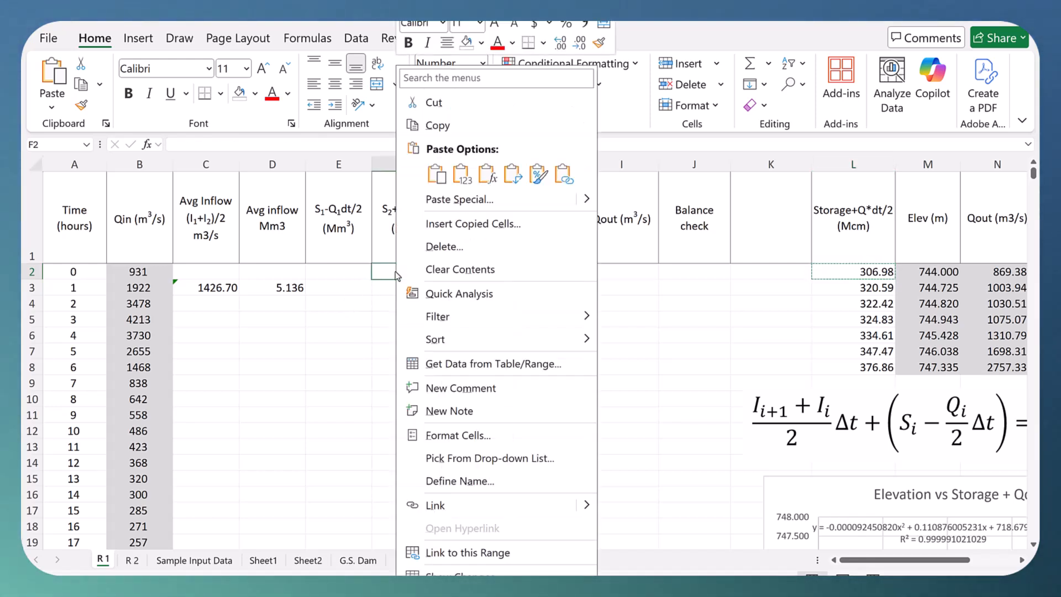
click(462, 175)
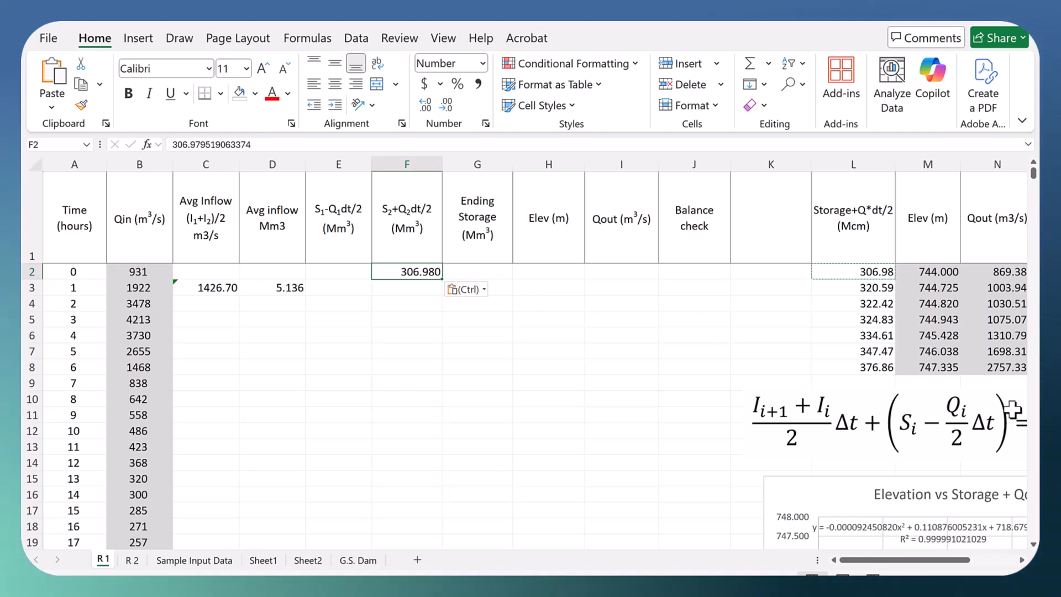
Step: Copy the first Storage entry from O2 into the Ending Storage cell G2 as a value only
click(1022, 559)
click(1022, 559)
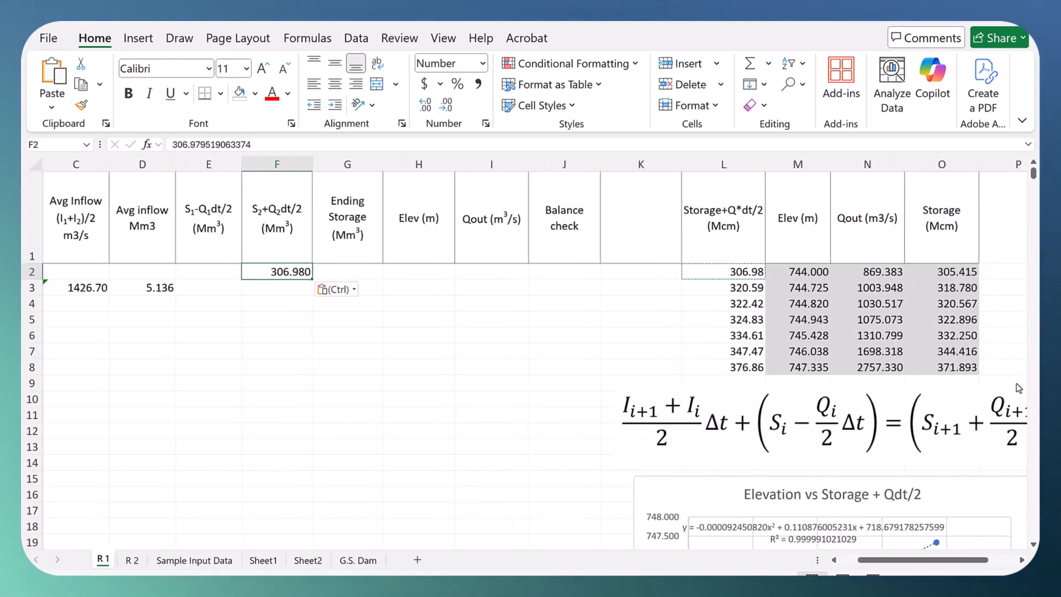
click(947, 272)
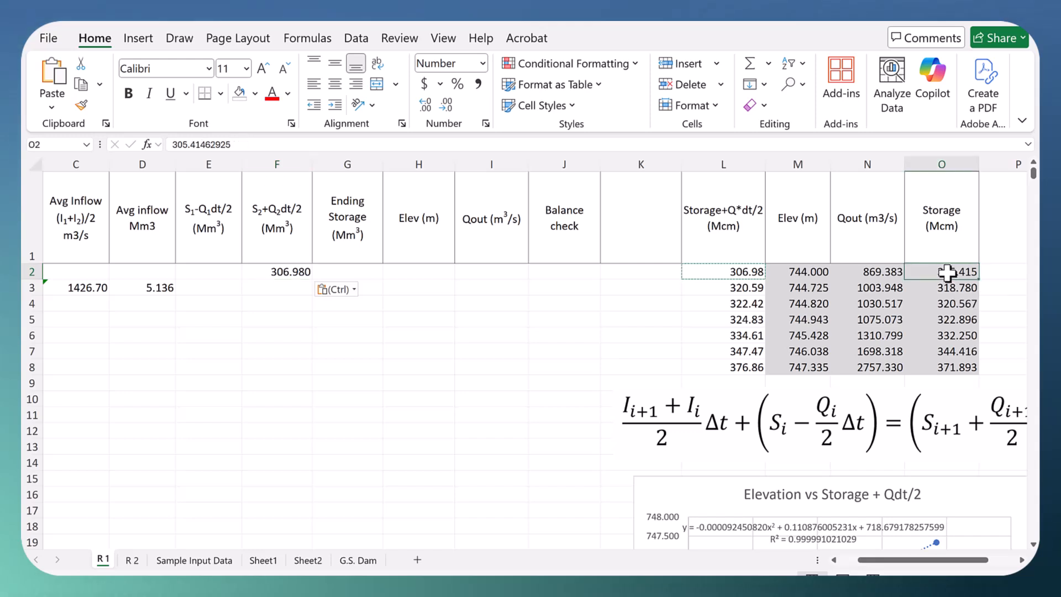
right_click(947, 272)
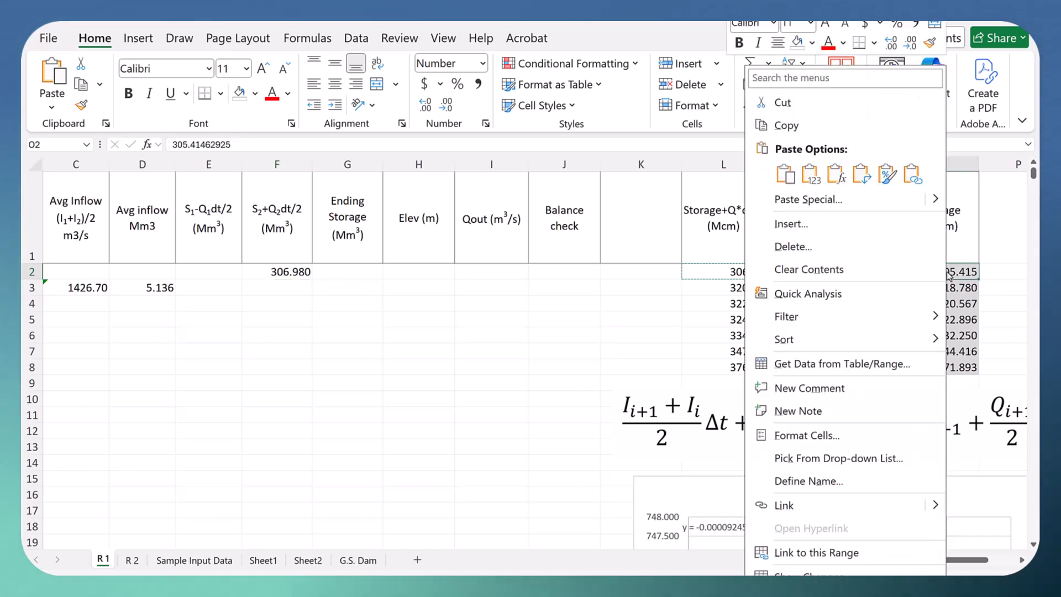
click(780, 126)
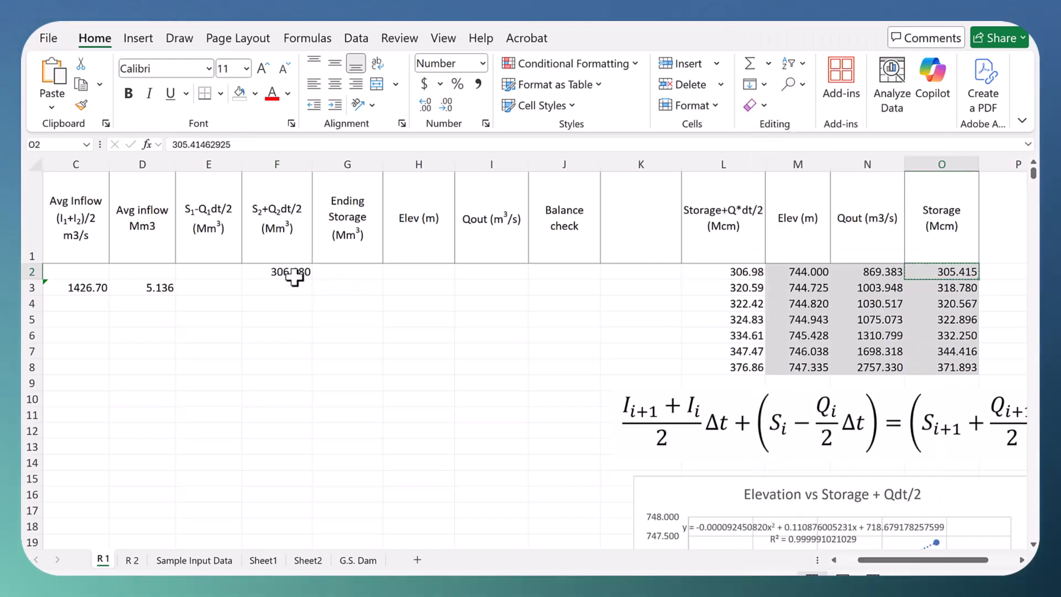
click(336, 272)
right_click(336, 272)
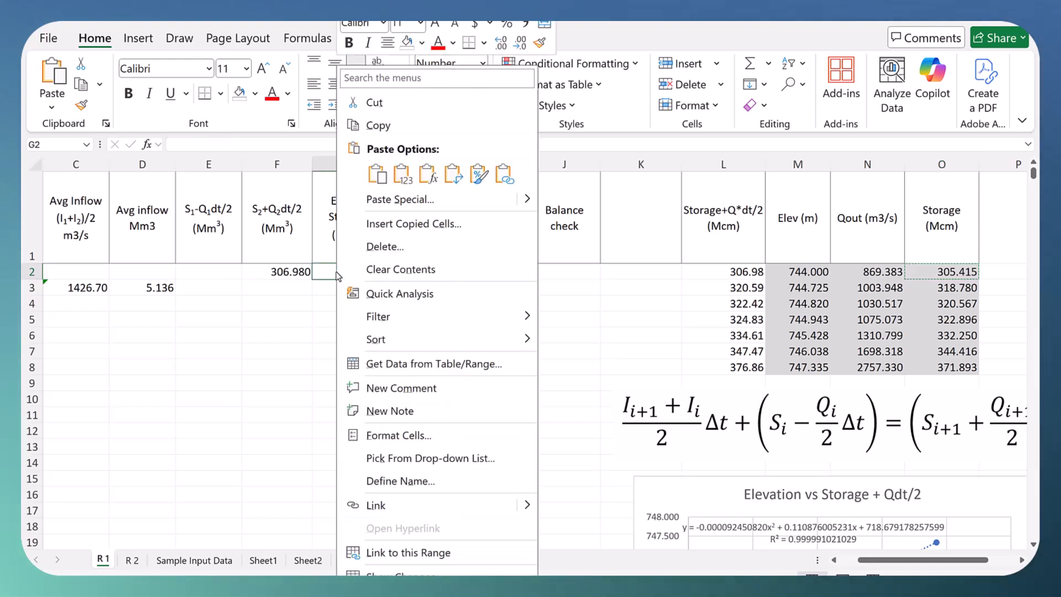
click(402, 175)
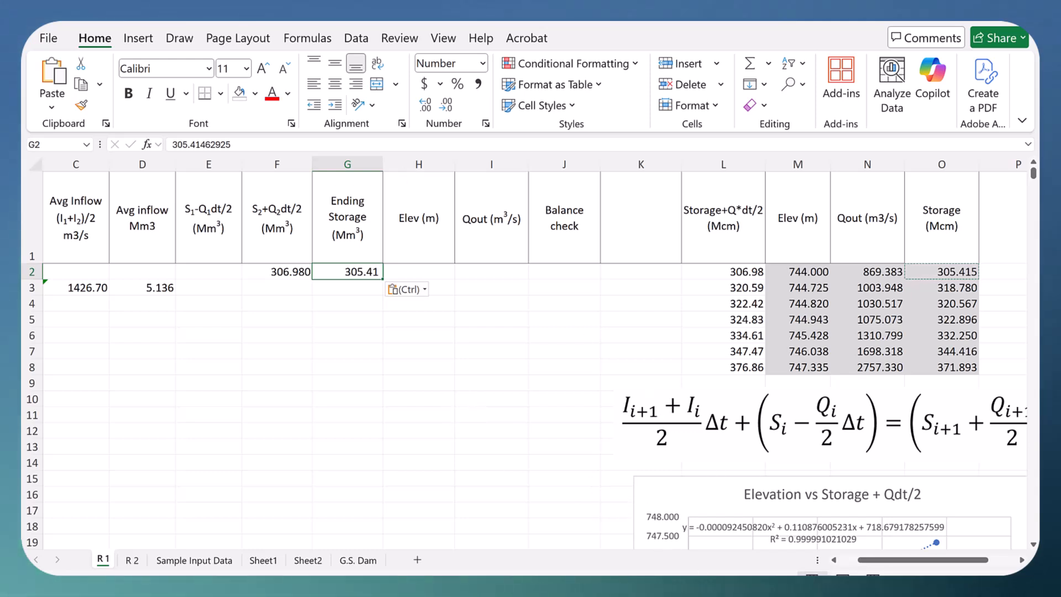
click(835, 560)
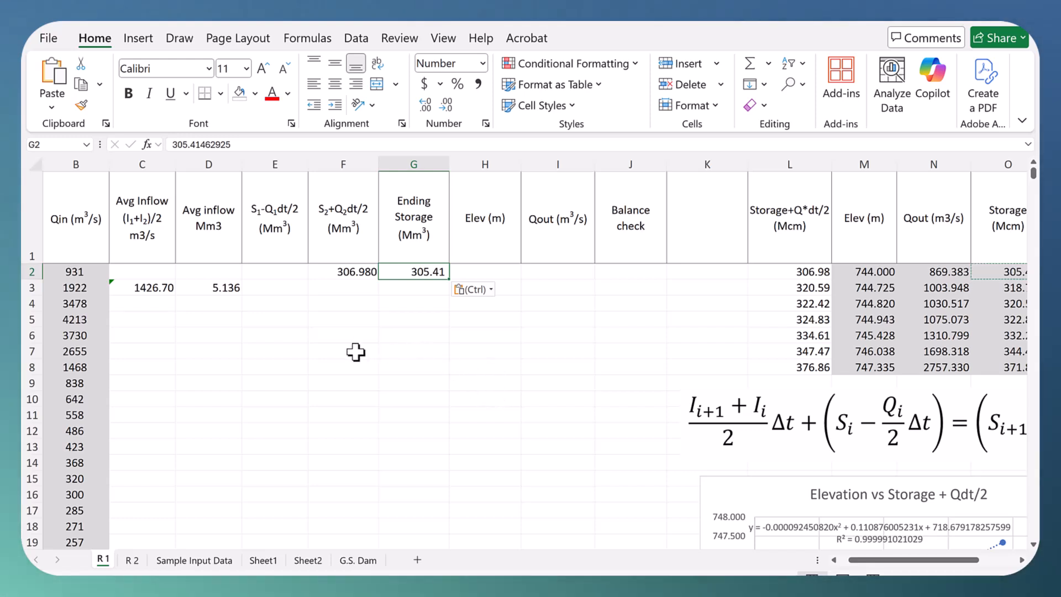
click(501, 276)
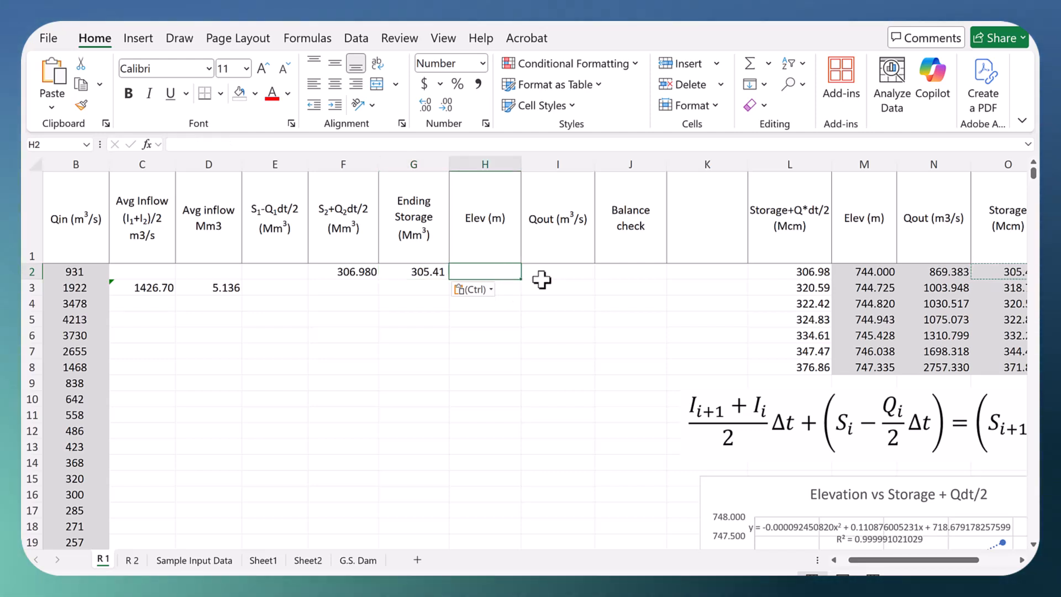
click(562, 271)
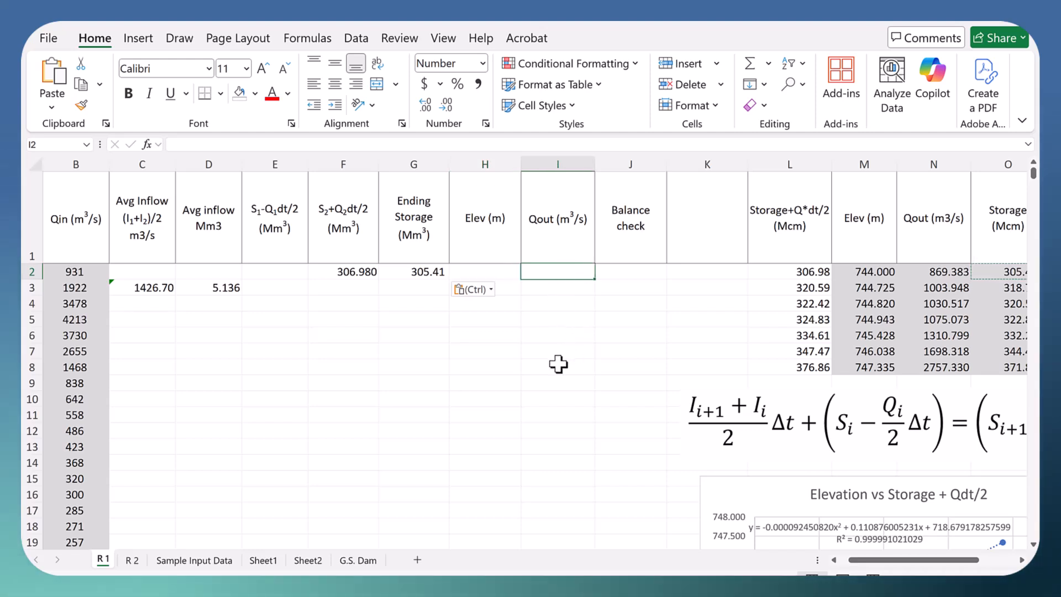
click(491, 272)
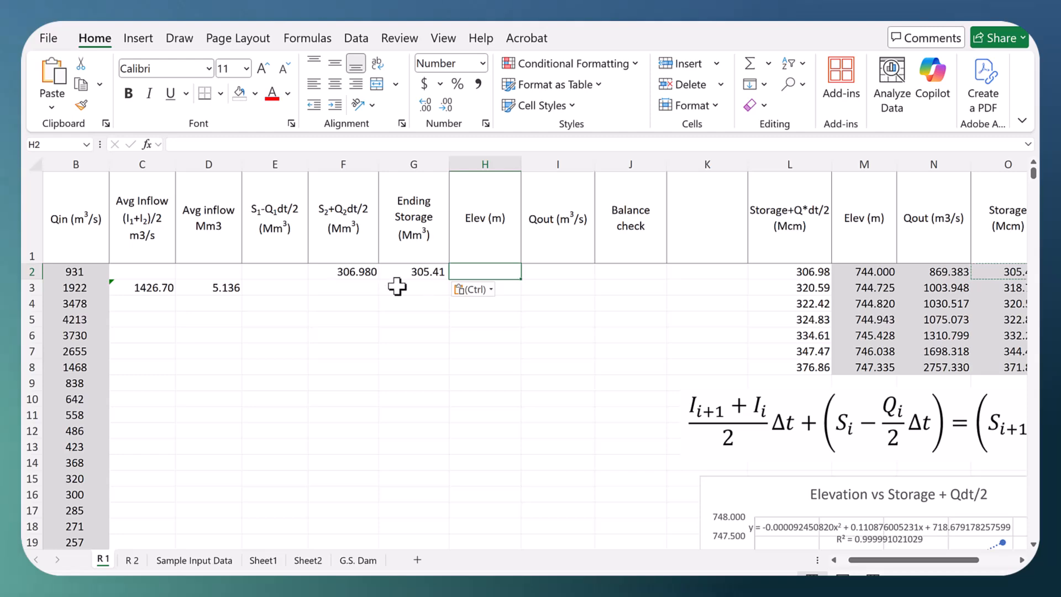
click(339, 275)
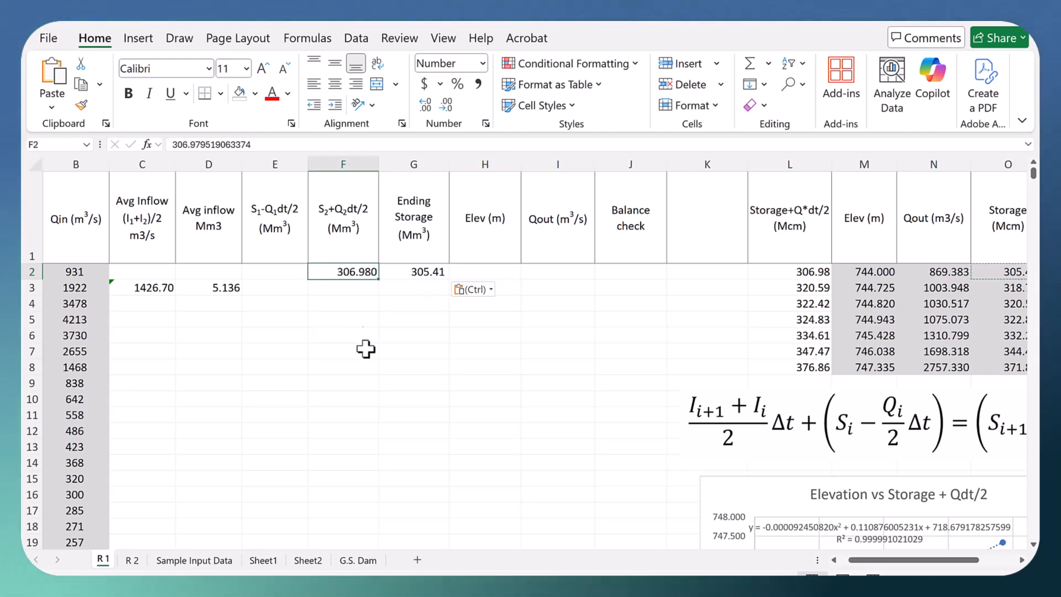
Step: Copy the right-hand side of the Elevation vs Storage + Qdt/2 trendline equation into the elevation cell H2
scroll(505, 389, down, 1)
scroll(505, 388, down, 1)
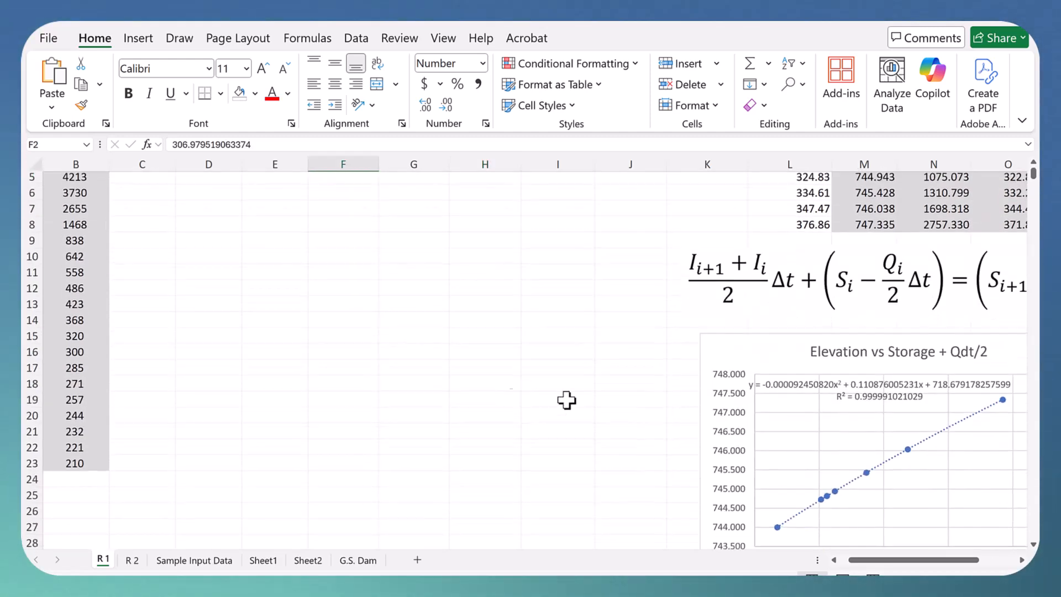
click(845, 389)
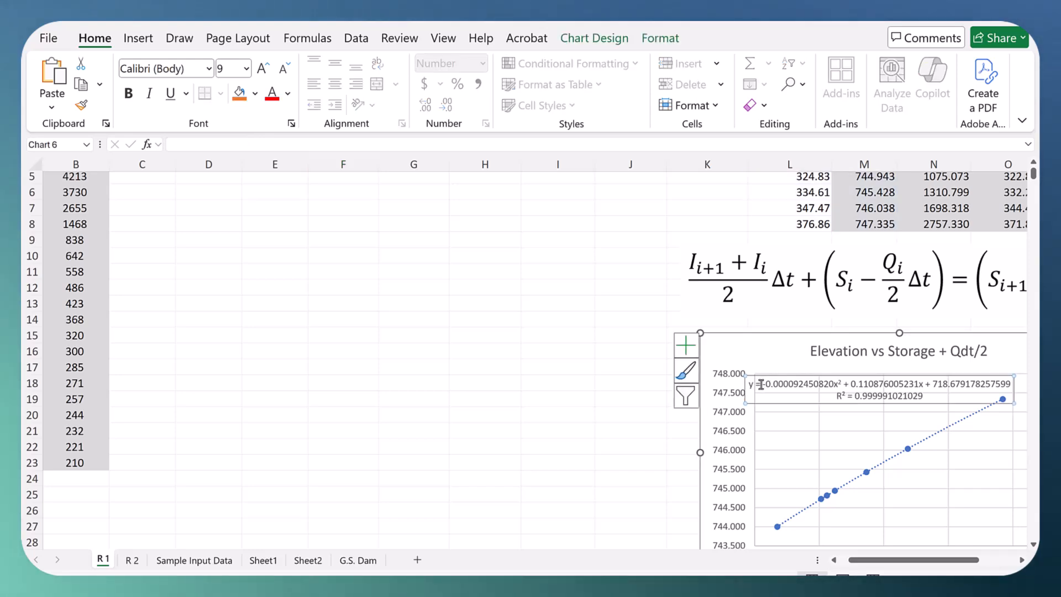
drag(761, 383, 835, 389)
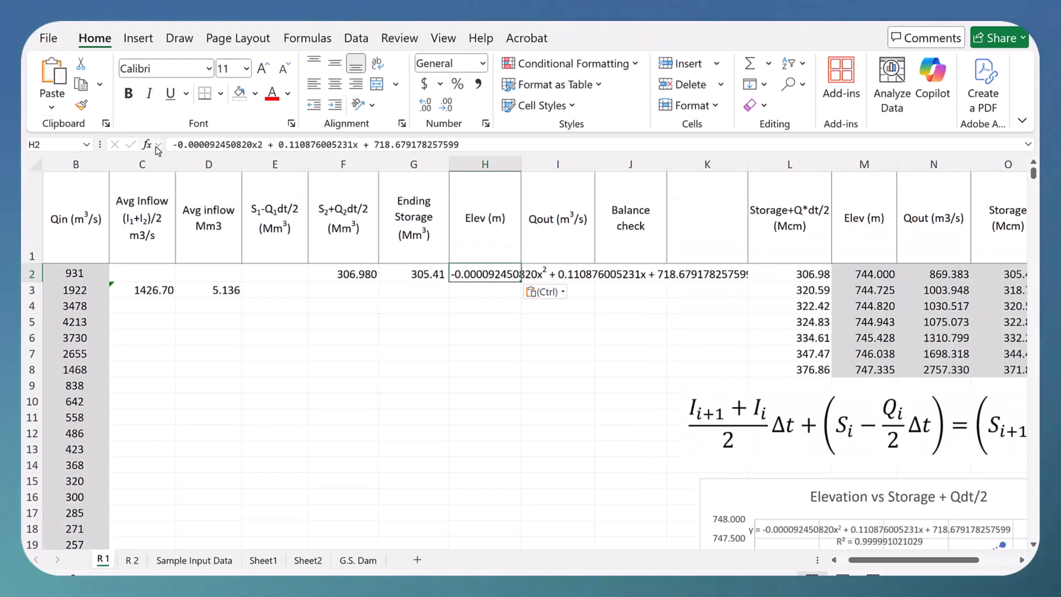
Step: Turn the pasted elevation equation in H2 into a formula, writing its squared term as -0.000092450820*F2^2
click(172, 146)
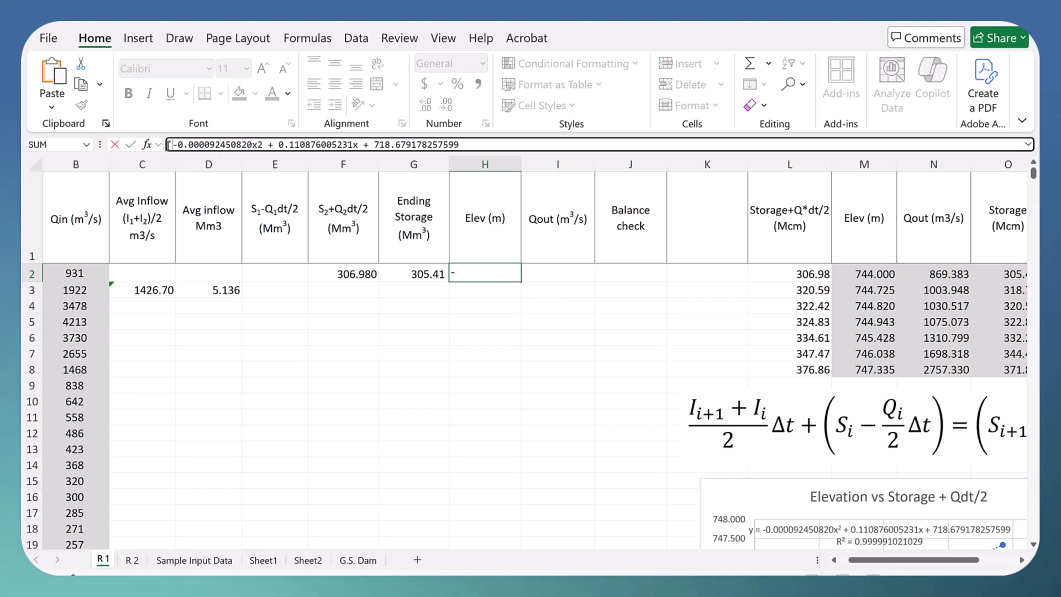
text(=)
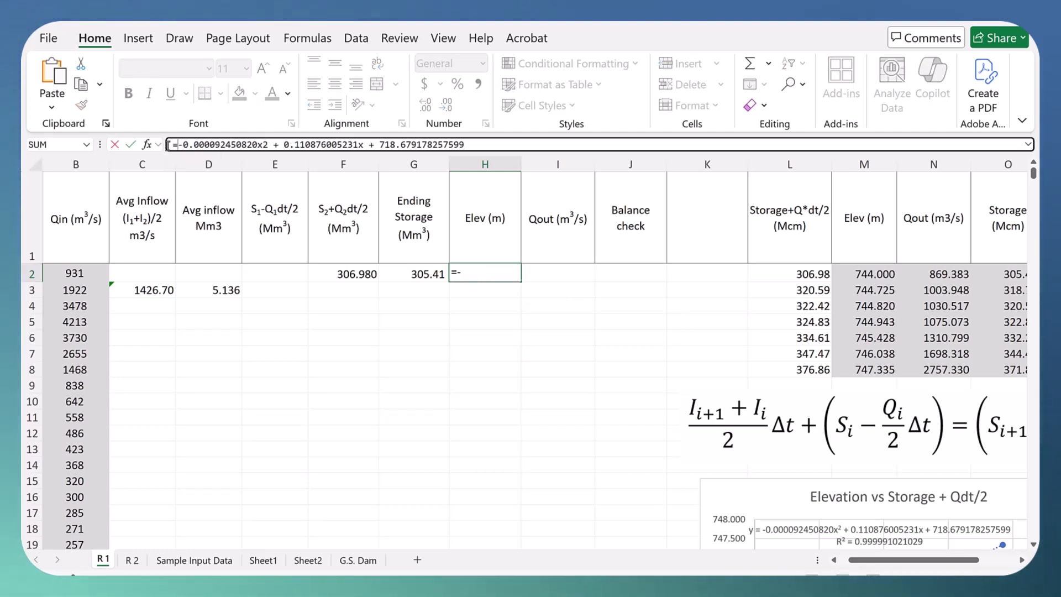
click(258, 145)
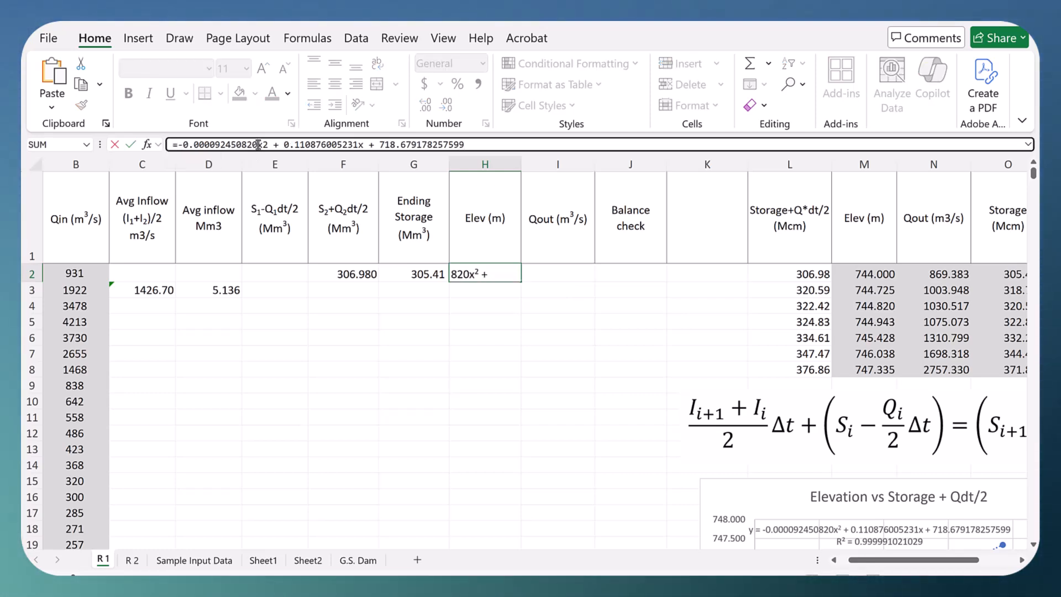
text(*)
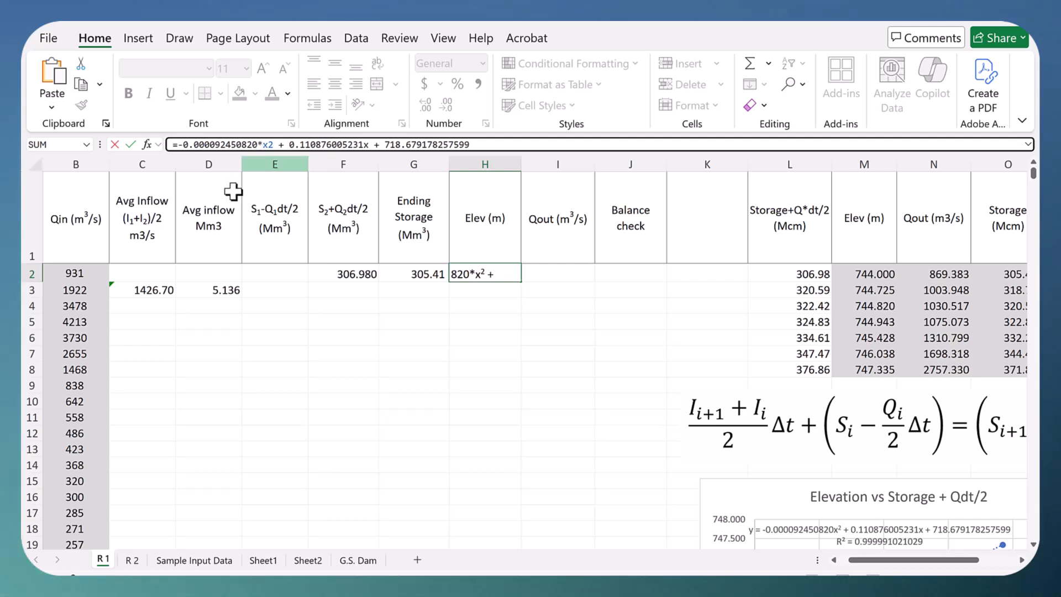
click(334, 270)
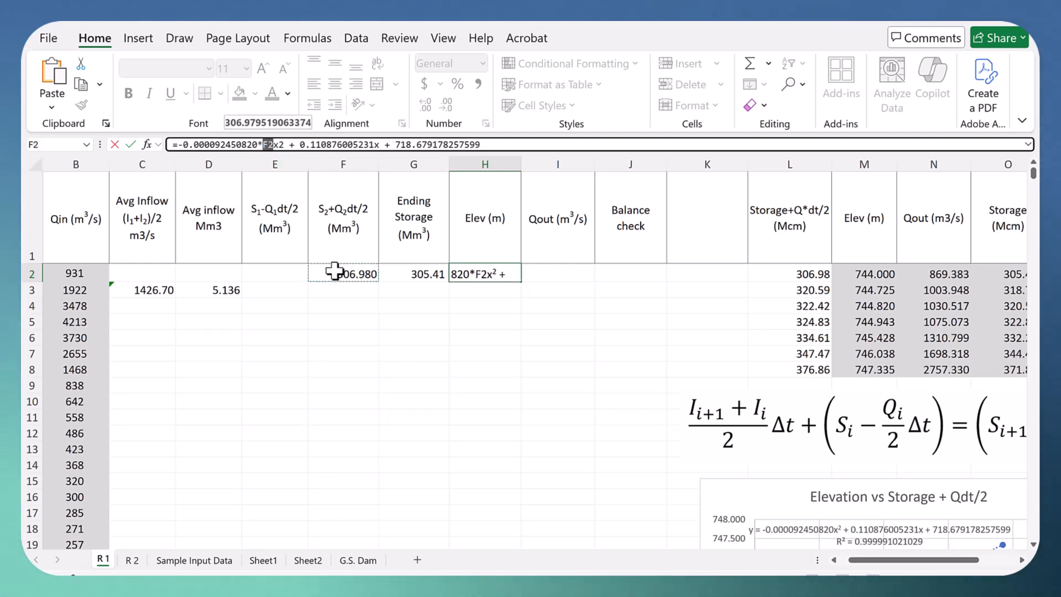
click(280, 145)
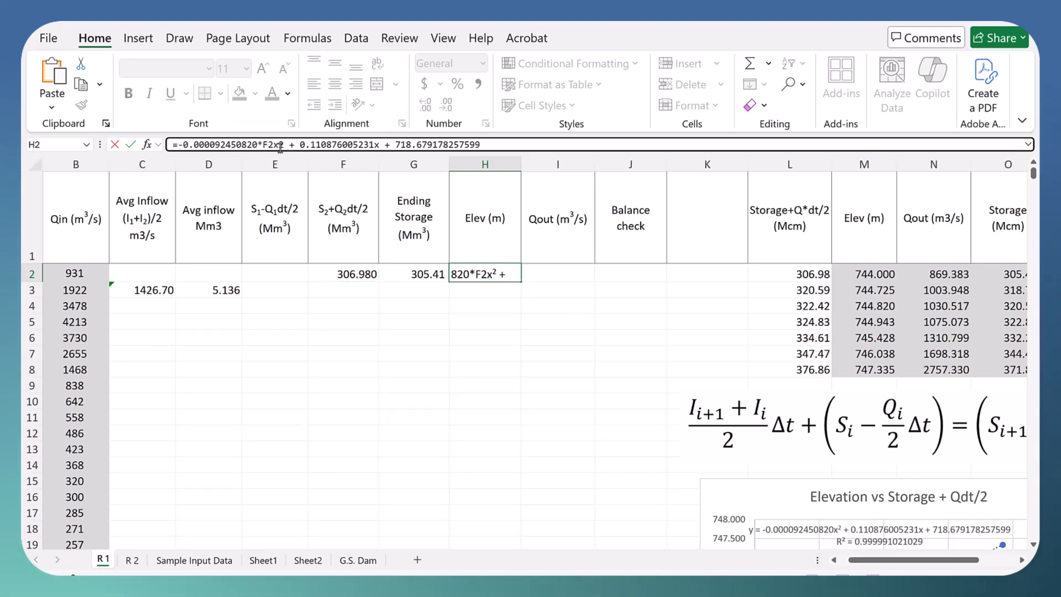
key(BackSpace)
text(^)
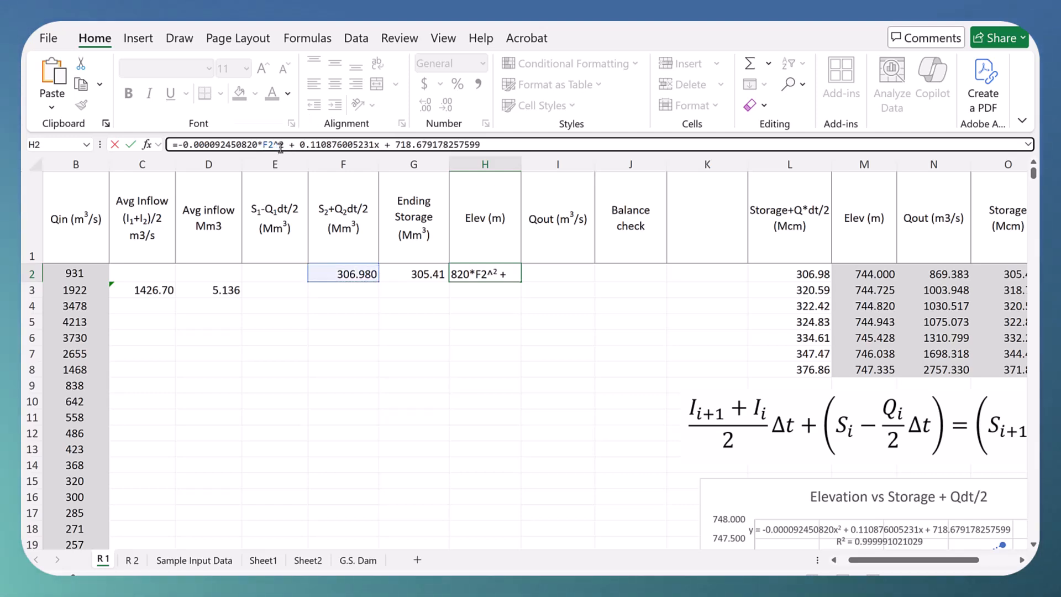
Step: Replace x in the linear term of the H2 elevation formula with *F2 and enter the formula
click(380, 146)
key(BackSpace)
text(*f2)
key(ctrl+Return)
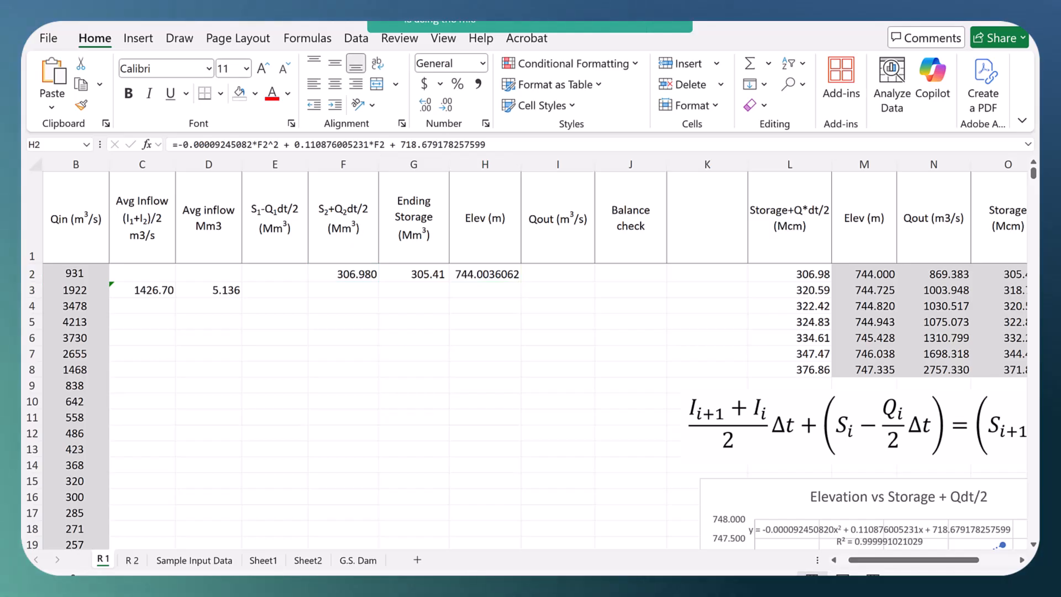
Step: Check the first tabulated elevation in M2 and display the elevation in H2 with three decimal places
click(481, 272)
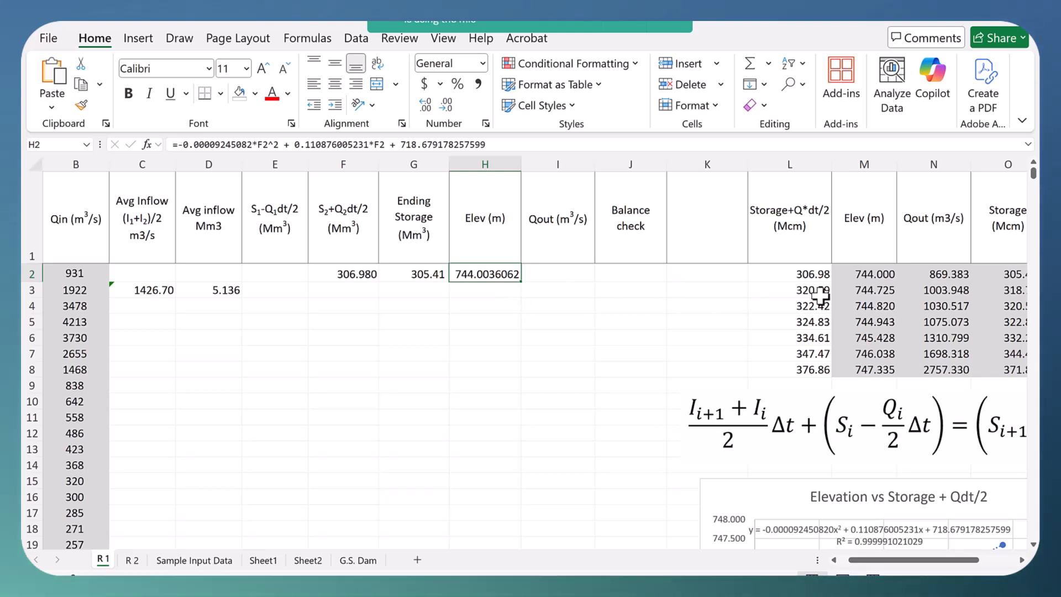
click(867, 275)
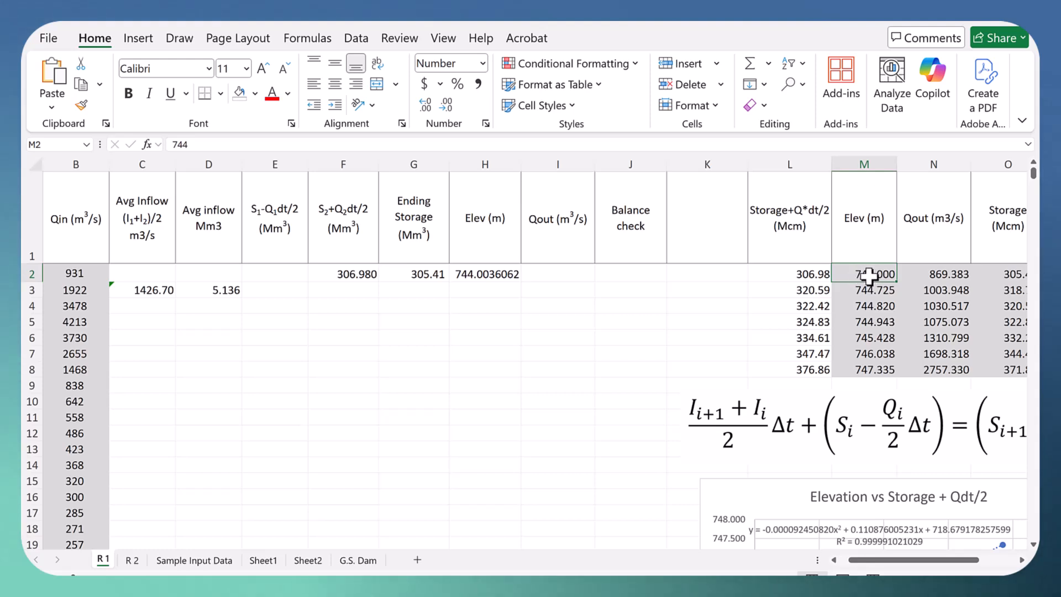
click(485, 274)
click(445, 104)
click(445, 104)
click(445, 104)
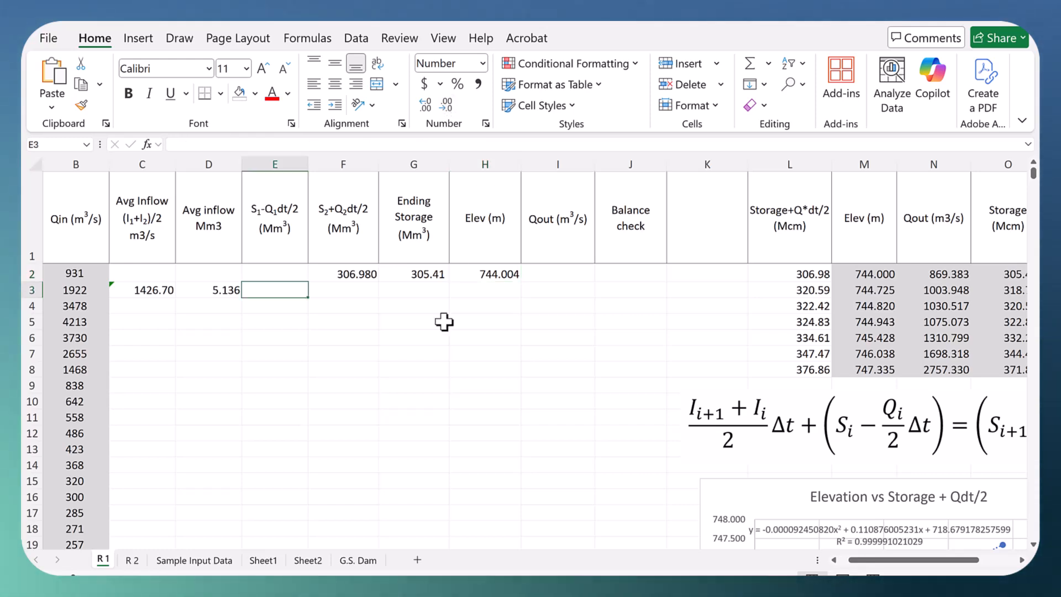
Step: Copy the right-hand side of the Outflow vs Elevation trendline equation into the Qout cell I2
click(548, 275)
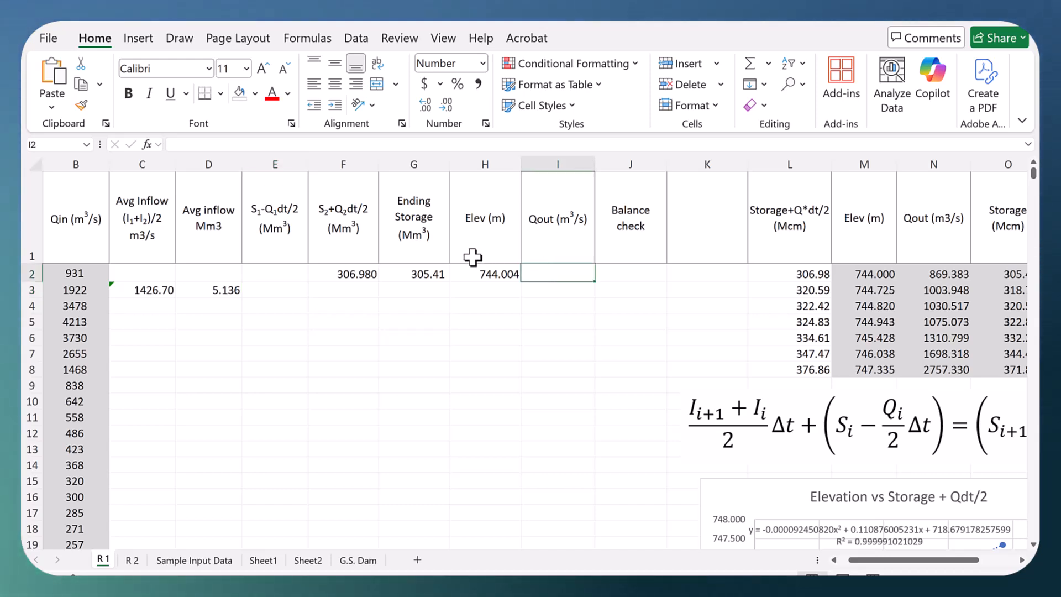
click(414, 274)
click(551, 274)
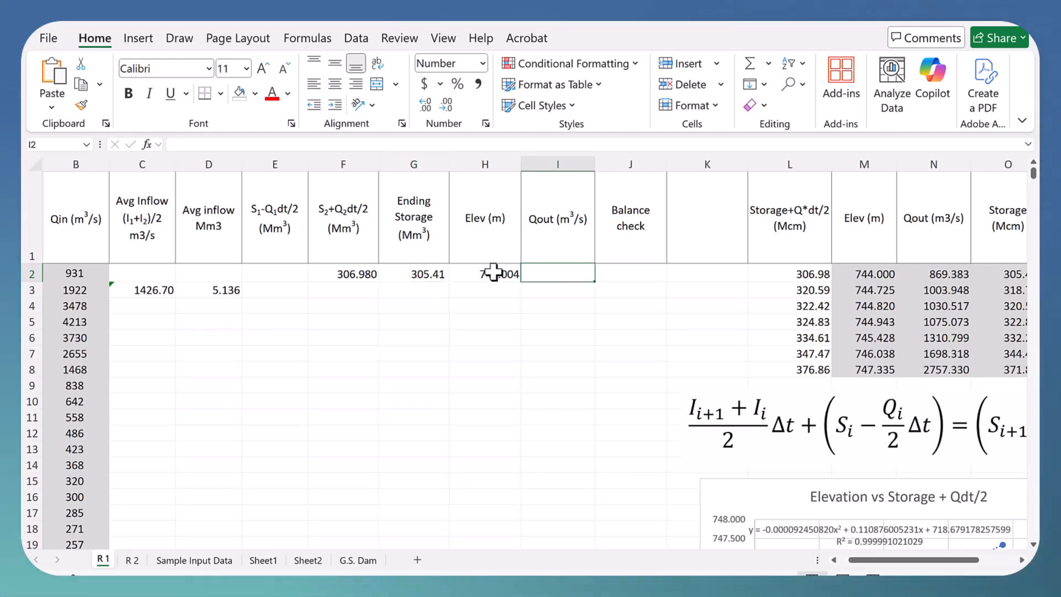
scroll(806, 477, down, 4)
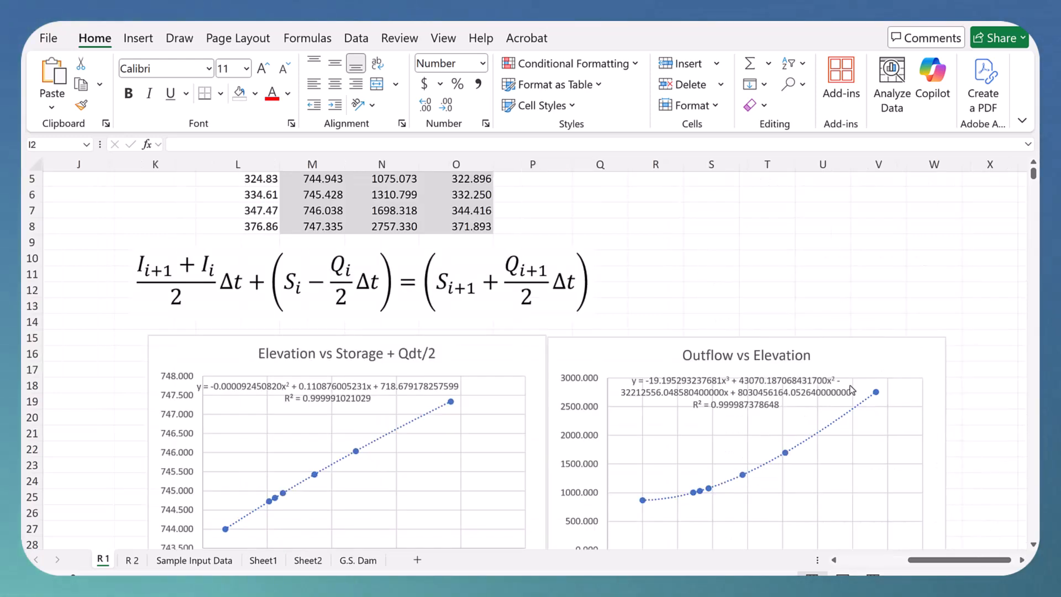
click(697, 398)
drag(644, 381, 783, 398)
key(ctrl+c)
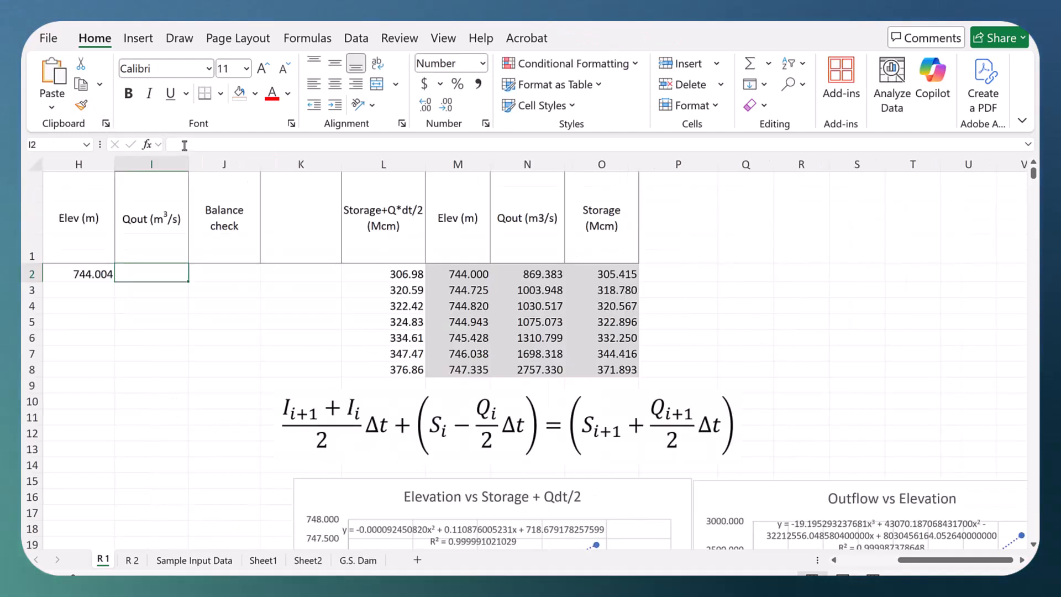
click(183, 144)
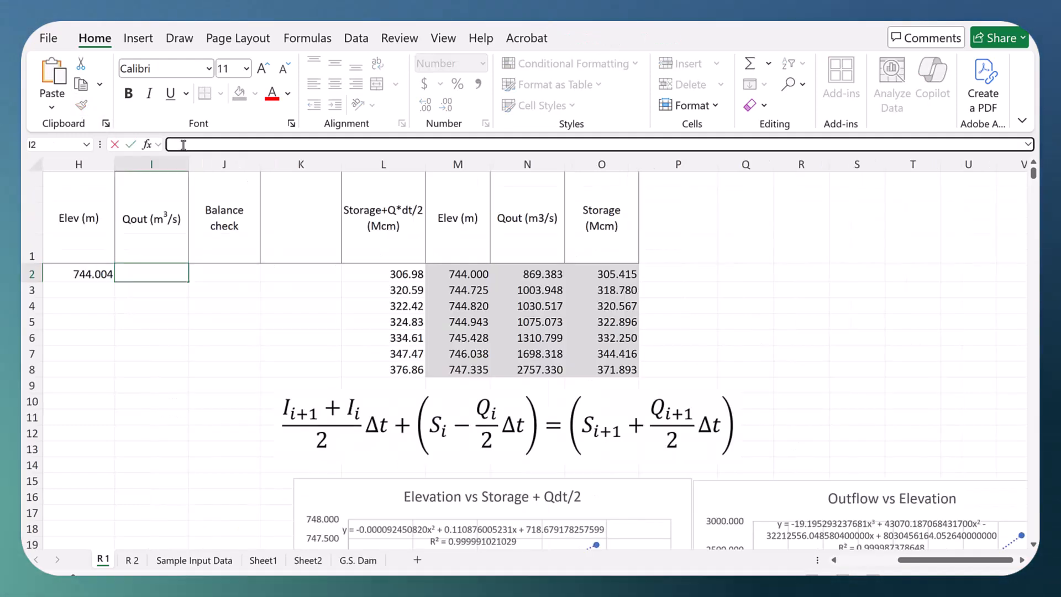
right_click(184, 144)
click(204, 226)
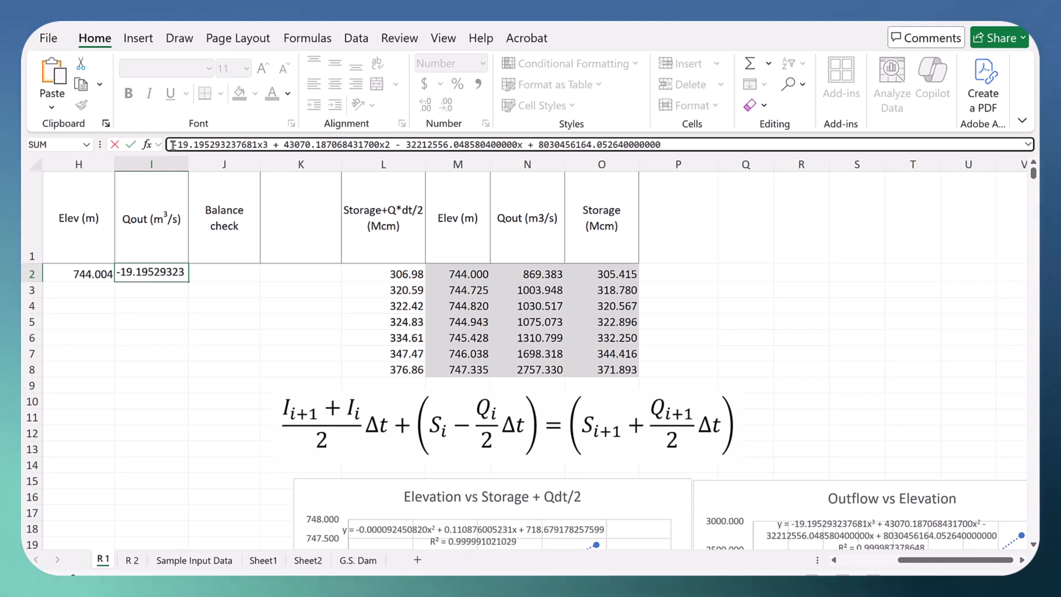
Step: Turn the pasted outflow equation in I2 into a formula, writing its cubic term as -19.195293237681*H2^3
click(175, 145)
text(=)
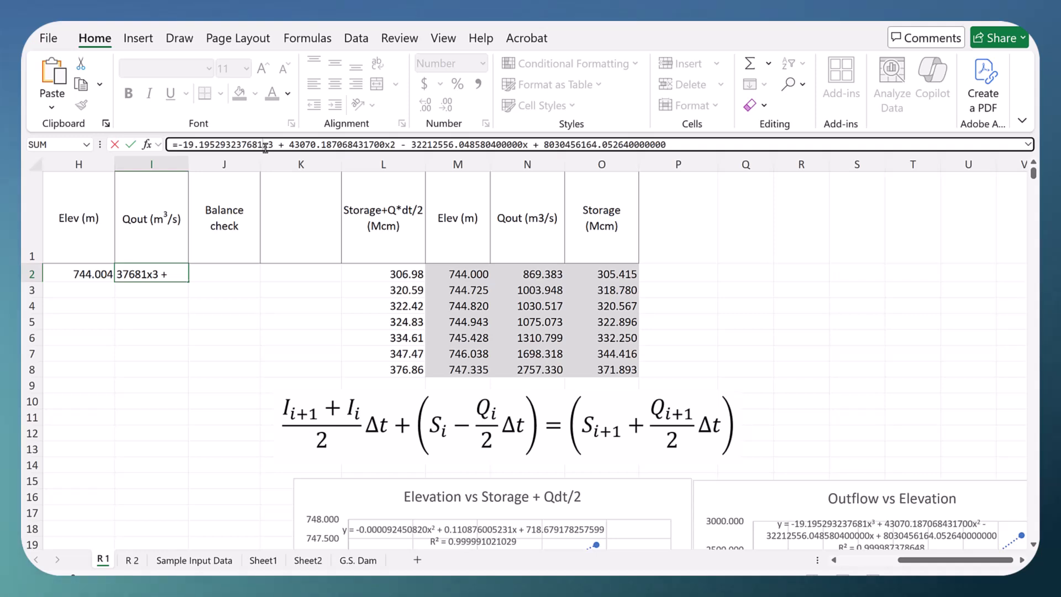
text(*)
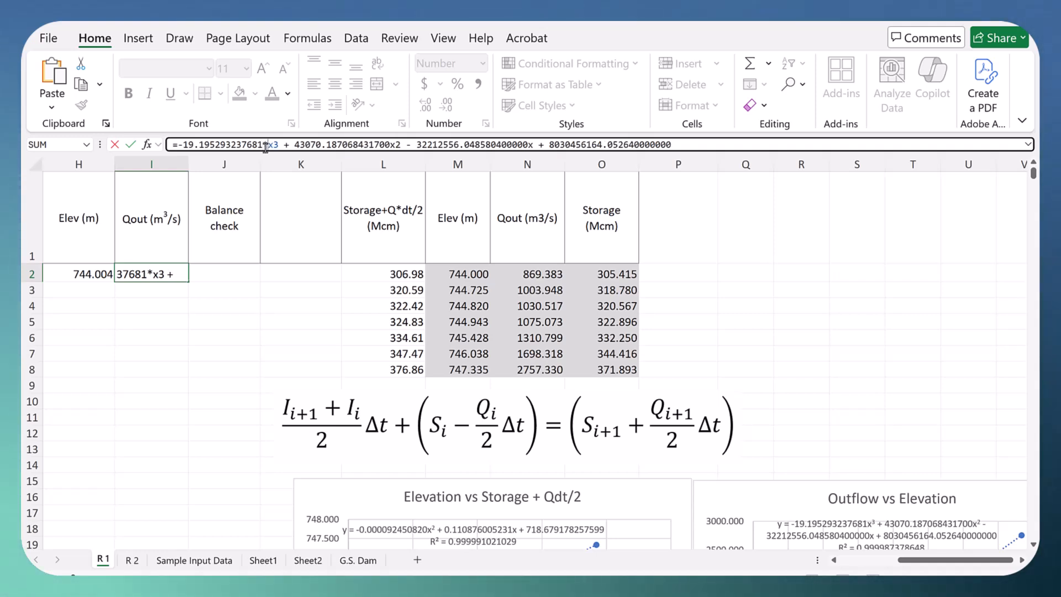
click(82, 273)
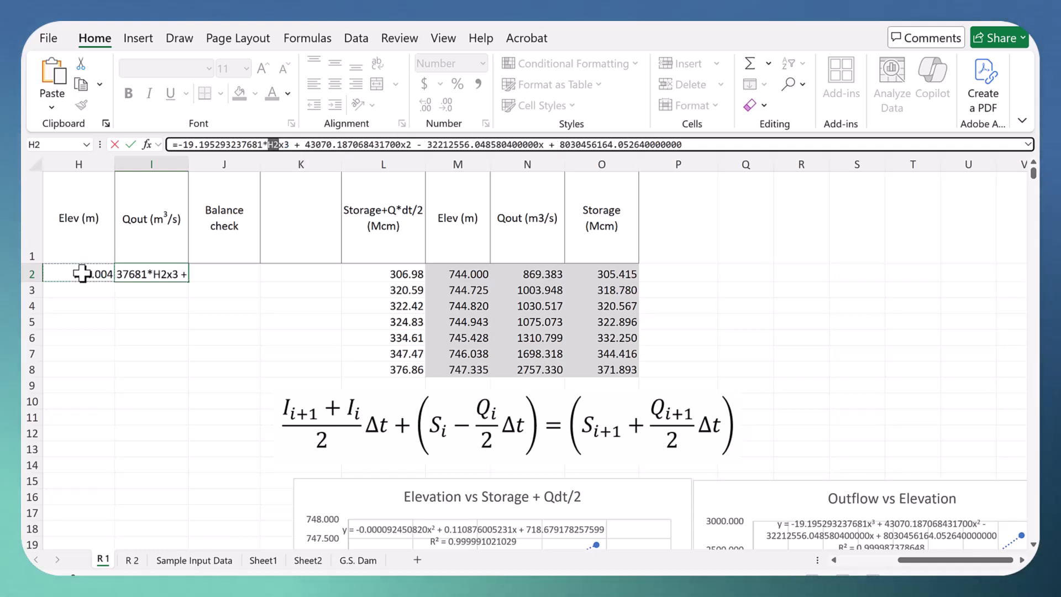
click(282, 146)
key(Delete)
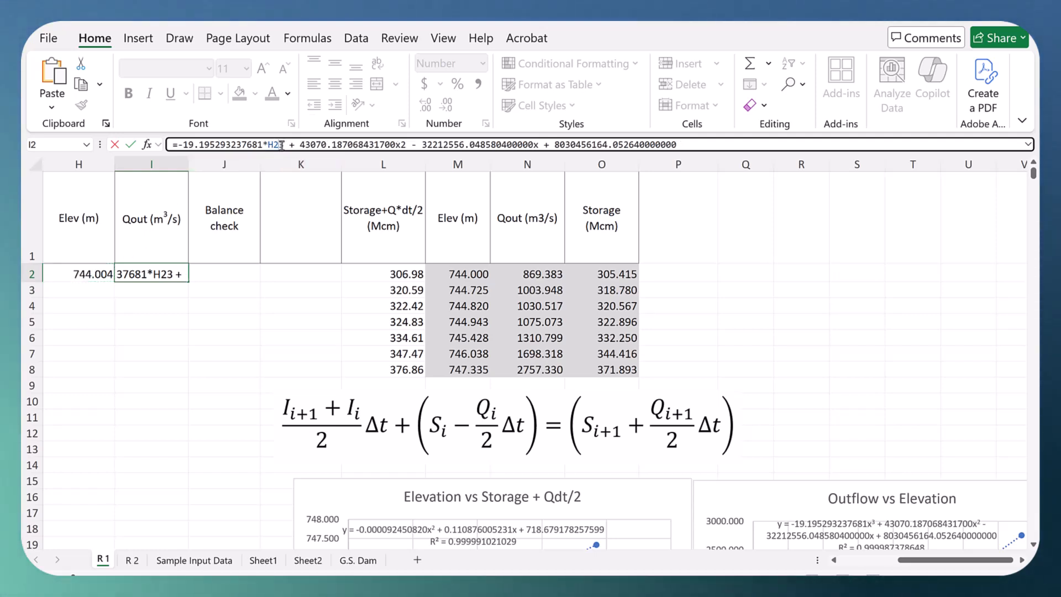
text(^3)
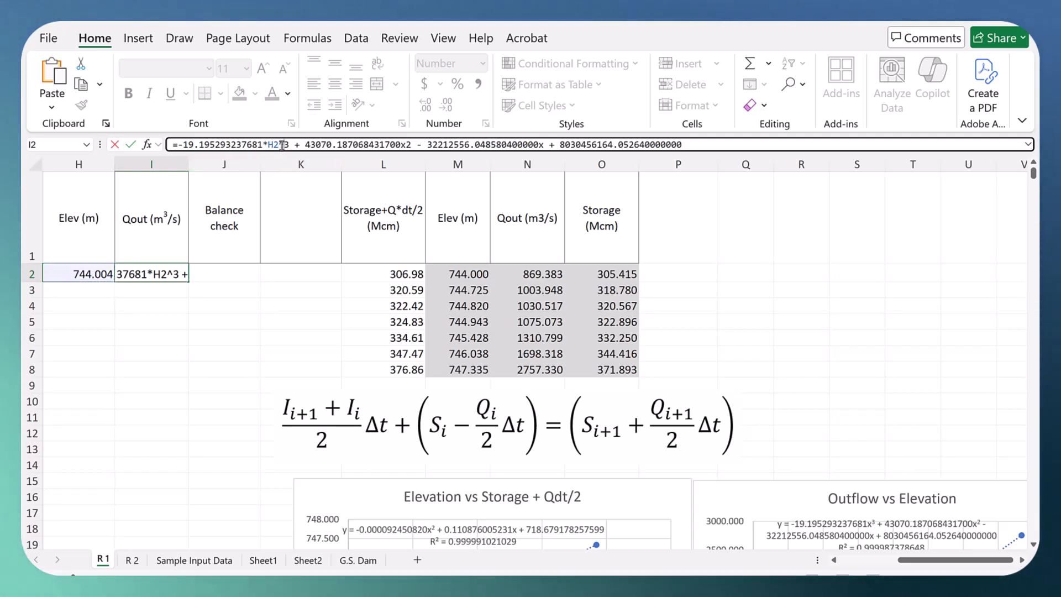
Step: Replace x with the elevation cell in the squared and linear terms of I2, giving *H2^2 and *H2, and enter the formula
click(405, 145)
key(BackSpace)
text(*H2^)
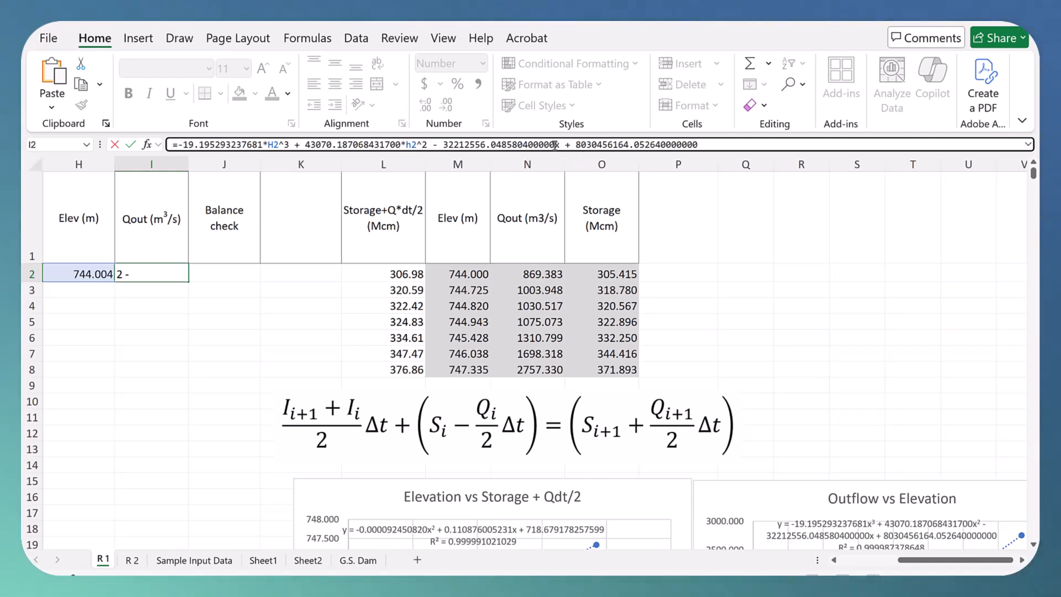
key(Delete)
text(h2)
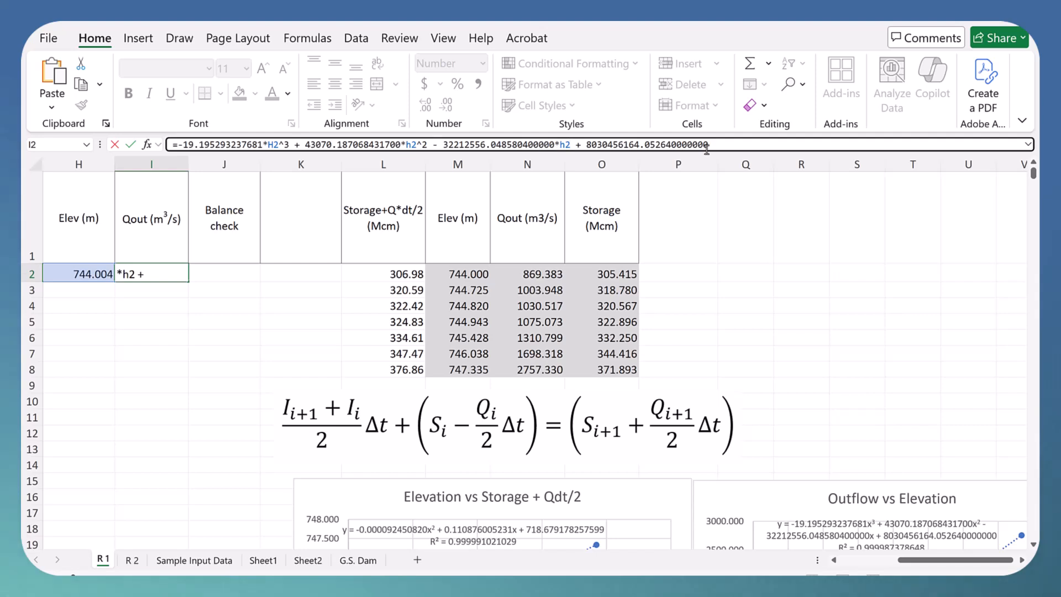
click(759, 145)
key(Return)
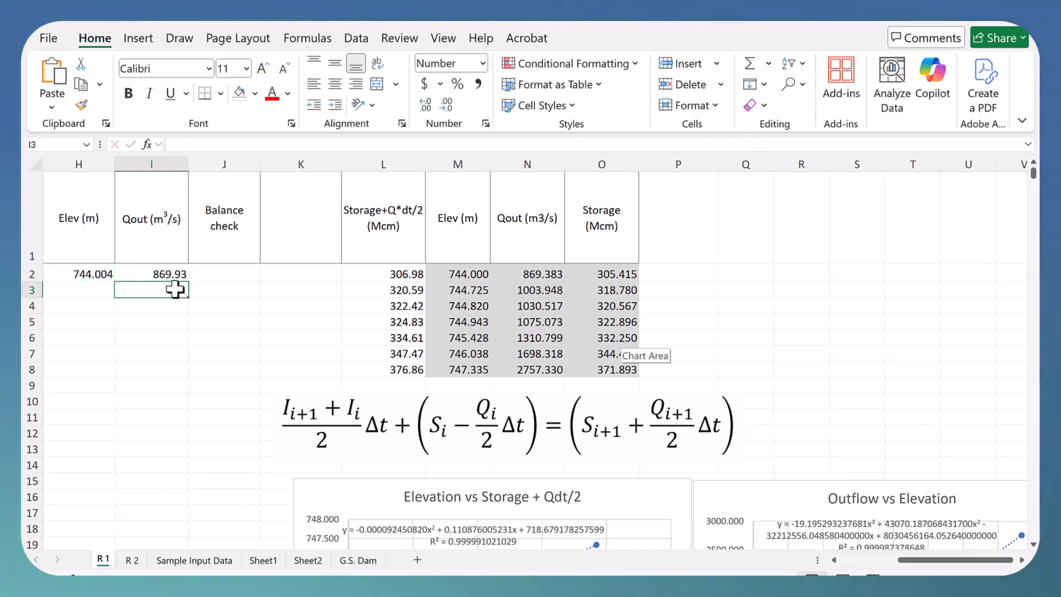
Step: Compare the calculated outflow in I2 with the first tabulated Qout value in N2
click(834, 559)
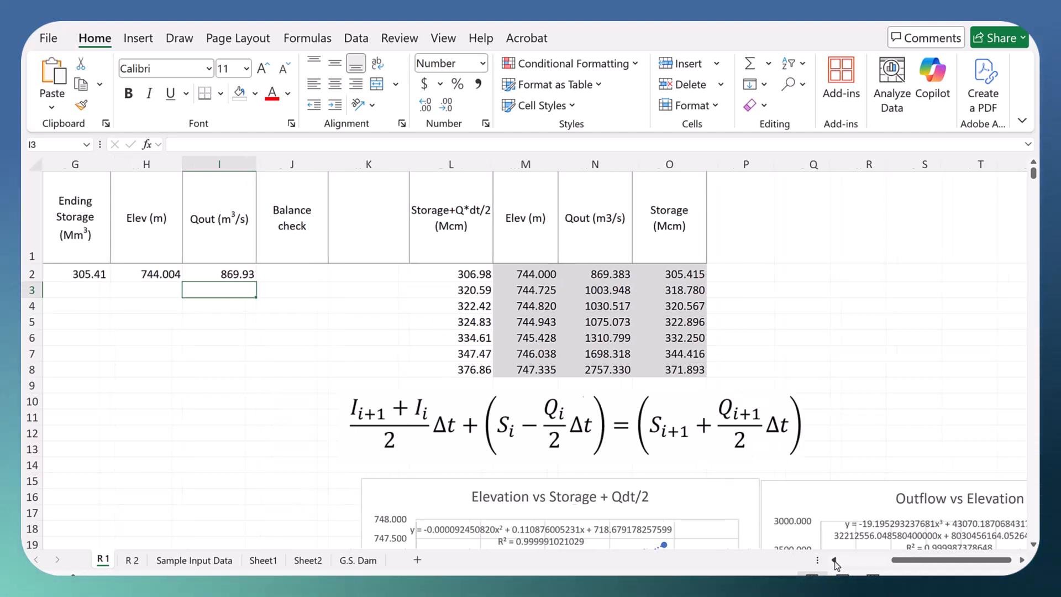
click(834, 560)
click(834, 560)
click(834, 560)
click(834, 559)
click(834, 560)
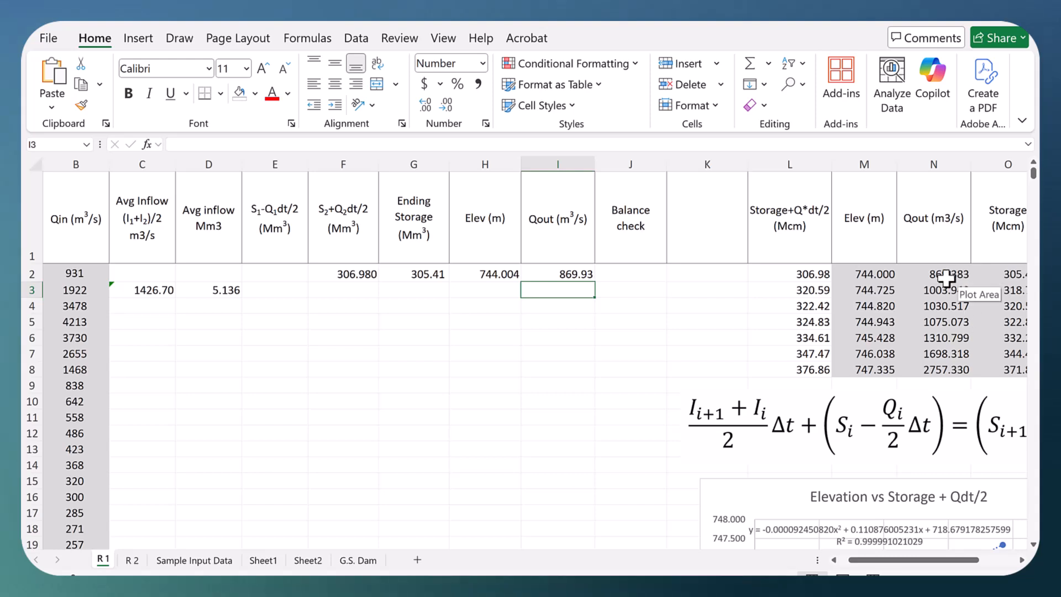
key(Up)
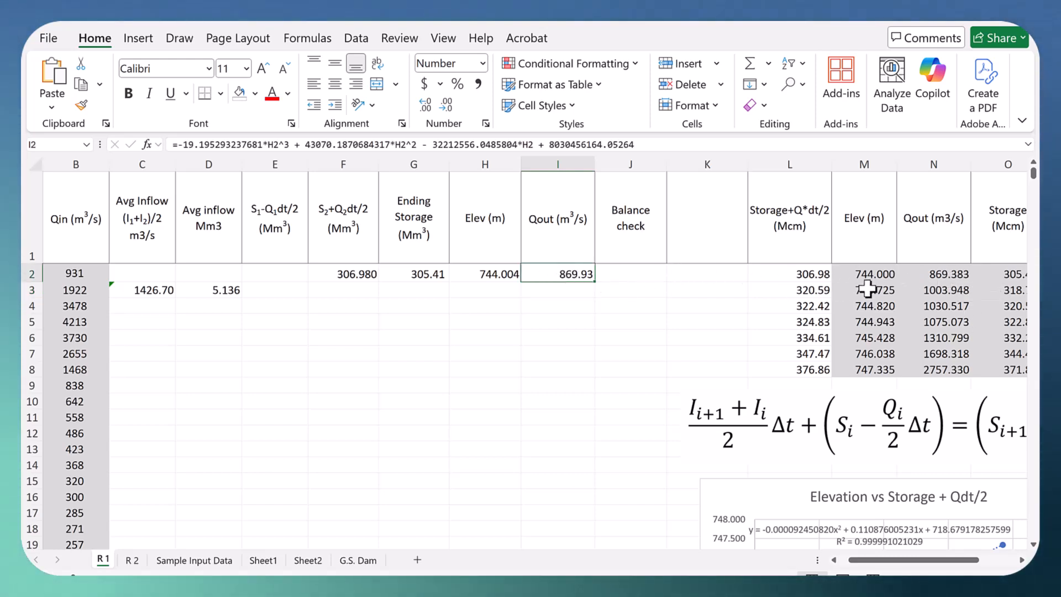
click(934, 274)
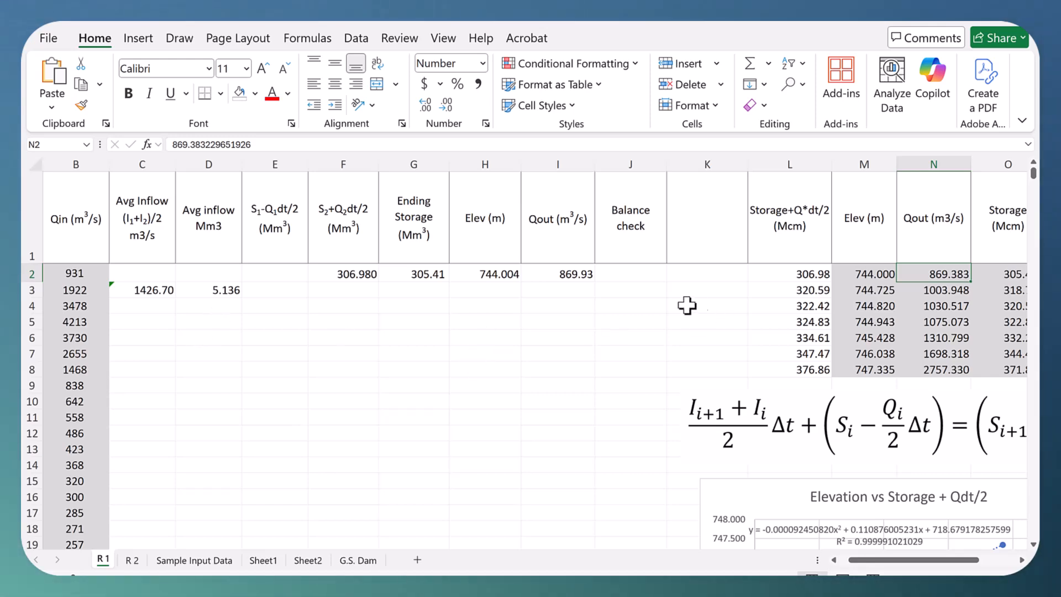
Step: Begin the S1-Q1dt/2 formula in E3 as =F2-I2*(, subtracting the initial Qout from the initial S2+Q2dt/2
click(271, 290)
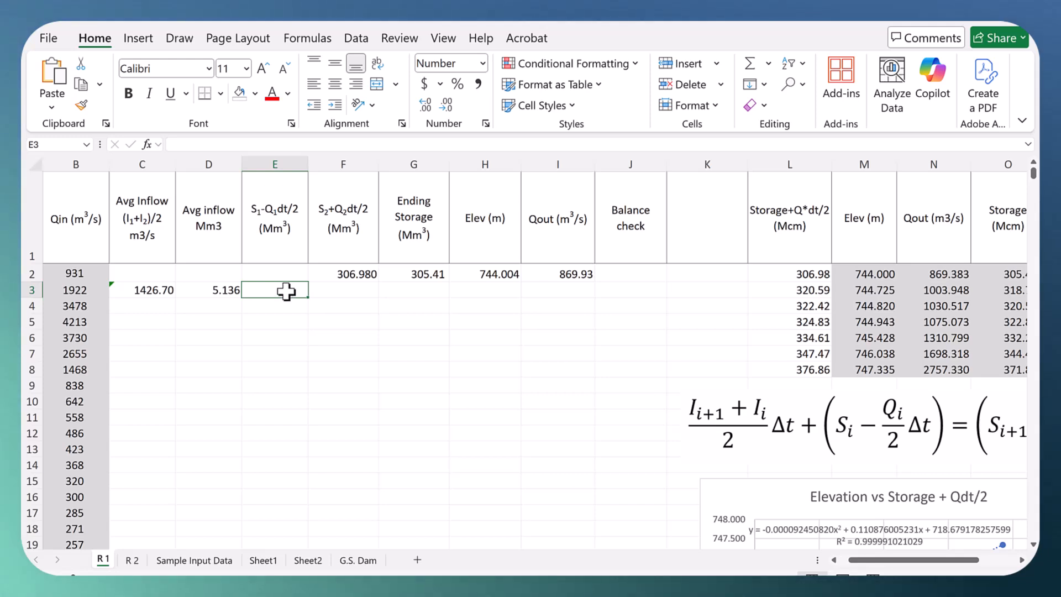
text(=)
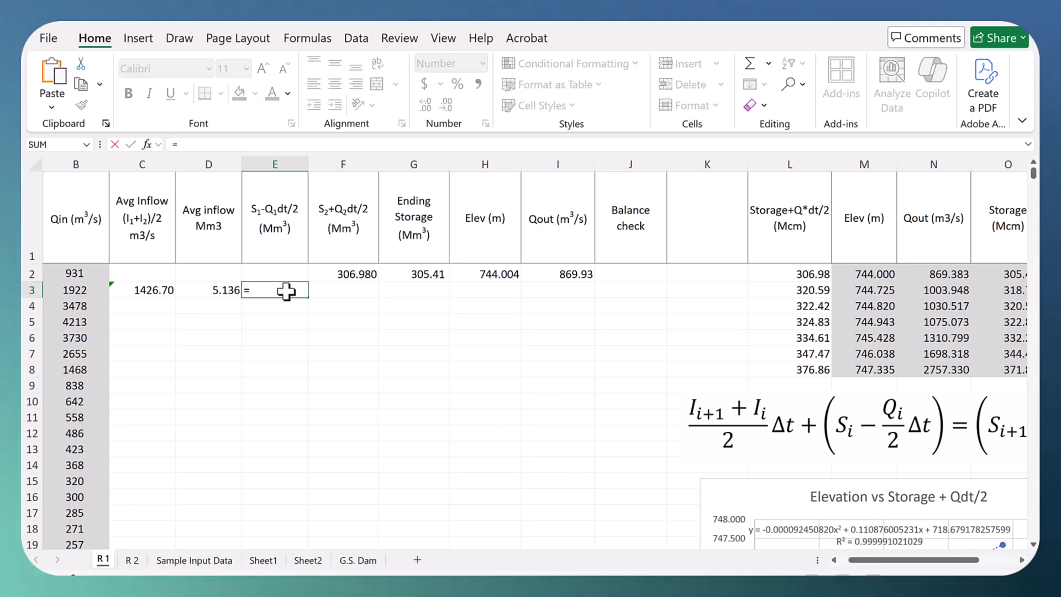
click(354, 272)
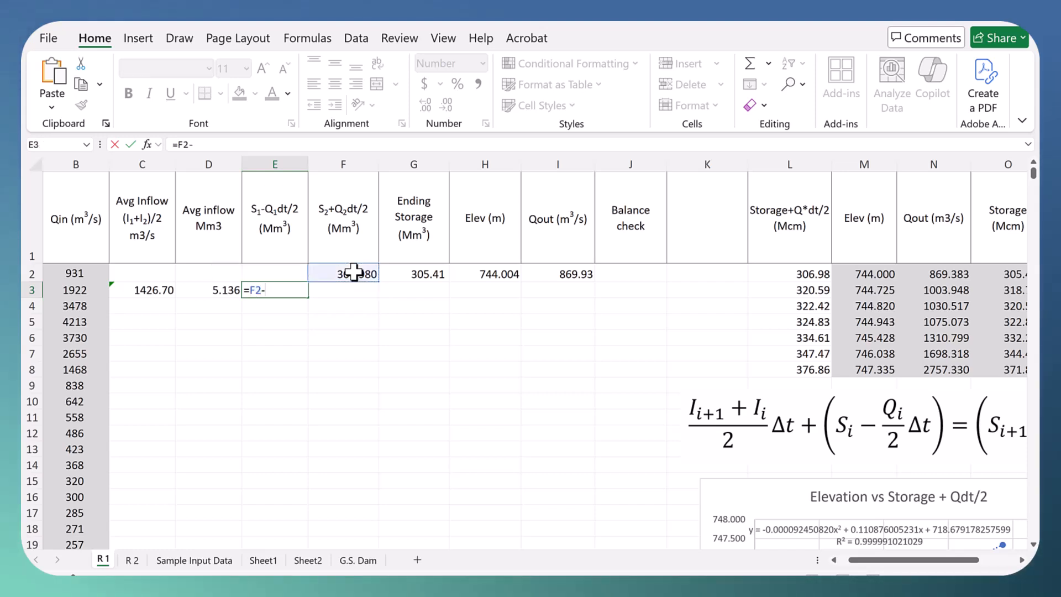
text(-)
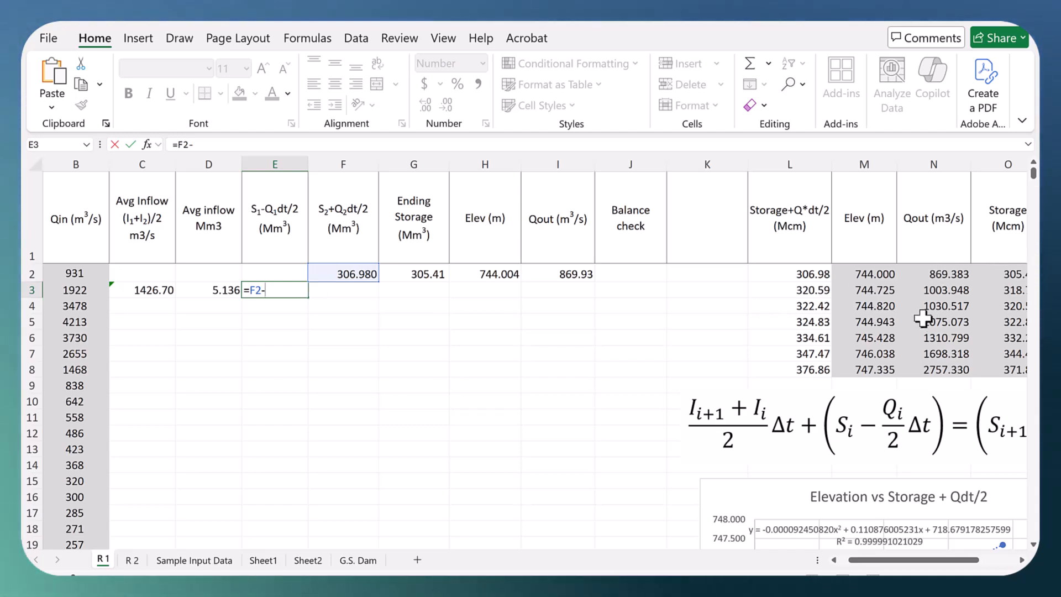
click(567, 274)
text(*)
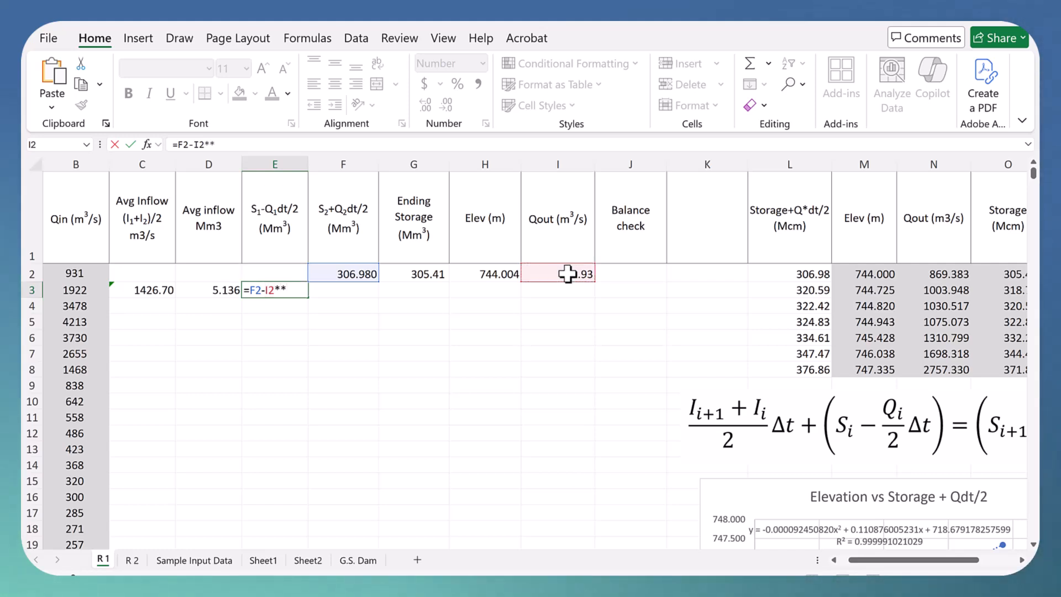
text(()
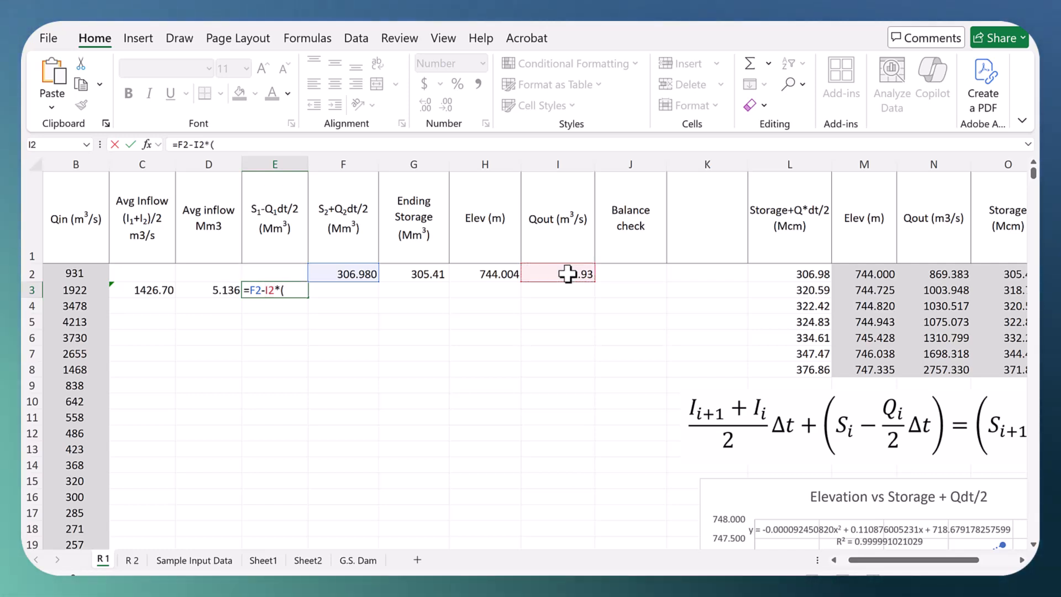
Step: Complete the E3 formula with the time step converted to million cubic metres, (A3-A2)*3600/1000000, and enter it
click(834, 560)
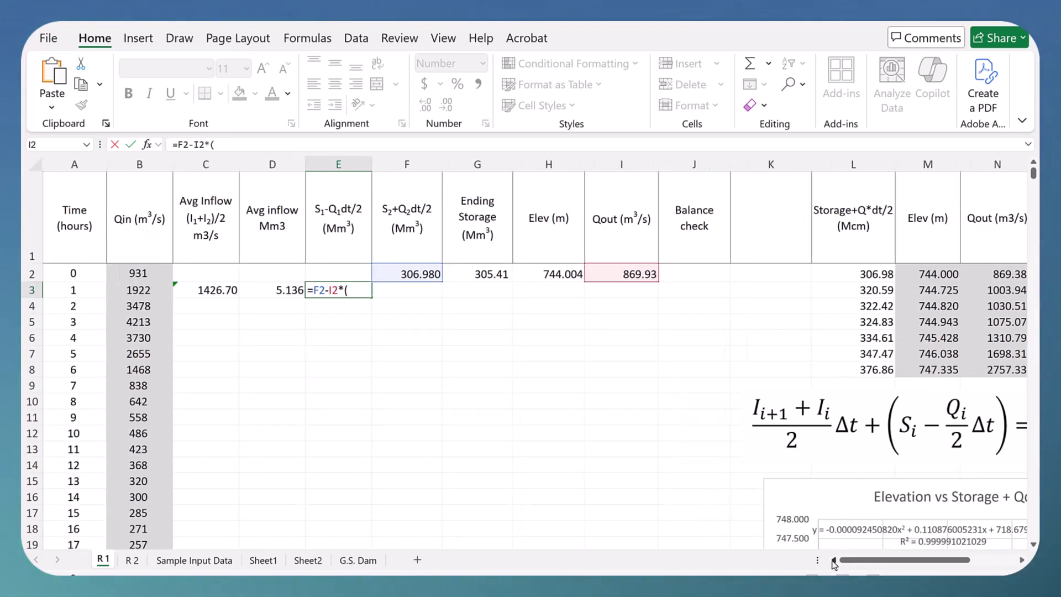
click(80, 291)
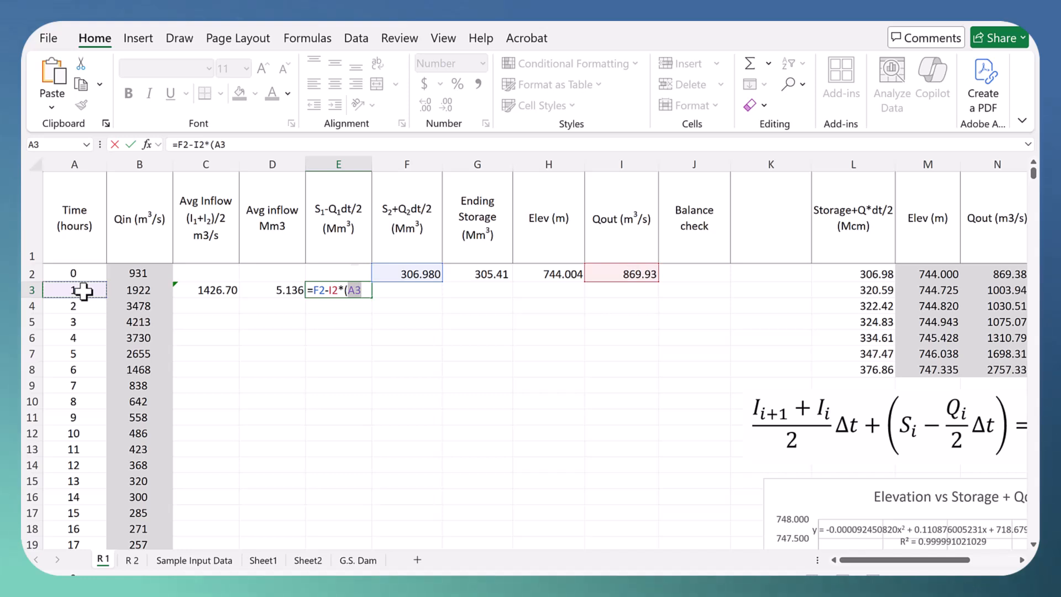
text(-)
click(67, 270)
text()*)
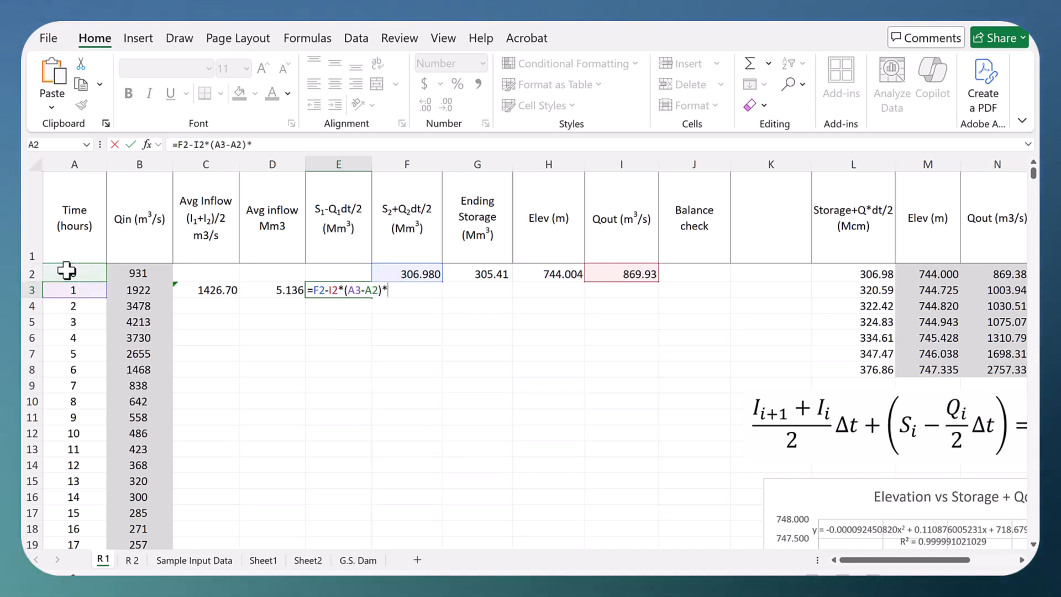
text(3)
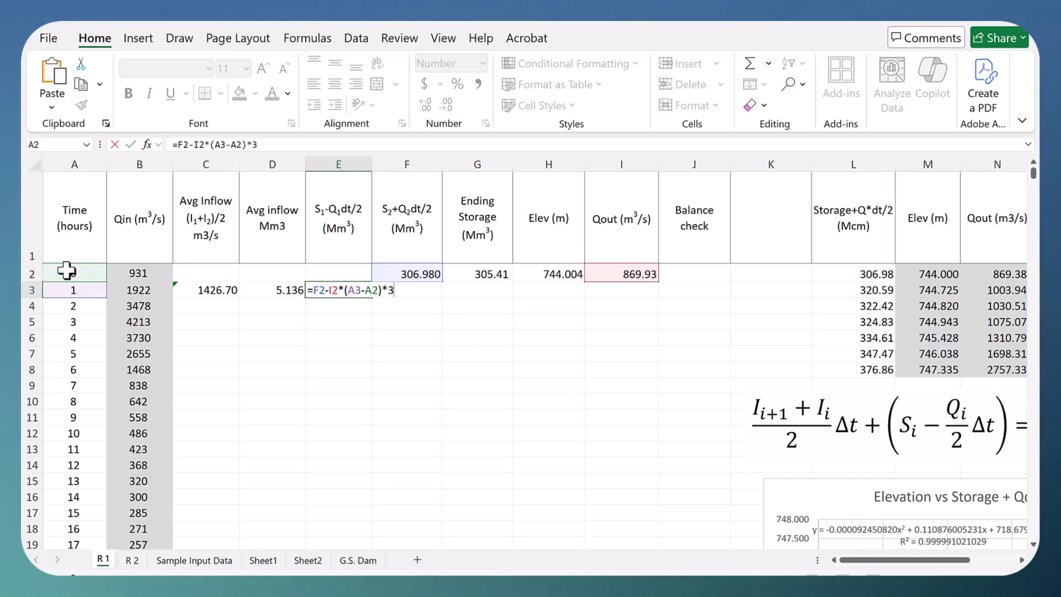
text(600)
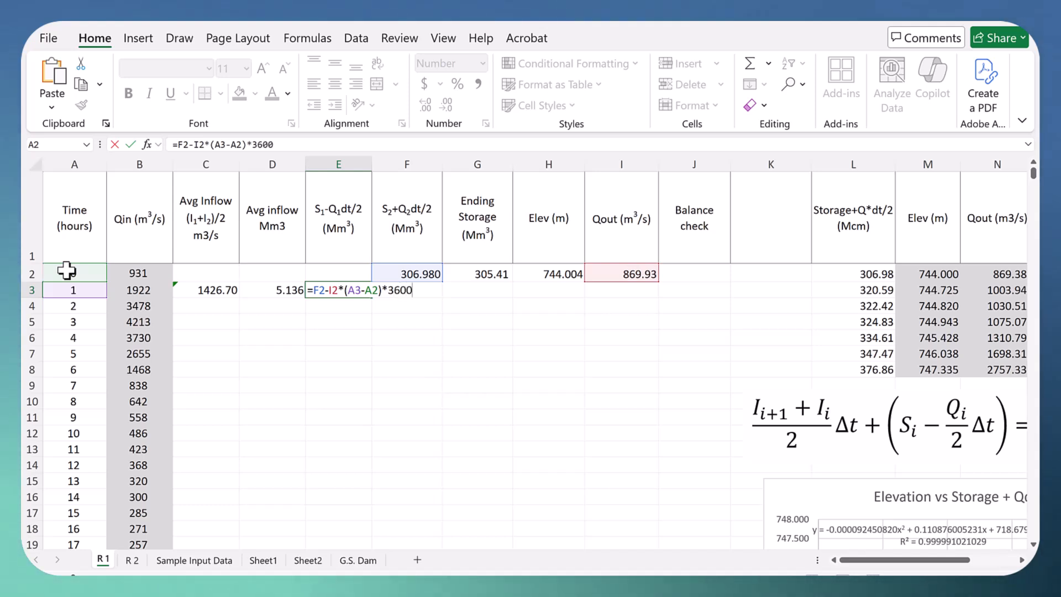
text(/1000000)
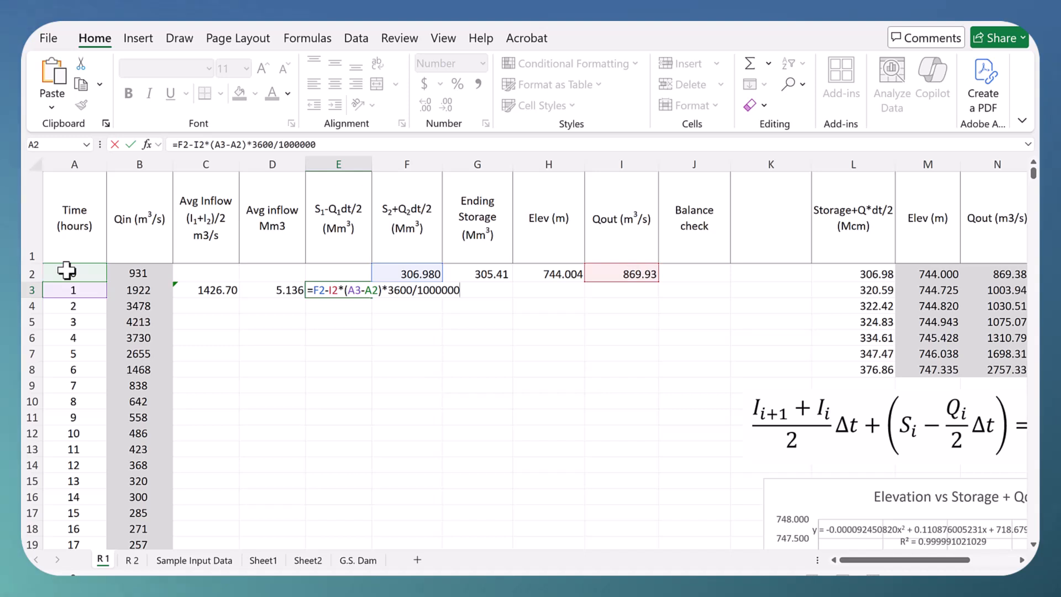
key(Return)
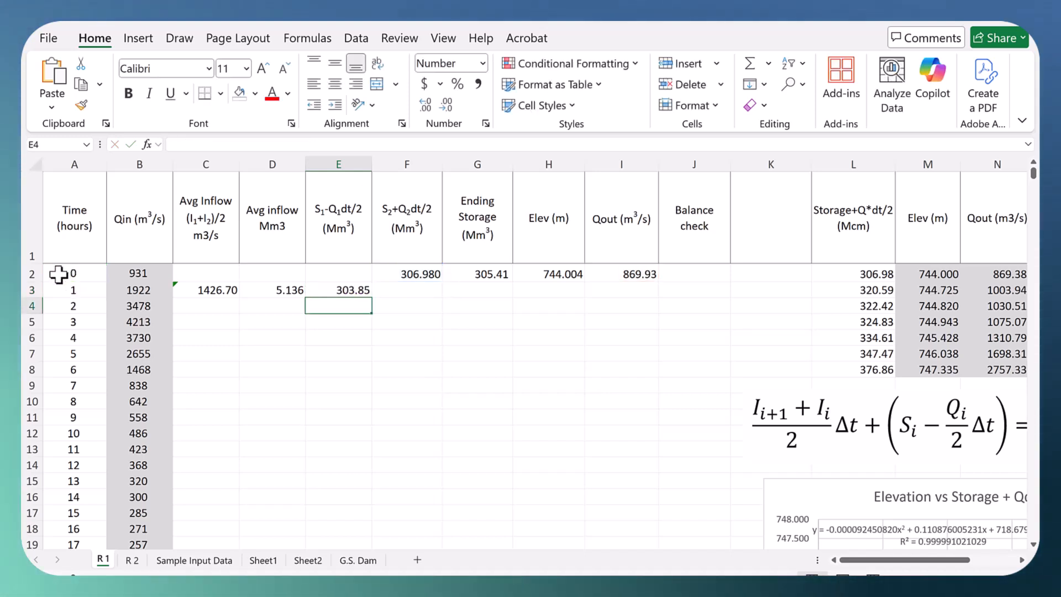
click(340, 293)
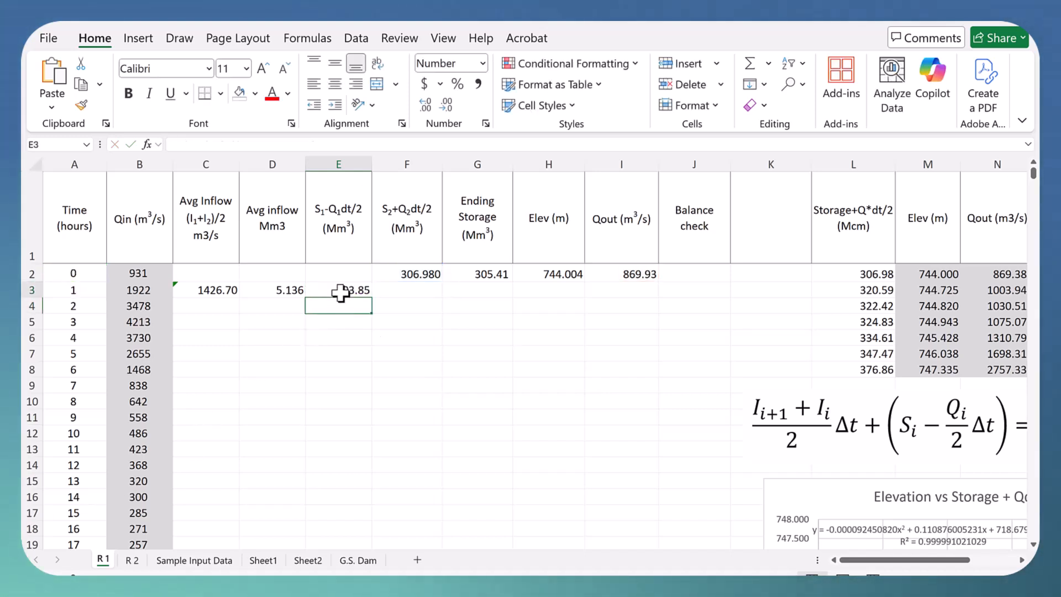
Step: Enter =D3+E3 in F3 to compute S2+Q2dt/2 from the average inflow volume and S1-Q1dt/2, following the routing equation
click(758, 405)
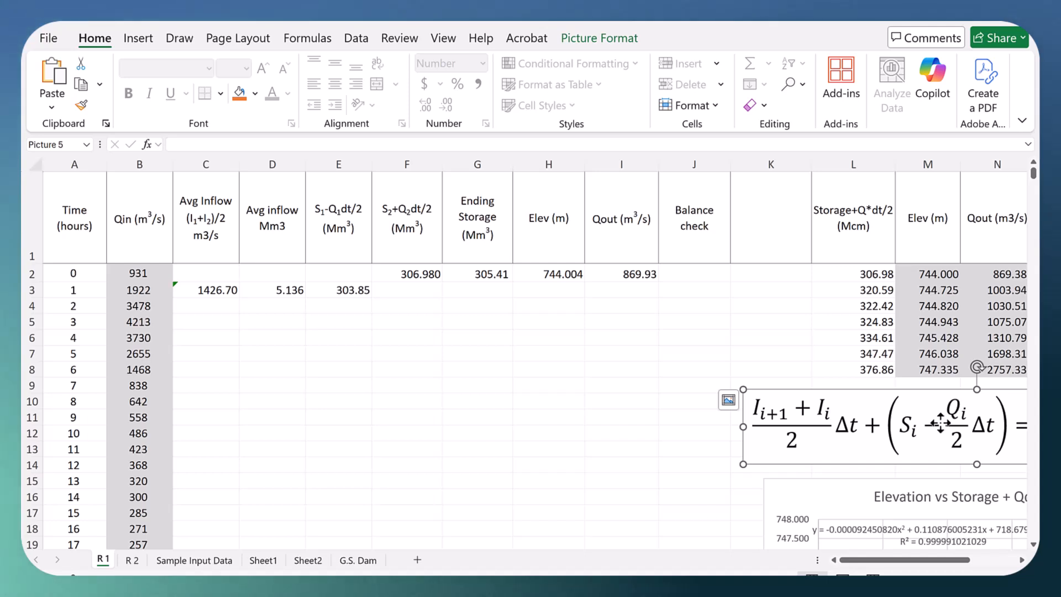
click(1021, 560)
click(1021, 559)
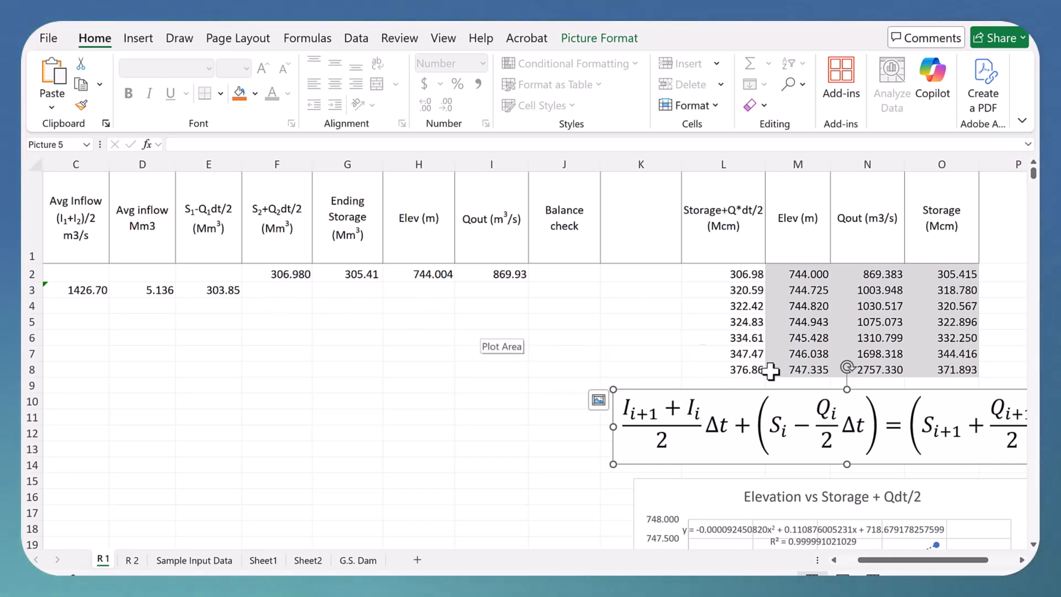
click(285, 292)
text(=)
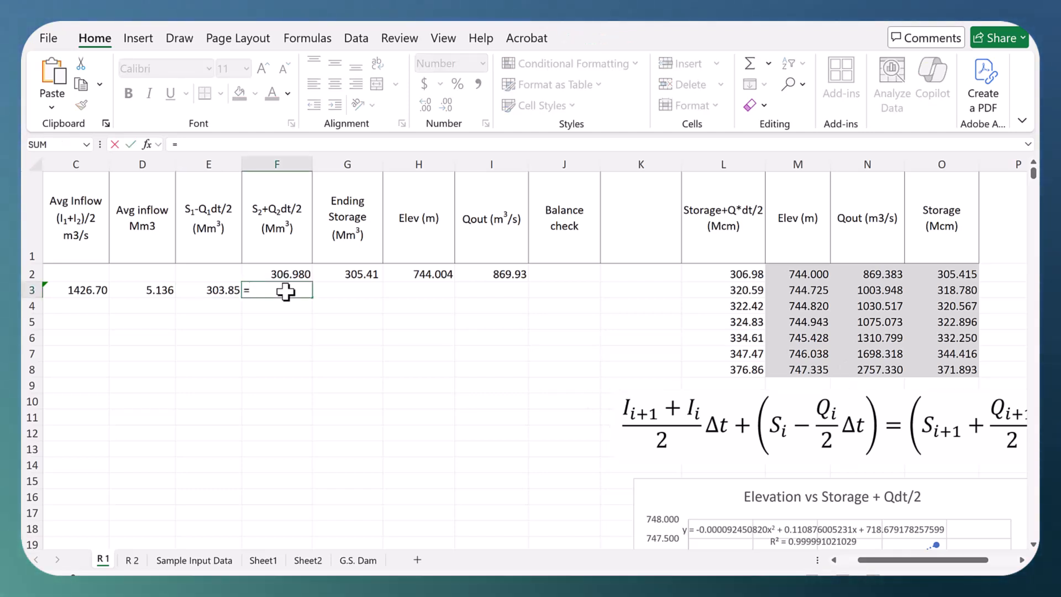
click(146, 291)
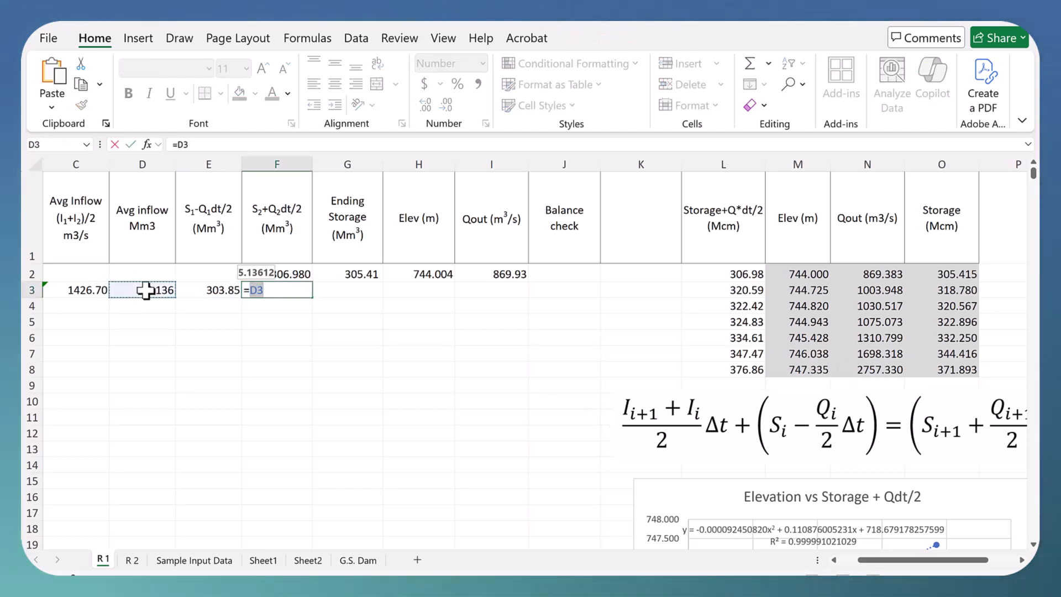
text(+)
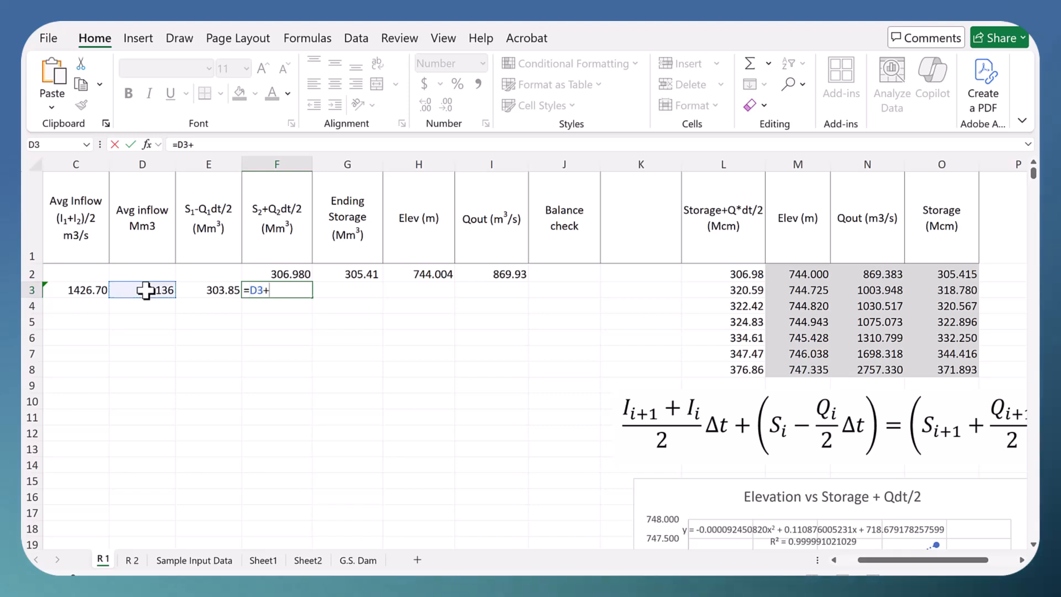
click(218, 289)
key(Return)
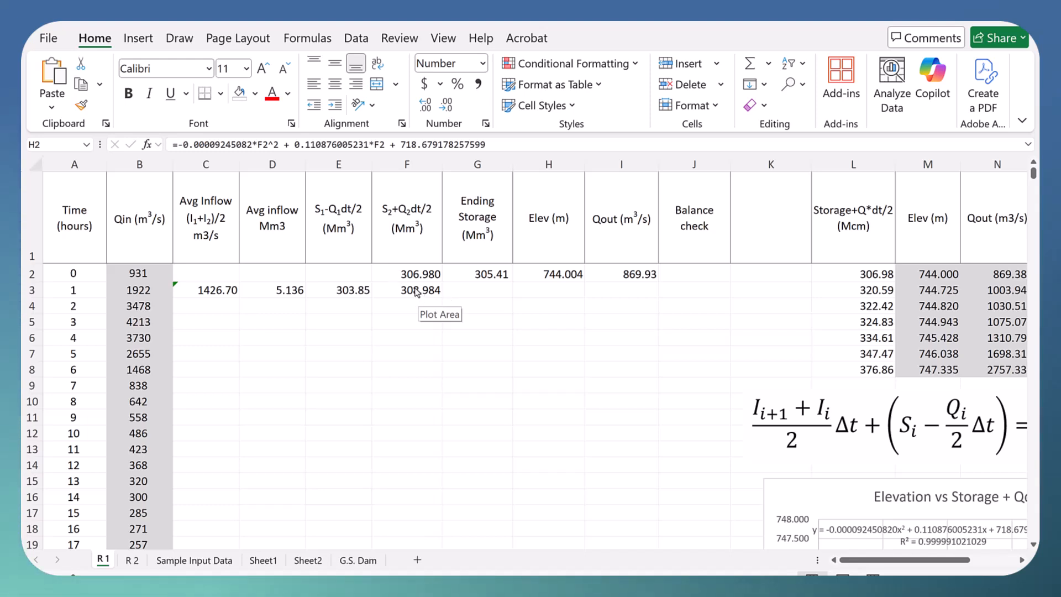
Step: Fill the elevation formula from H2 into H3 and the Qout formula from I2 into I3
click(413, 288)
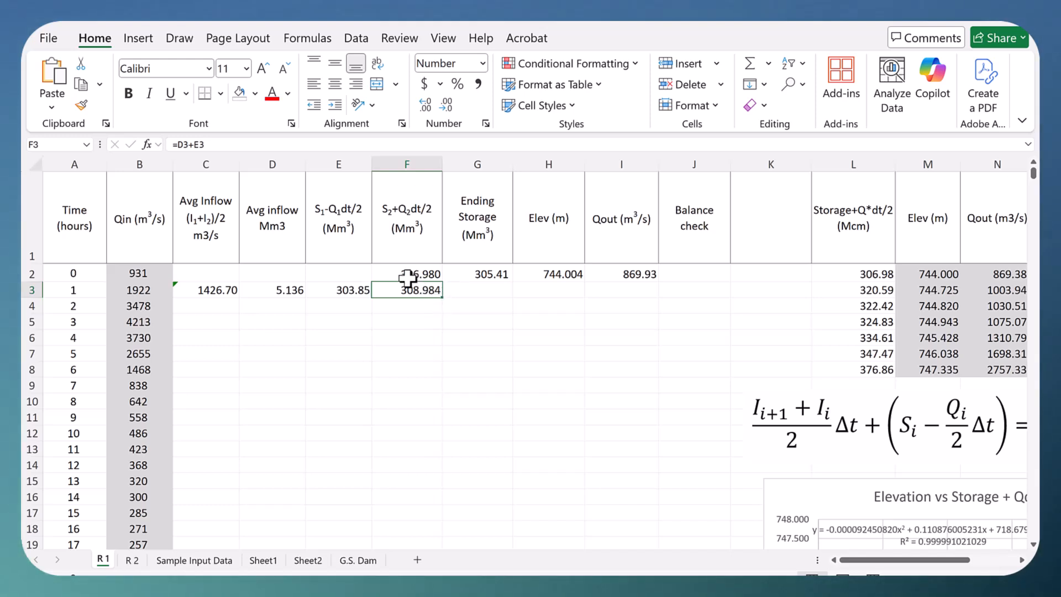
click(534, 273)
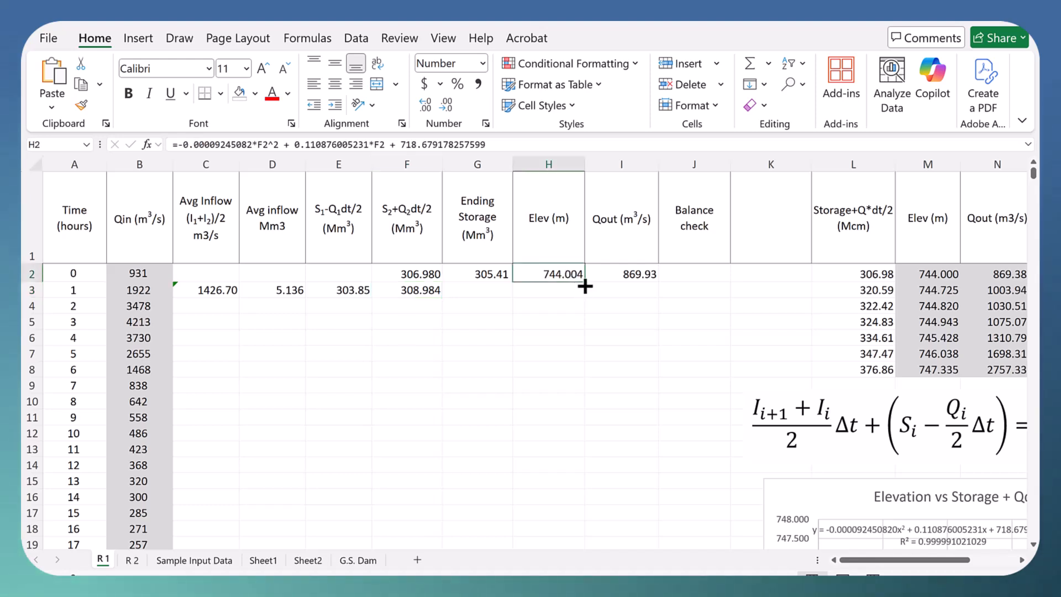
drag(584, 282, 580, 292)
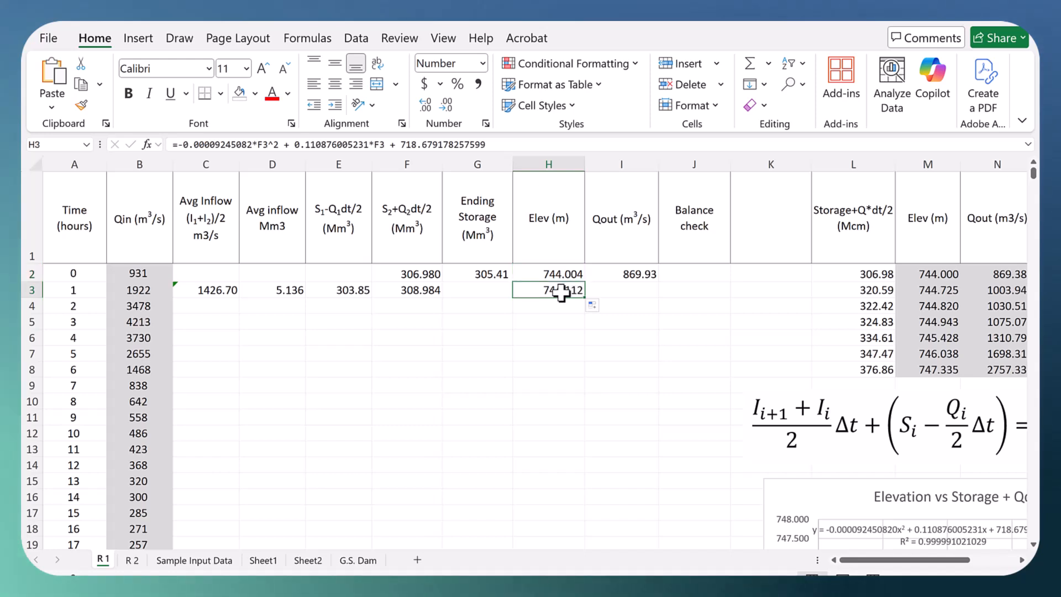
click(418, 289)
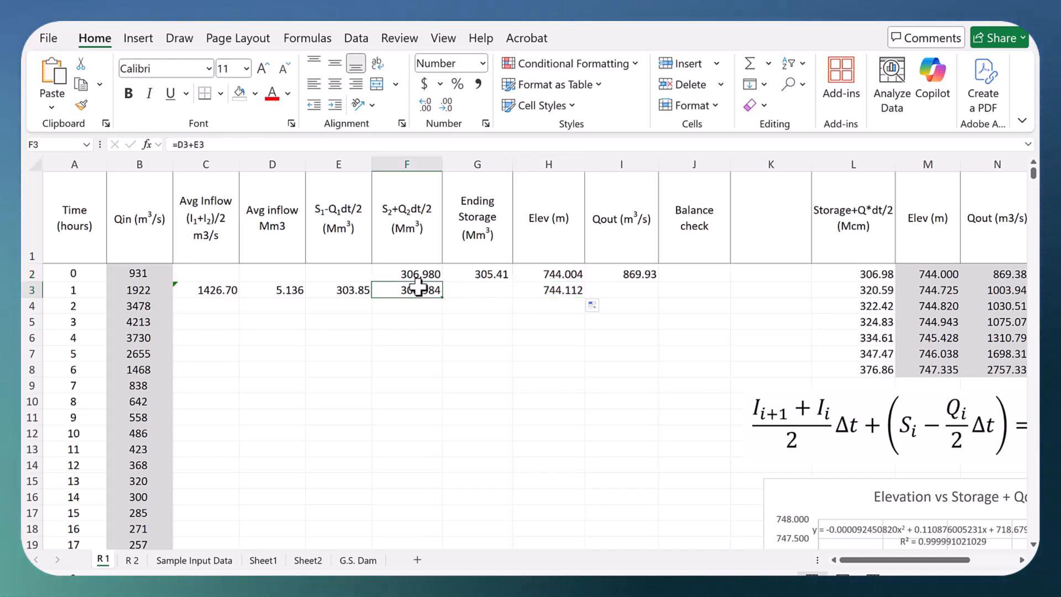
click(563, 290)
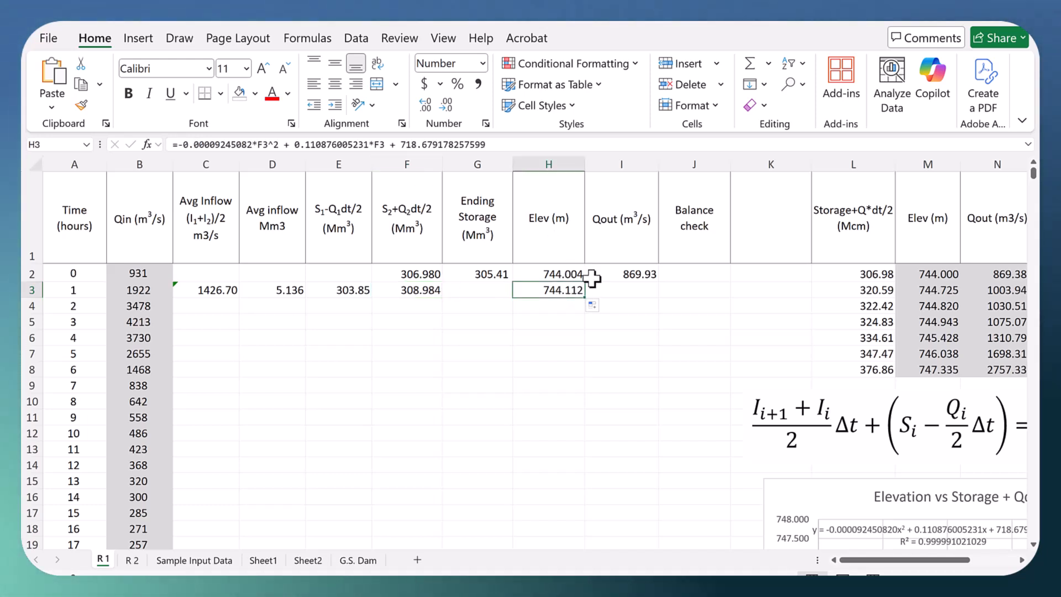
click(634, 276)
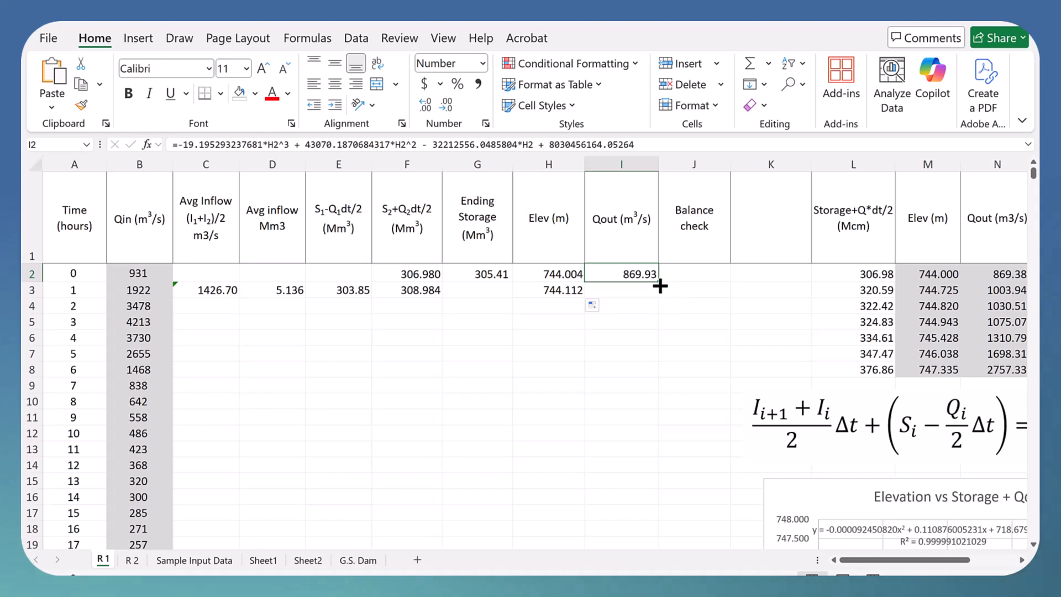
drag(660, 285, 661, 294)
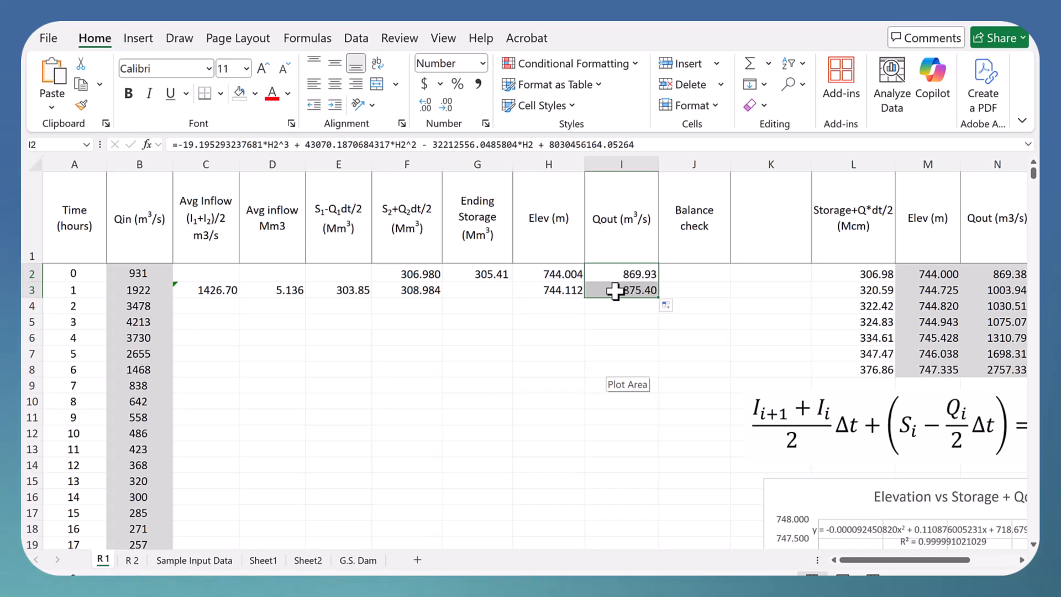
Step: Enter =F3-I3/2*(A3-A2)*3600/1000000 in G3 to compute the ending storage from S2+Q2dt/2 and Qout
click(479, 288)
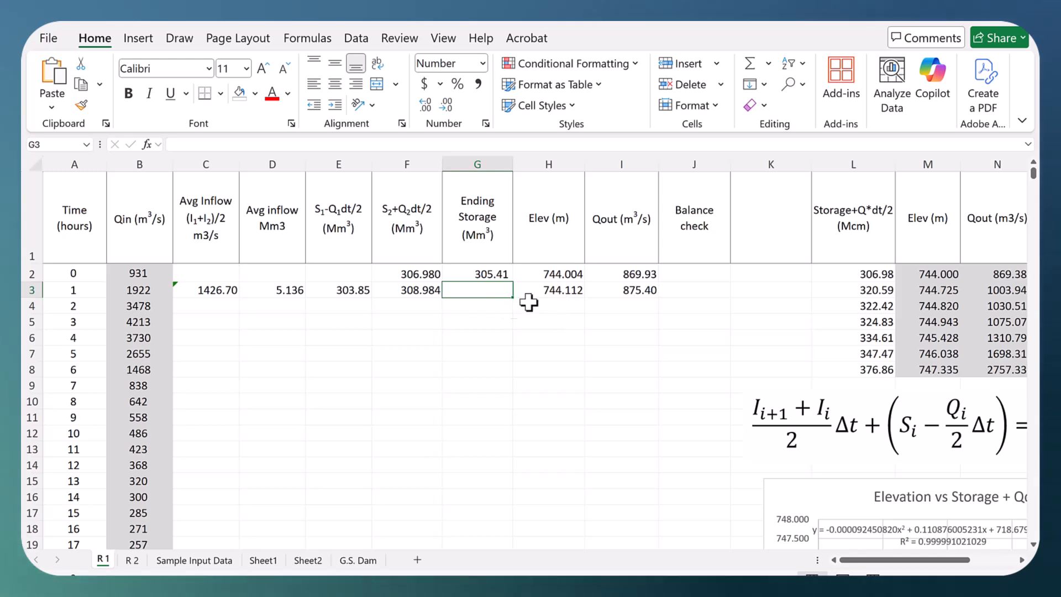
click(417, 289)
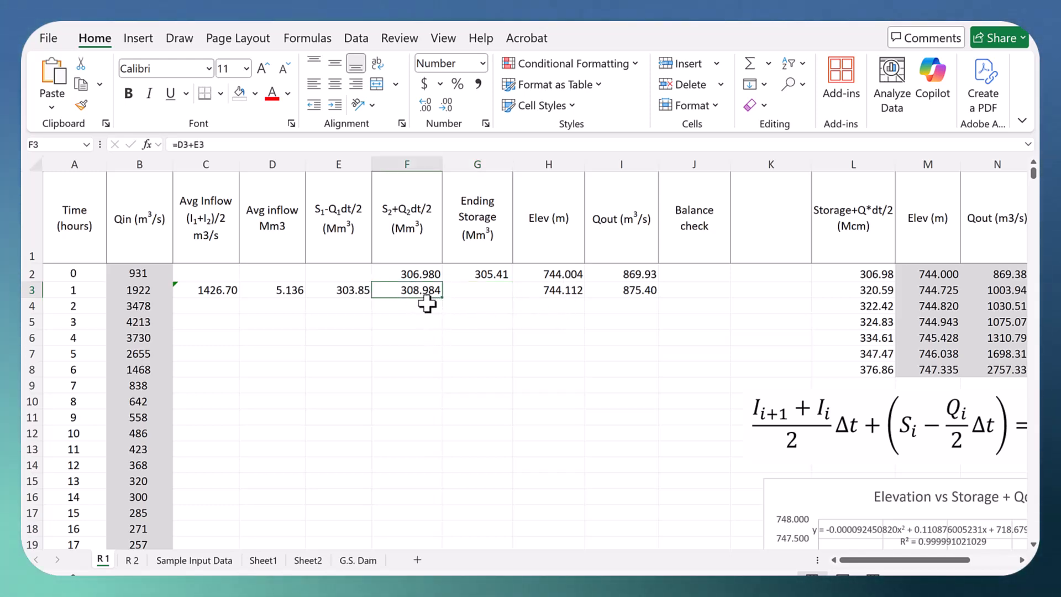
click(629, 289)
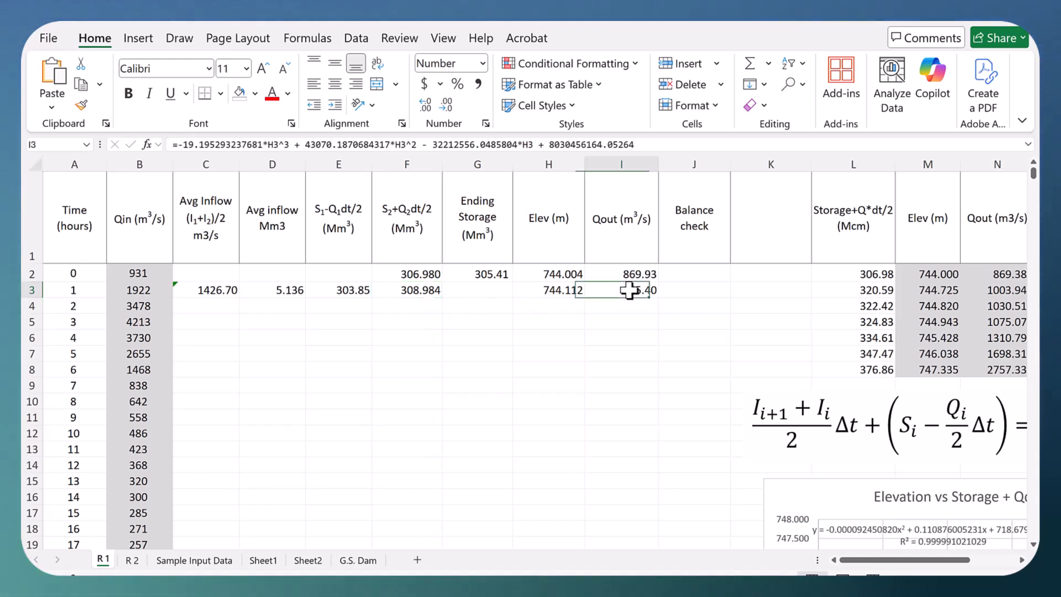
click(415, 291)
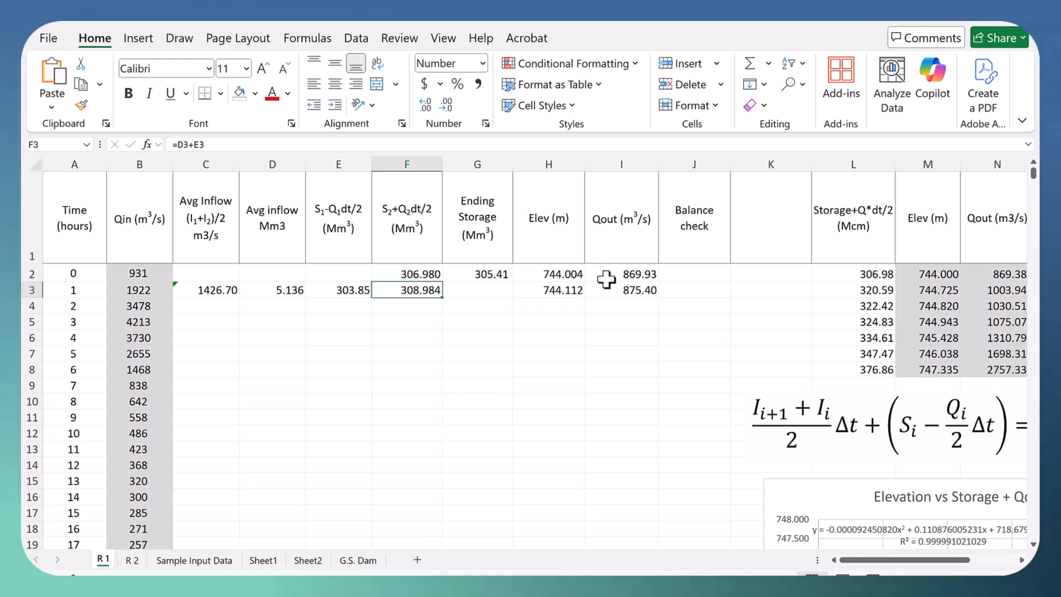
click(390, 209)
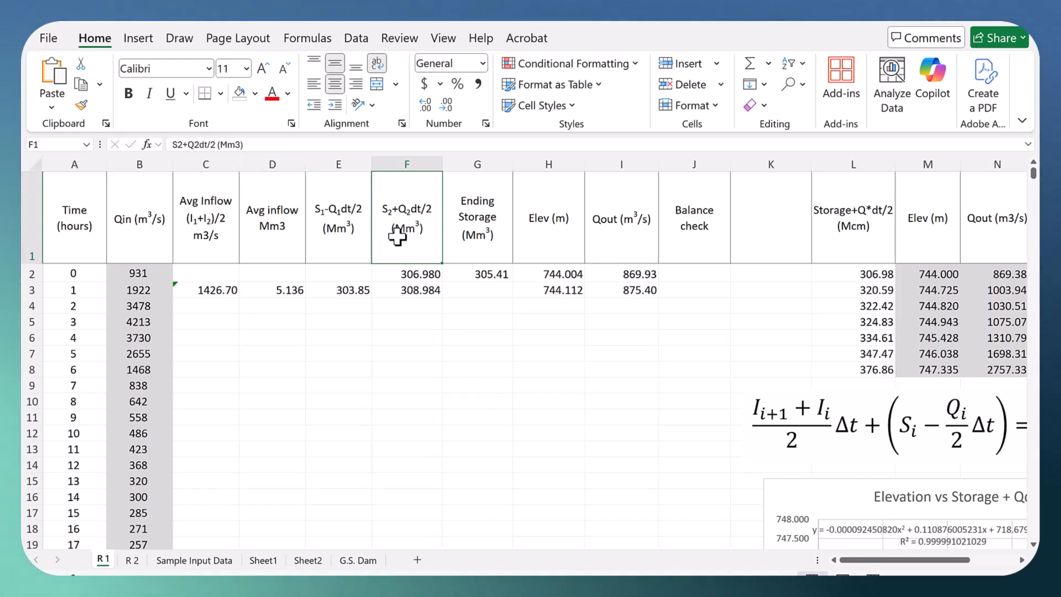
click(474, 290)
text(=)
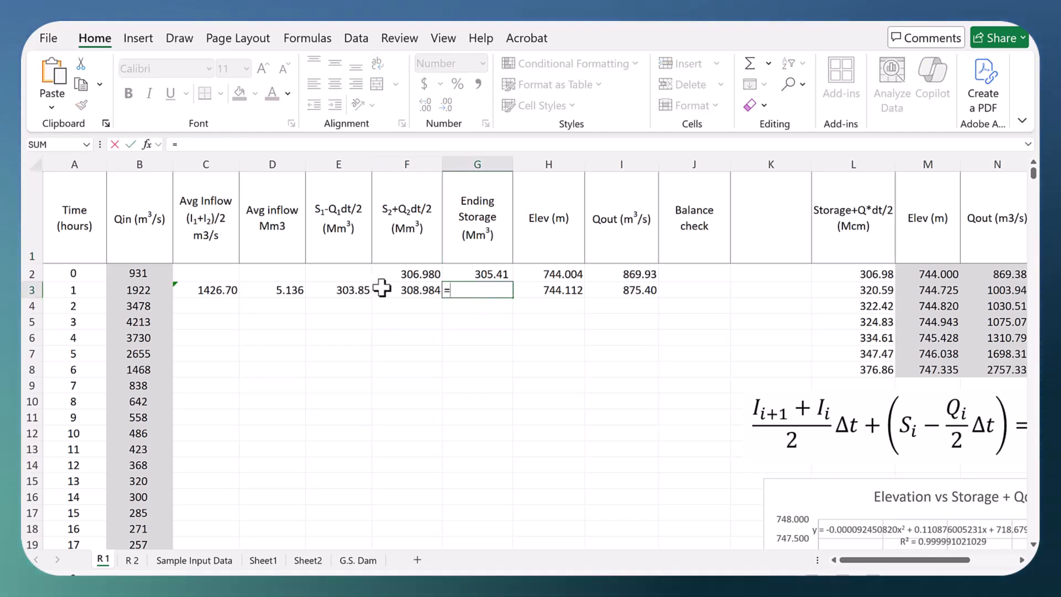
click(391, 290)
text(-)
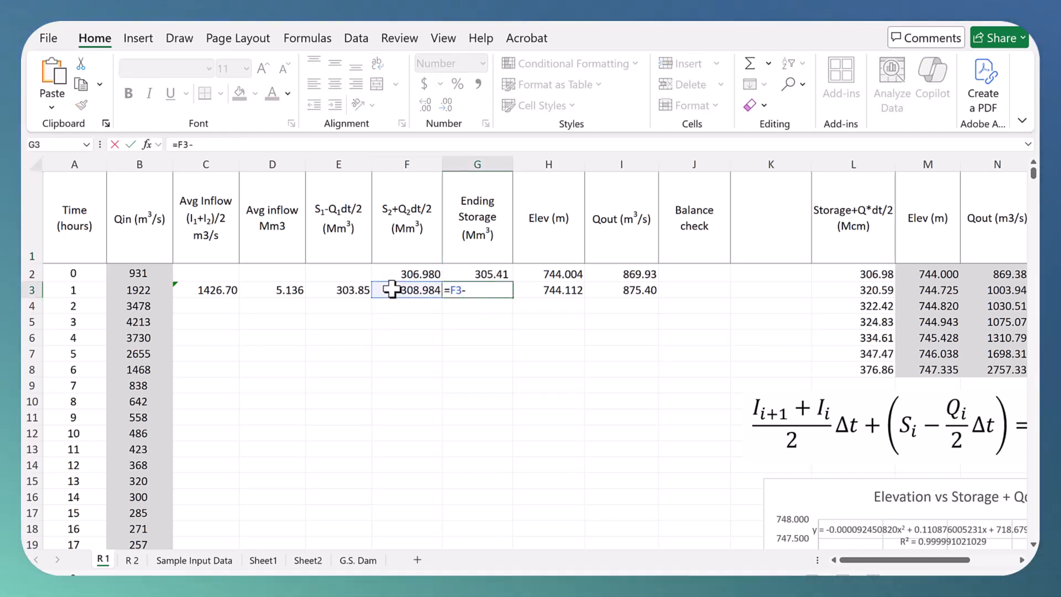
click(614, 287)
text(/2)
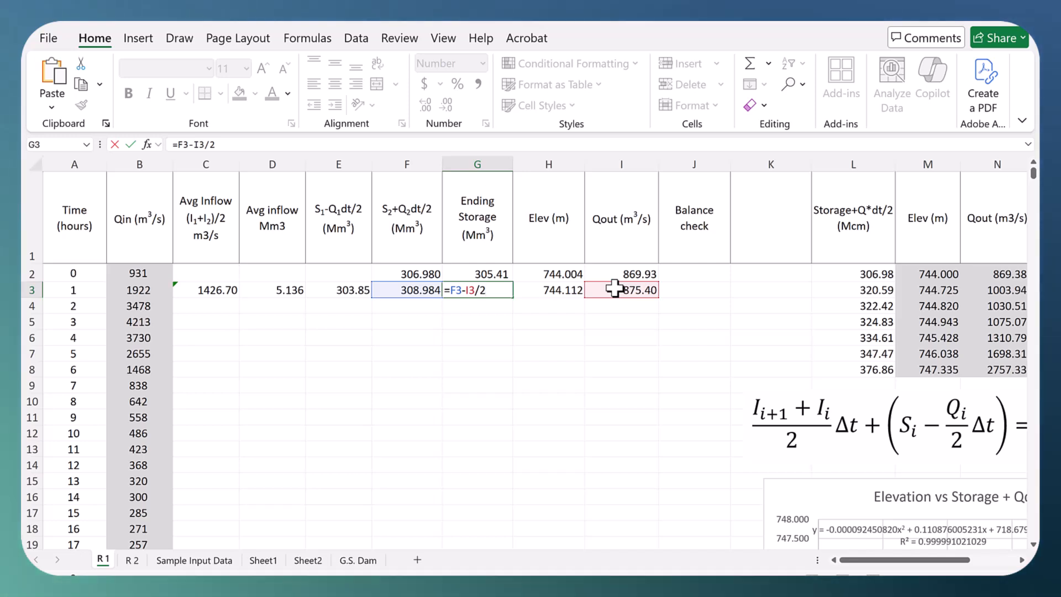
text(*)
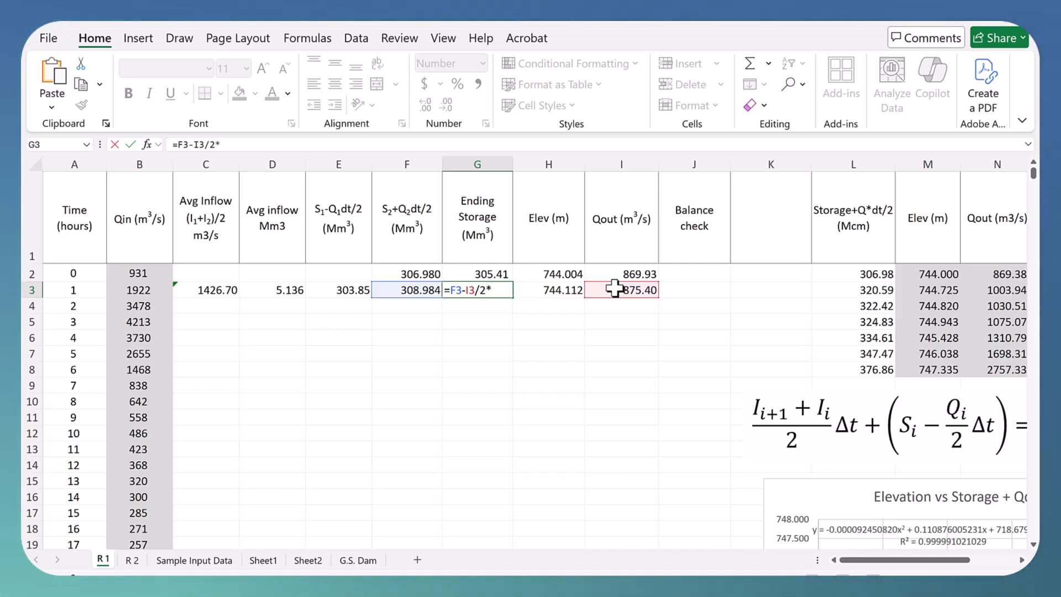
text((a3-a2)*3600/1000)
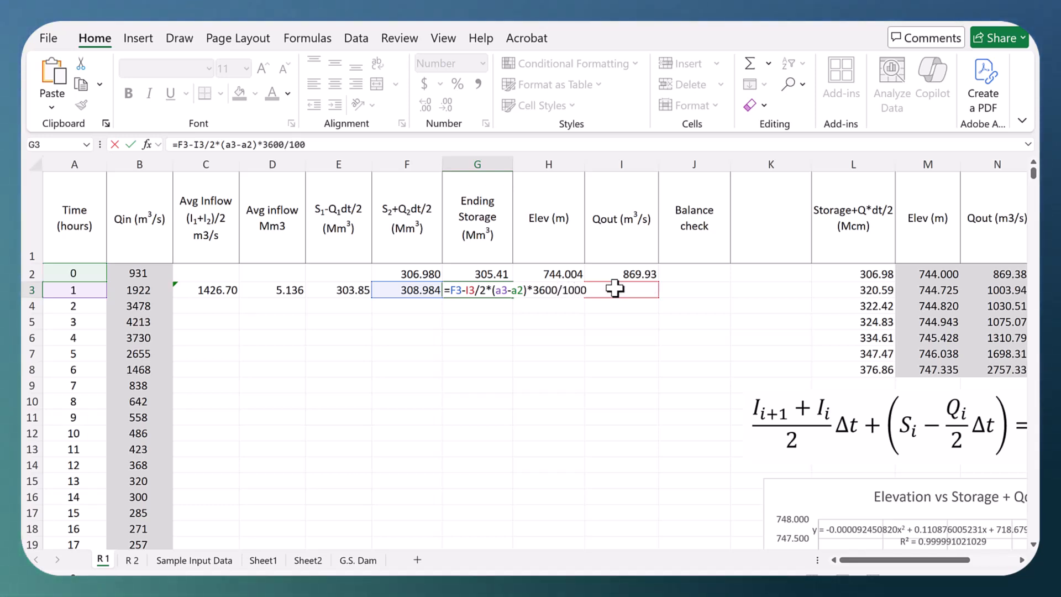
text(000)
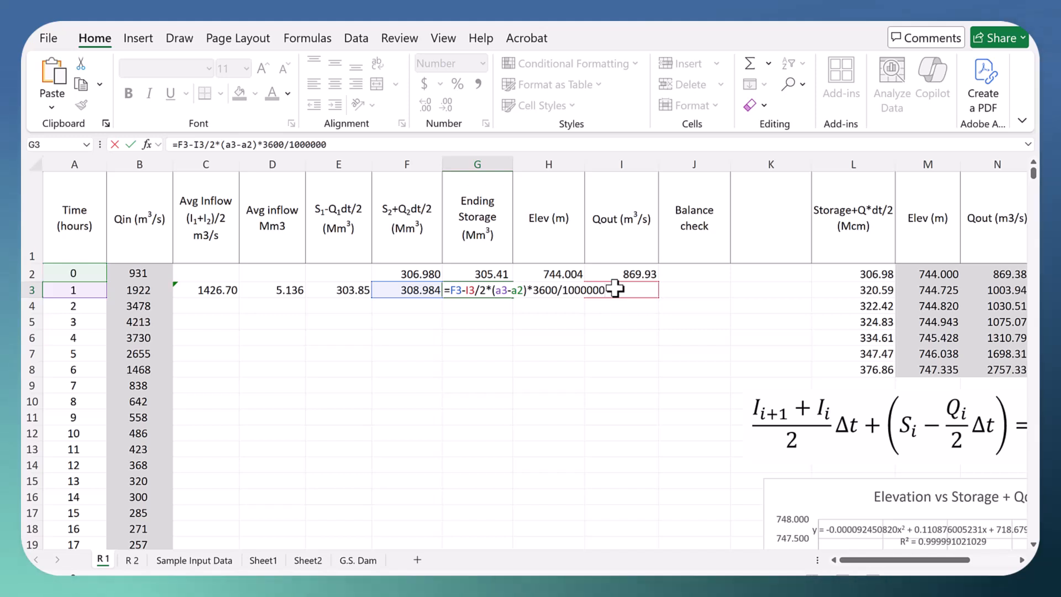
key(Return)
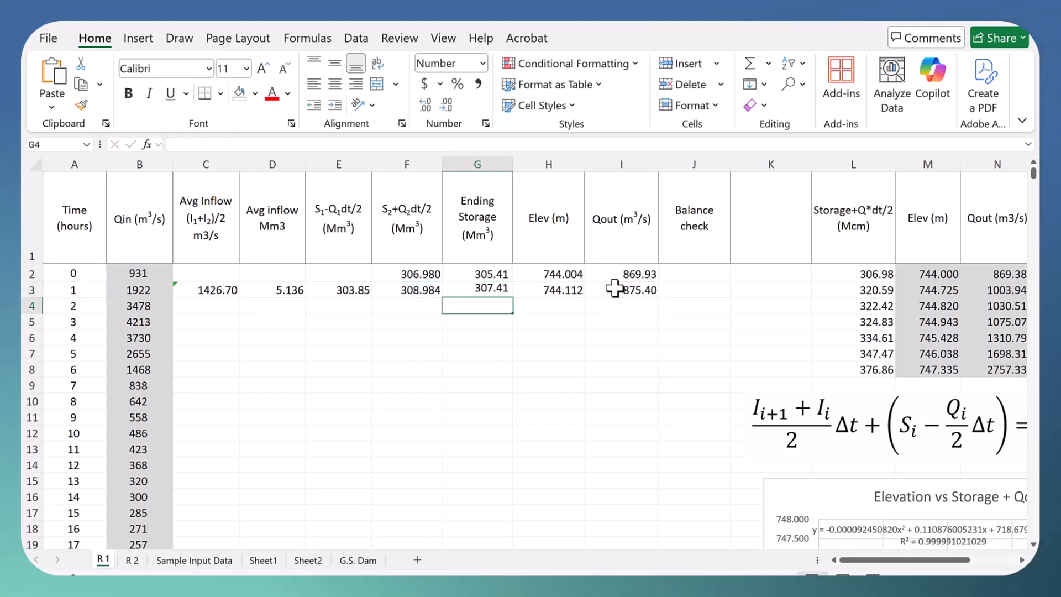
Step: Begin the balance check formula in J3 as =G2+D3-G3, using the previous storage, average inflow volume and ending storage
click(691, 293)
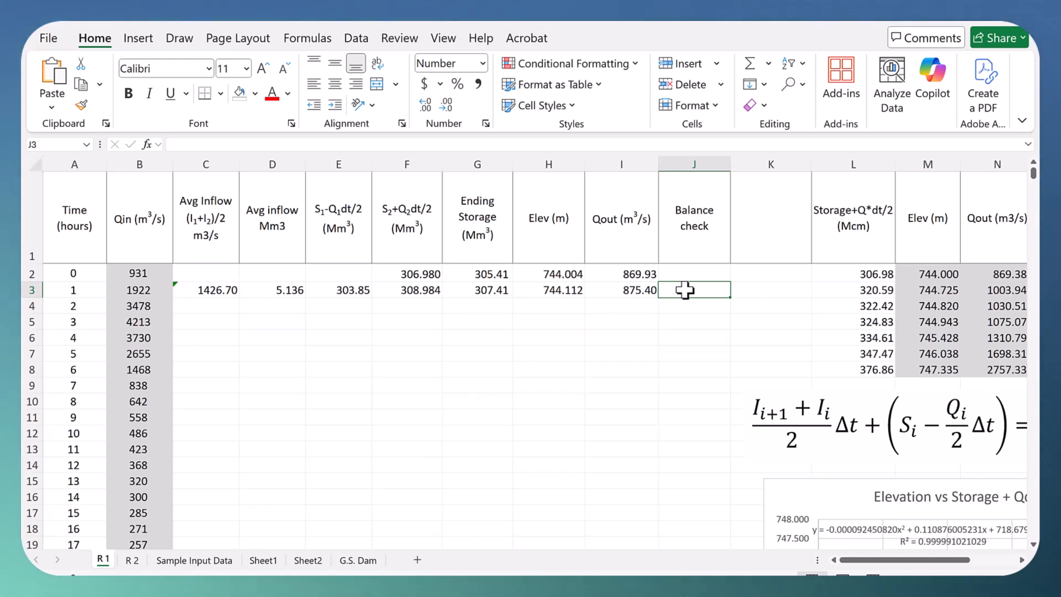
text(=)
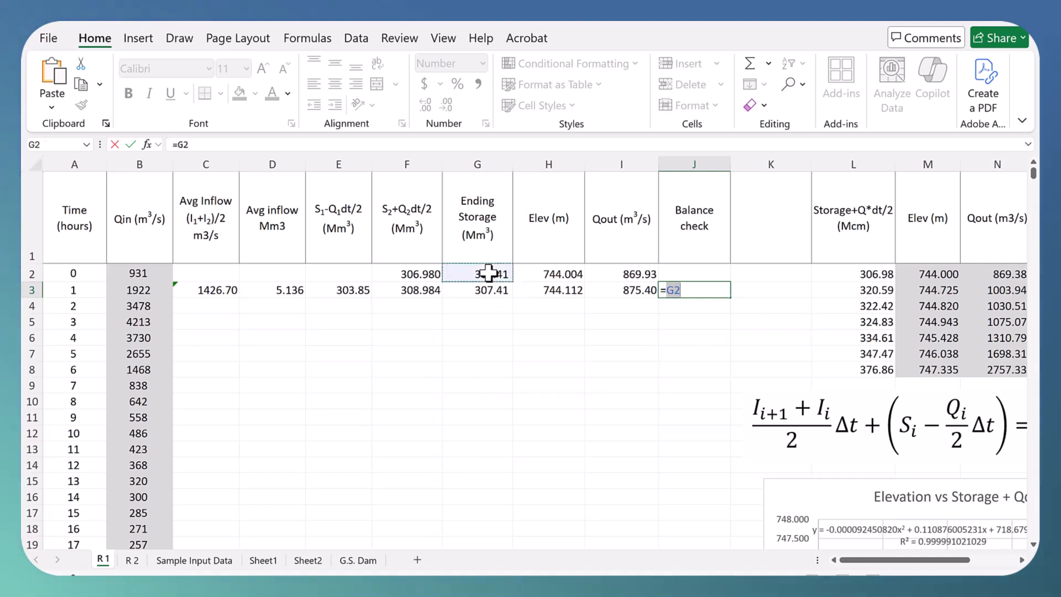
click(489, 272)
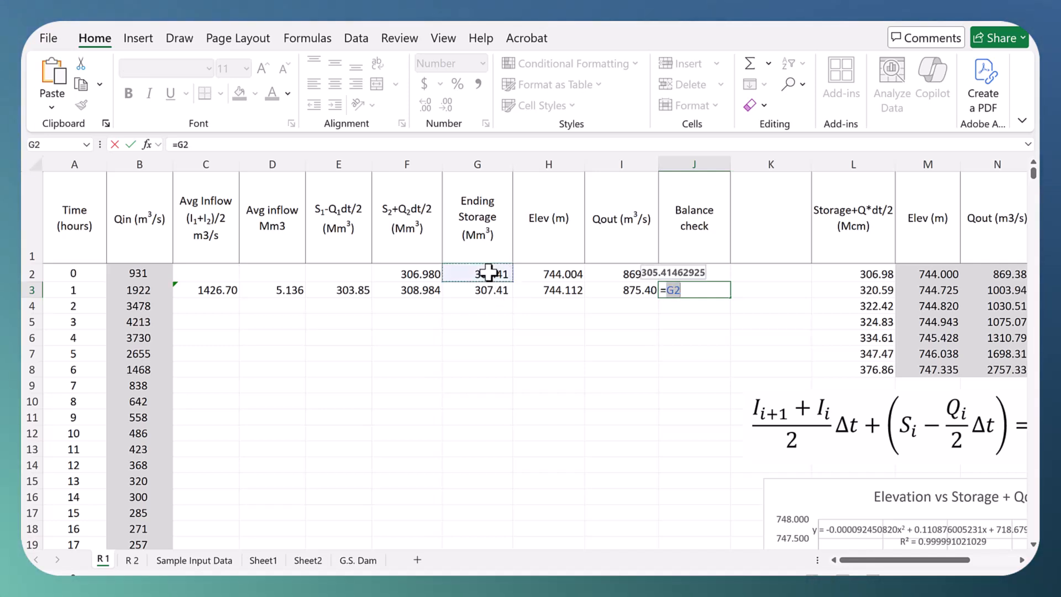
click(283, 291)
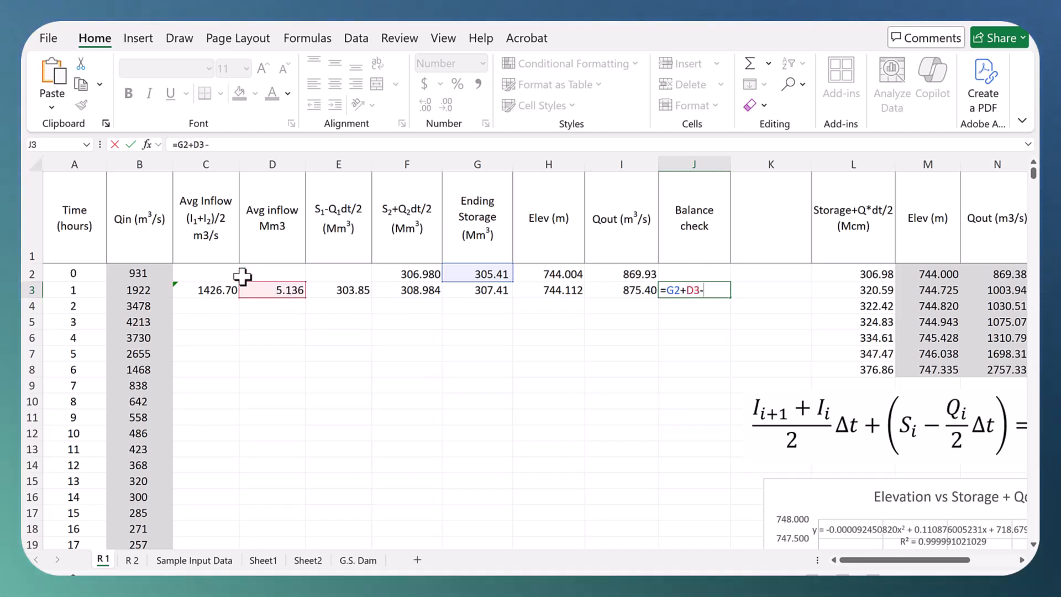
text(-)
click(481, 290)
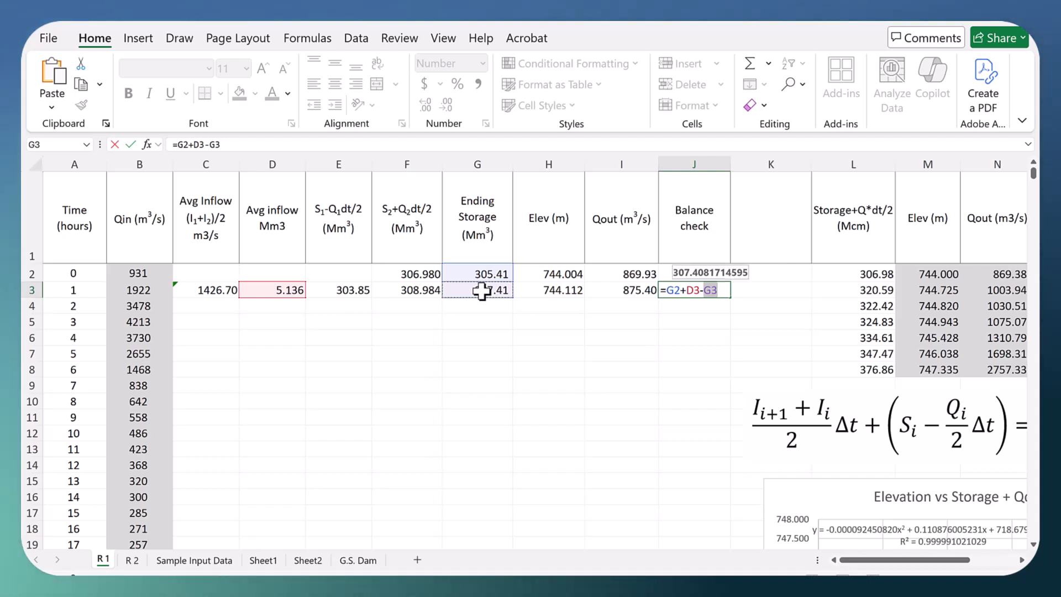
Step: Complete the J3 formula by subtracting the average outflow volume, AVERAGE(I2:I3)*(A3-A2)*3600/1000000, and enter it
text(-a)
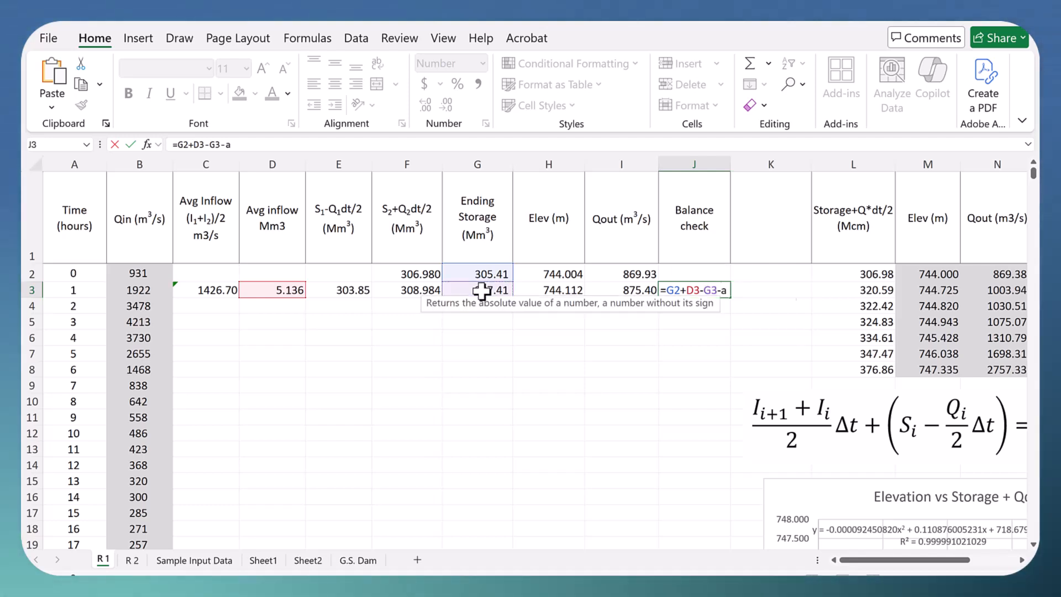
text(verage()
drag(630, 274, 621, 286)
text()*()
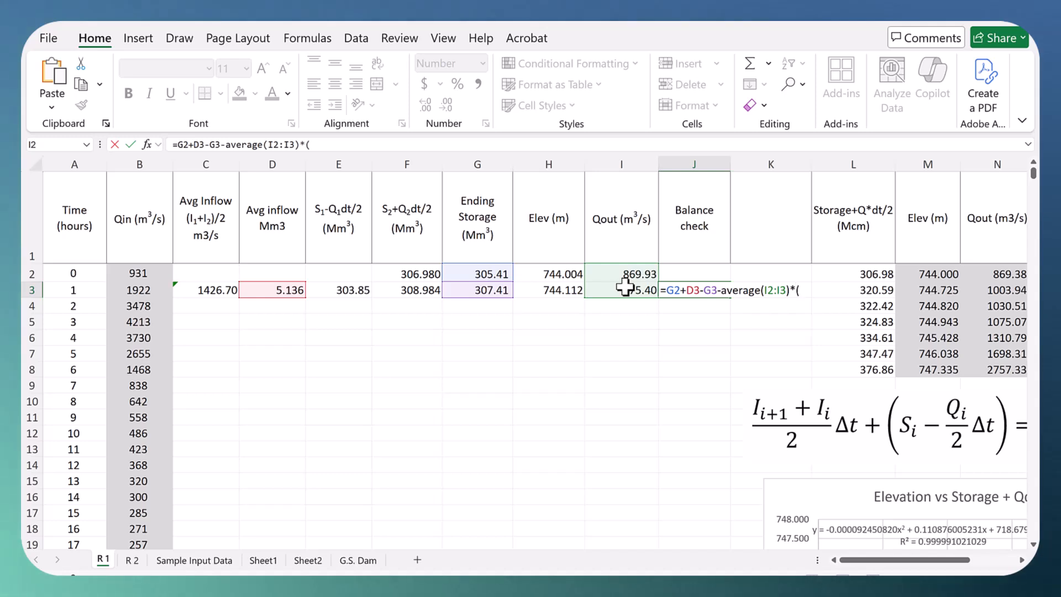
text(a3)
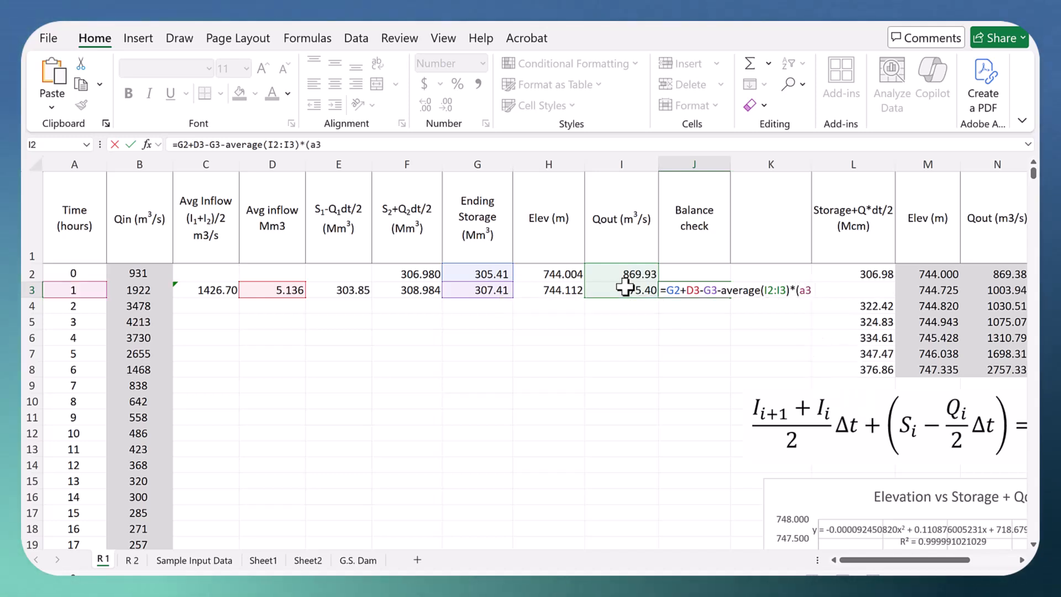
text(-a2)*3)
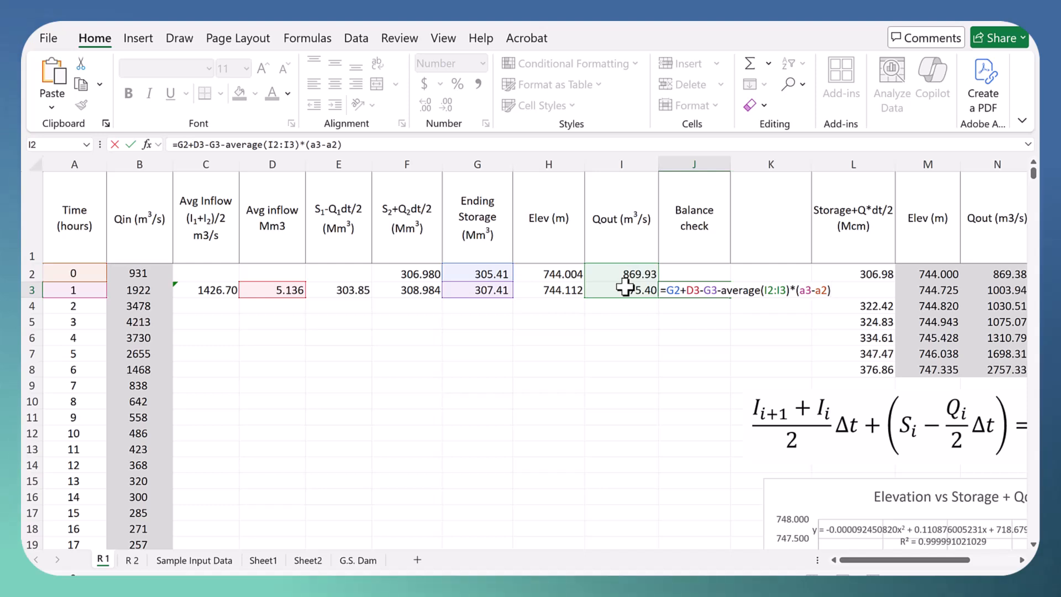
text(600)
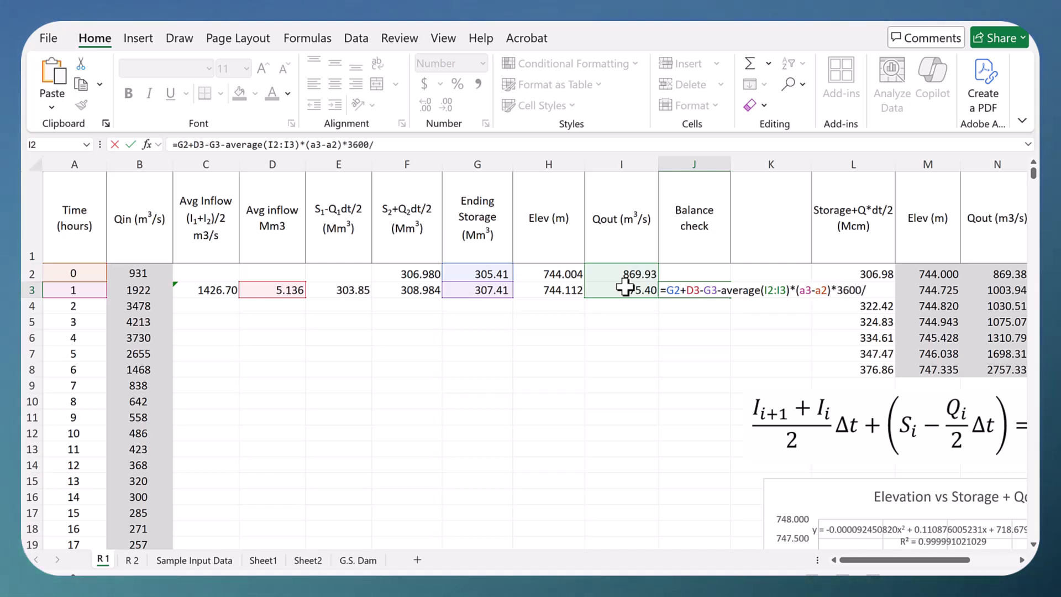
text(/10000)
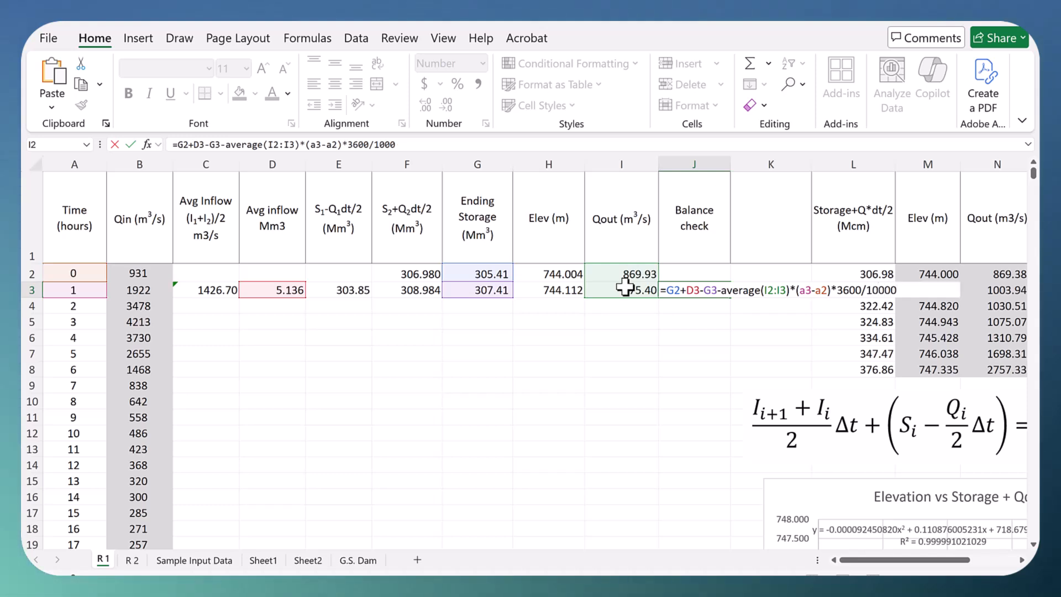
text(00)
key(Return)
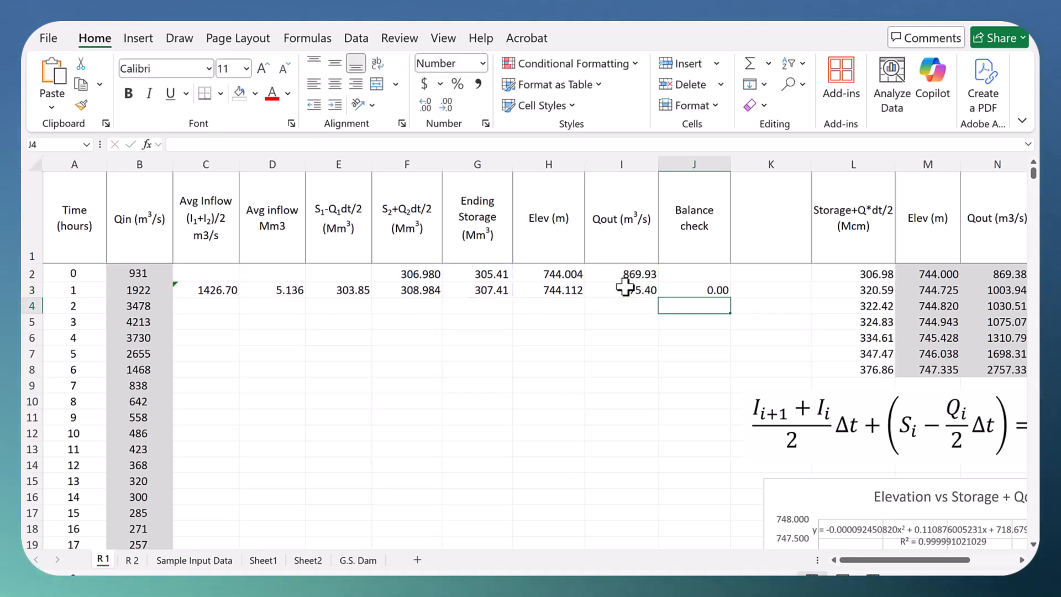
Step: Fill the row 3 routing formulas in C3:J3 down the time series
click(686, 291)
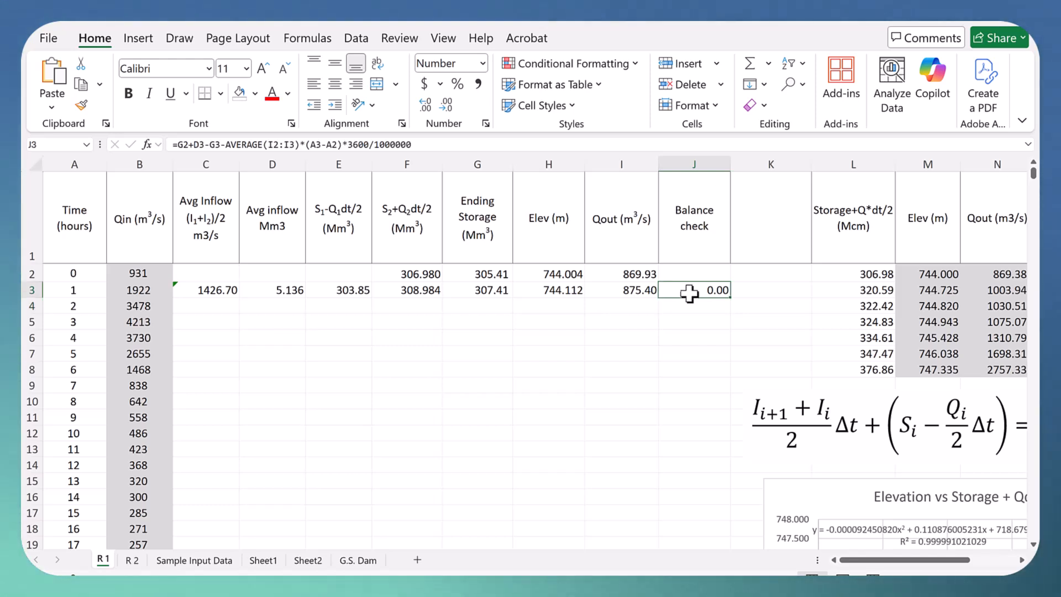
click(1020, 560)
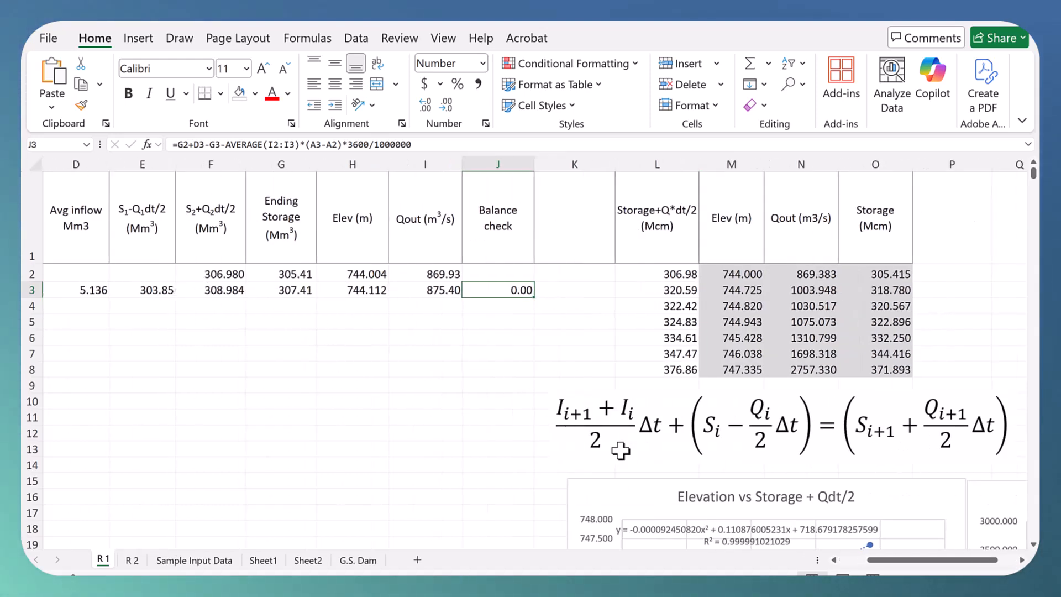
scroll(391, 358, left, 3)
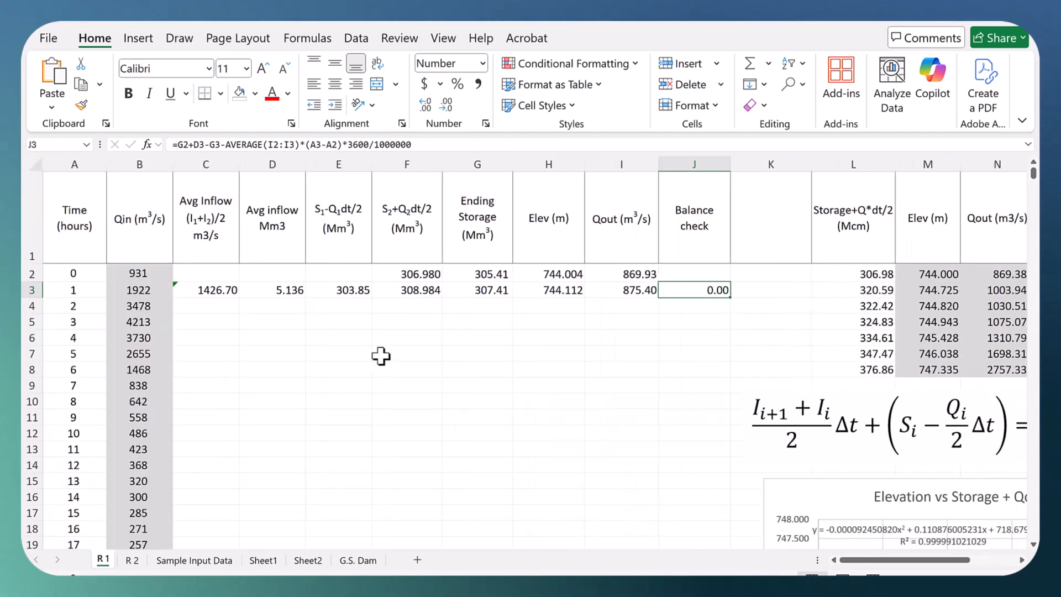
drag(213, 292, 675, 292)
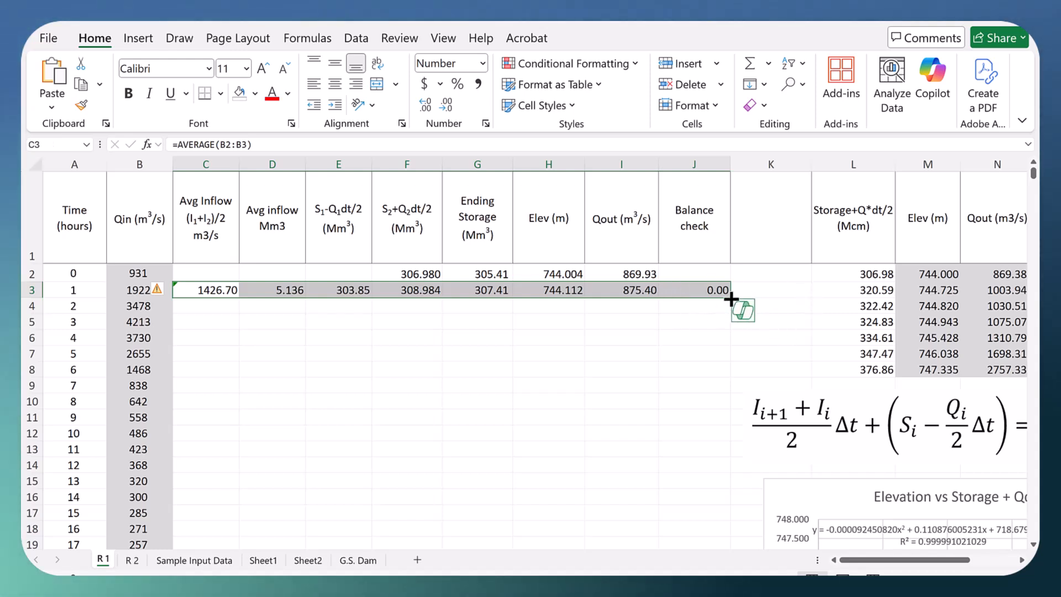
mouse_move(730, 299)
mouse_down()
mouse_move(717, 505)
mouse_move(730, 473)
mouse_up()
scroll(561, 276, up, 2)
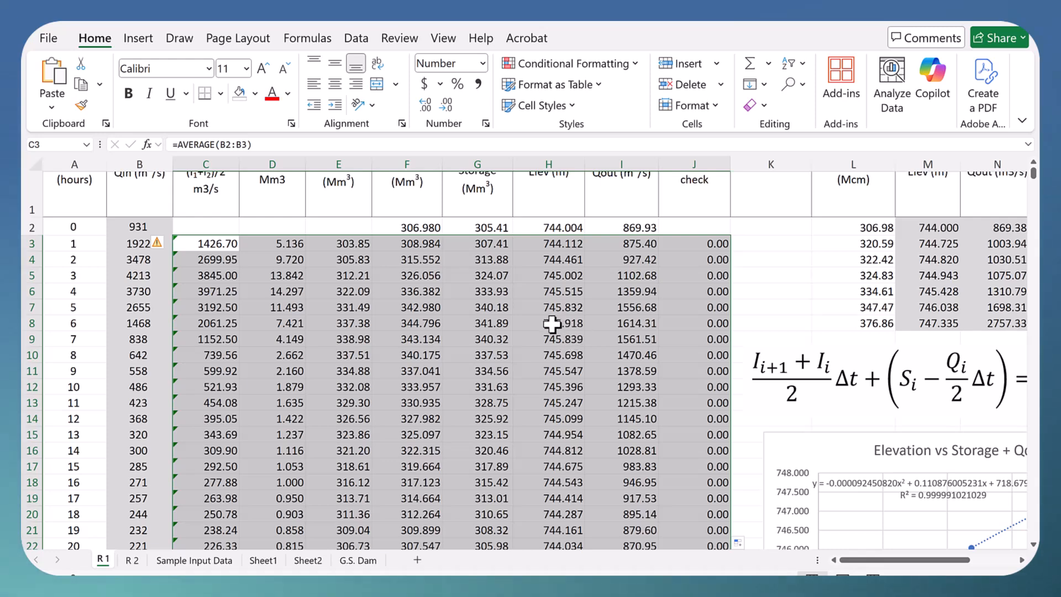
Step: Highlight the peak elevation and Qout cells at hour 6, H8:I8, with a yellow fill
drag(551, 323, 619, 323)
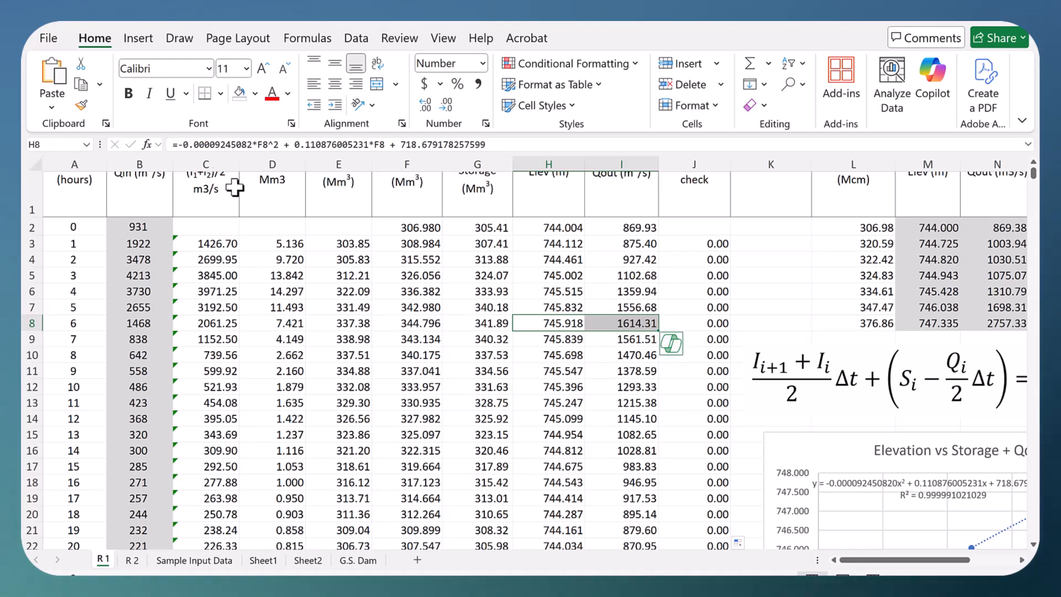
click(255, 93)
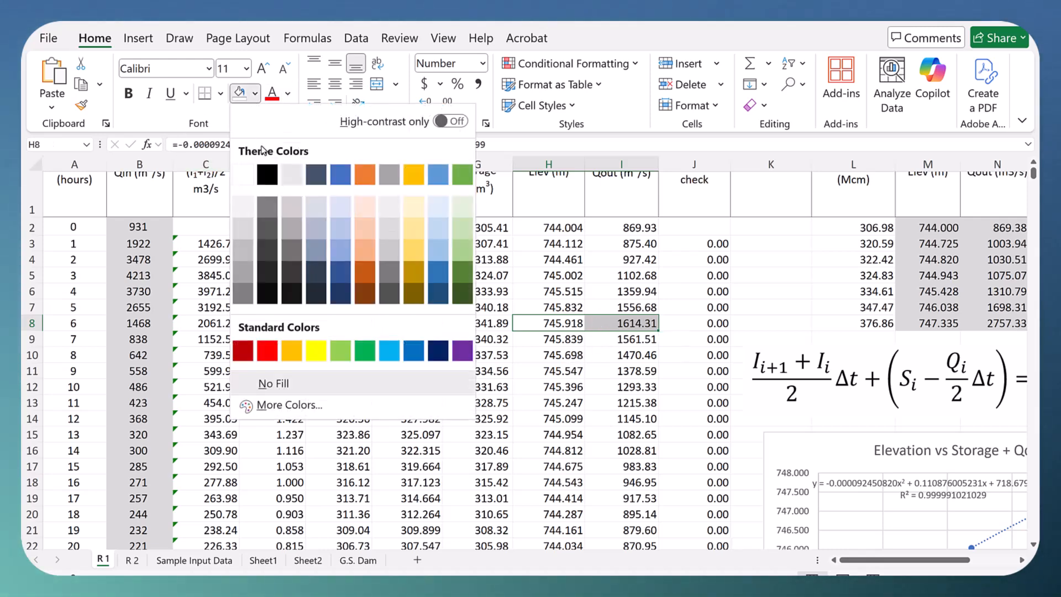
click(316, 350)
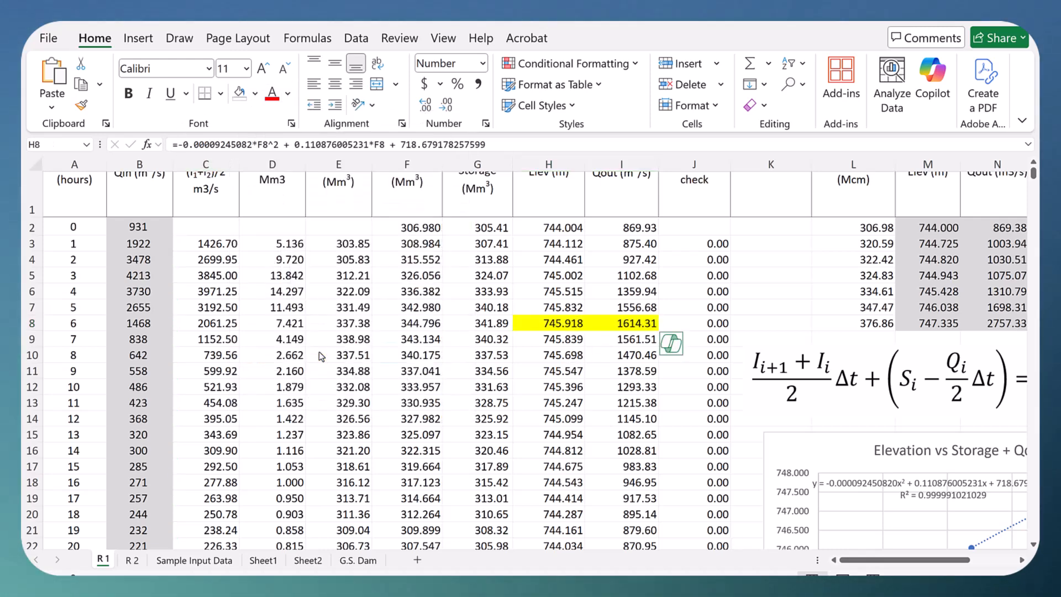
click(743, 300)
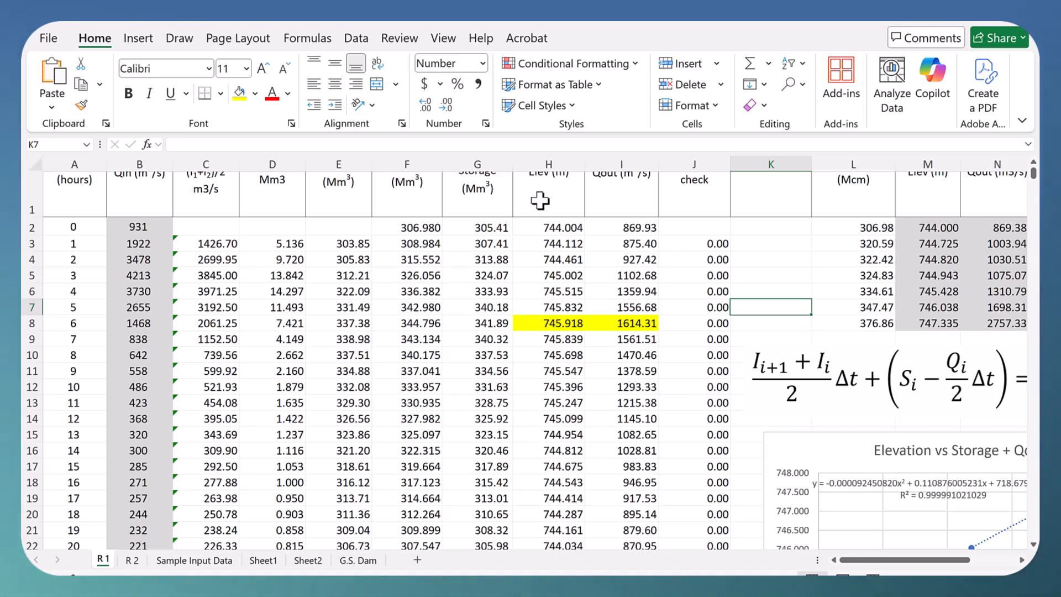
Step: Open the R 2 sheet to view its routing table
click(161, 562)
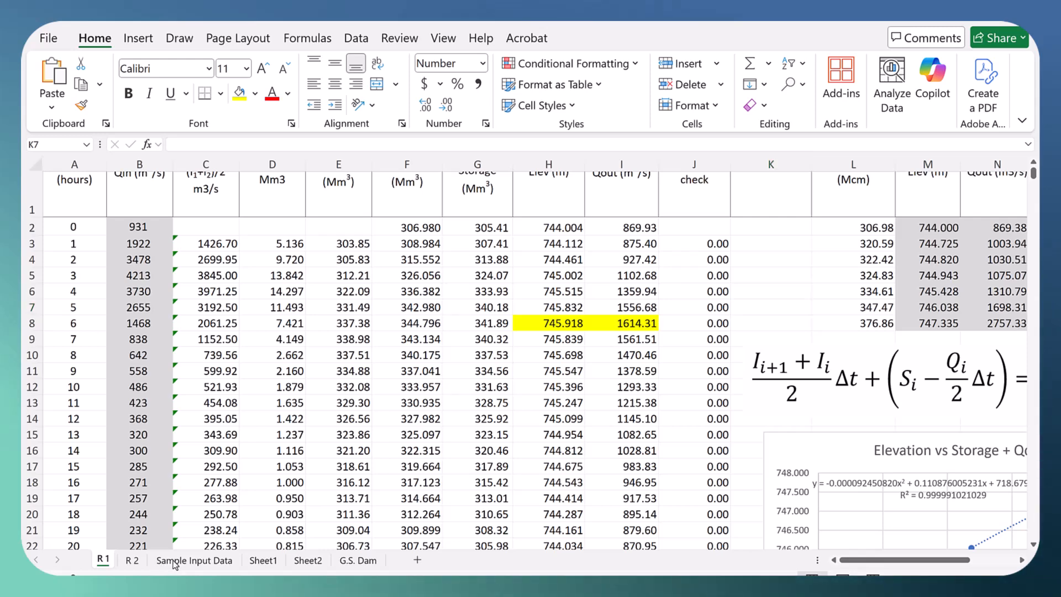
click(131, 562)
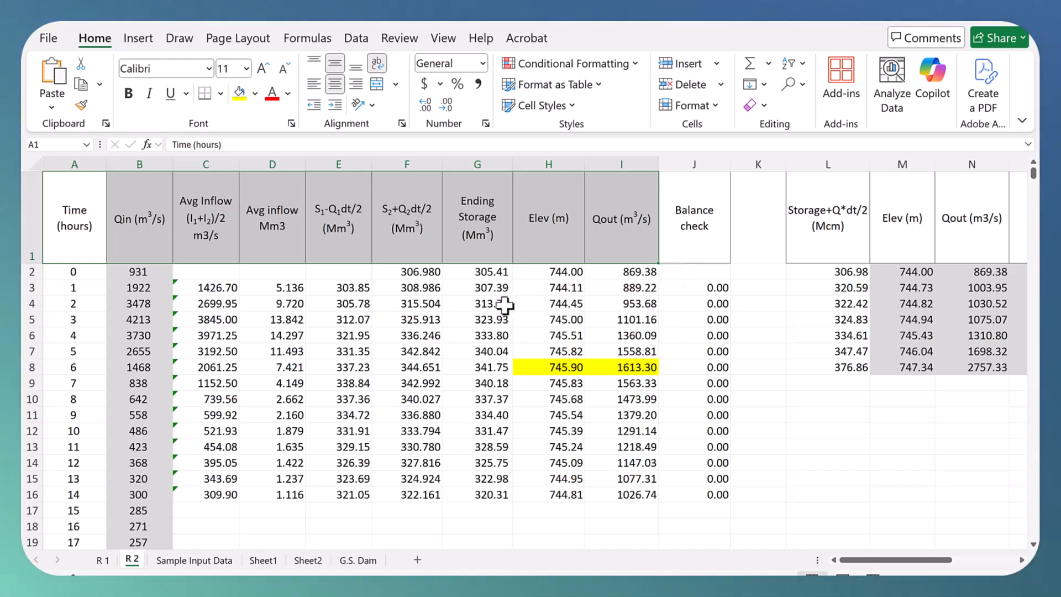
Step: Expand the formula view for H3 and examine its MATCH and INDEX interpolation formula and the L2:M100 ranges it references
click(549, 288)
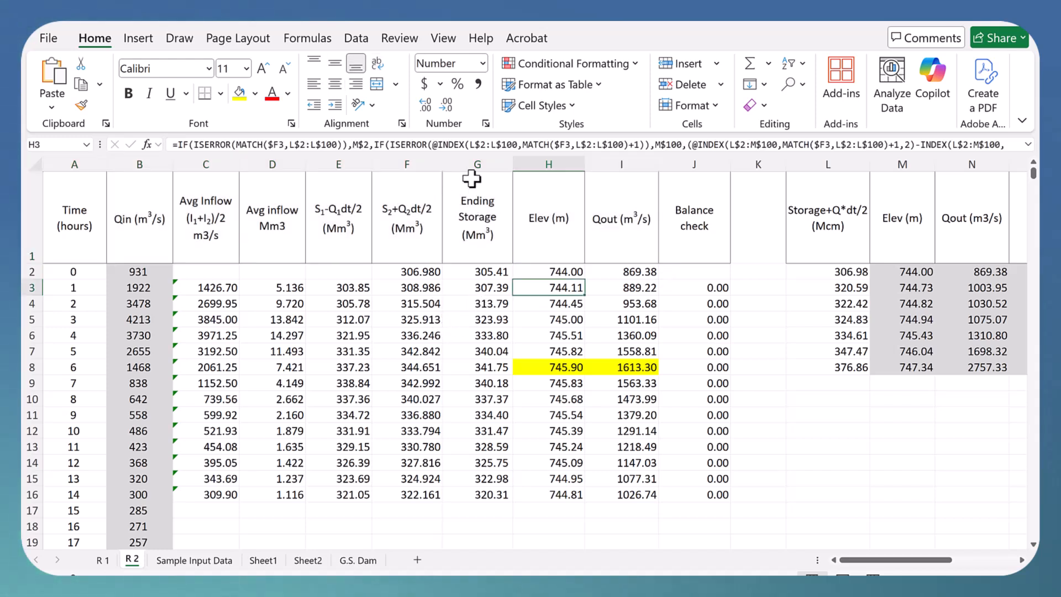
click(1028, 147)
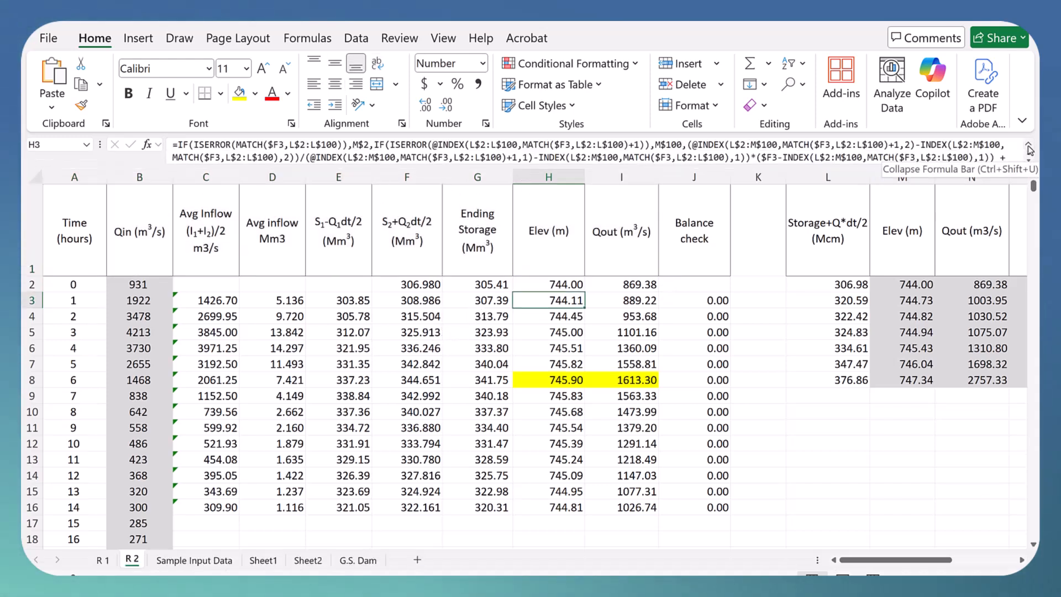
click(1028, 158)
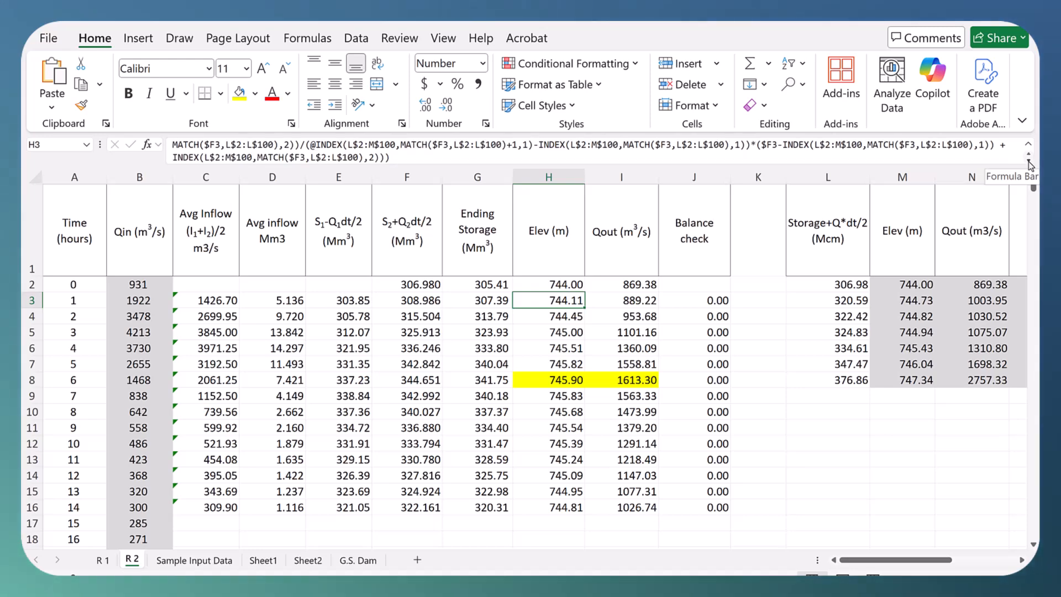
click(600, 157)
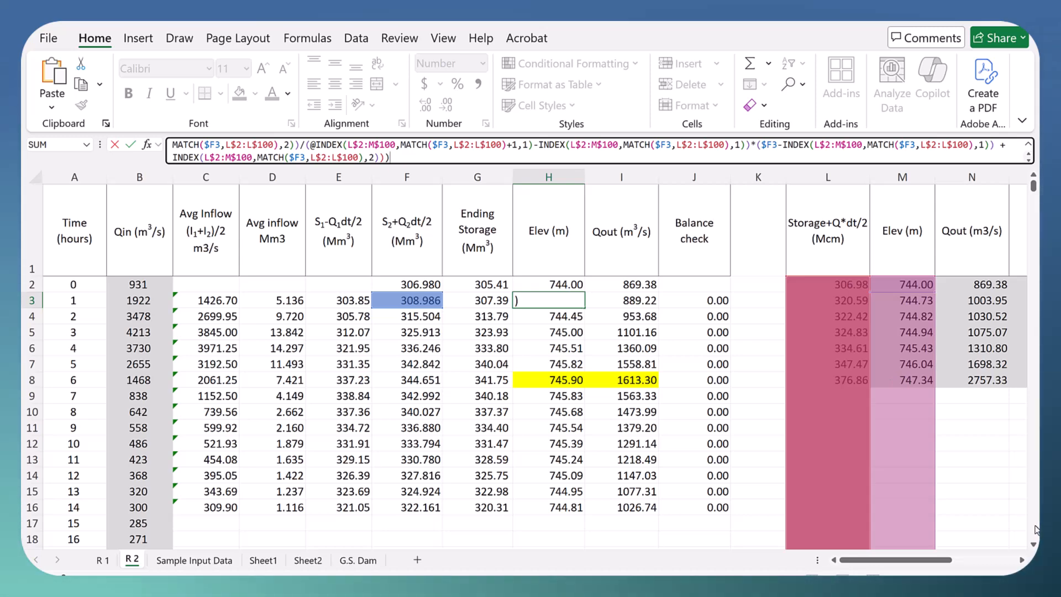
scroll(1035, 530, down, 13)
scroll(1036, 529, down, 15)
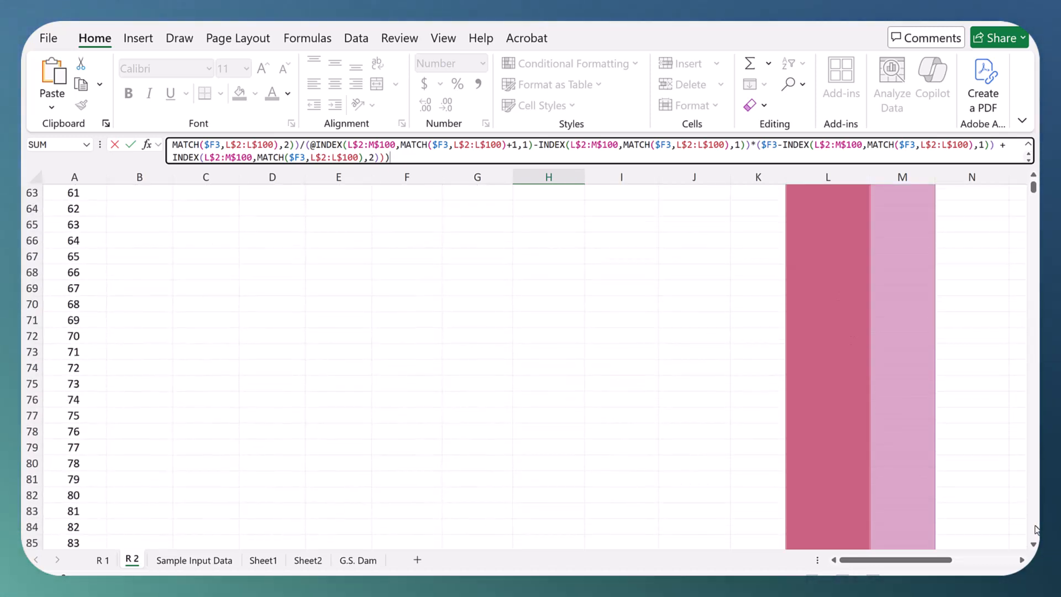
drag(1033, 189, 1032, 181)
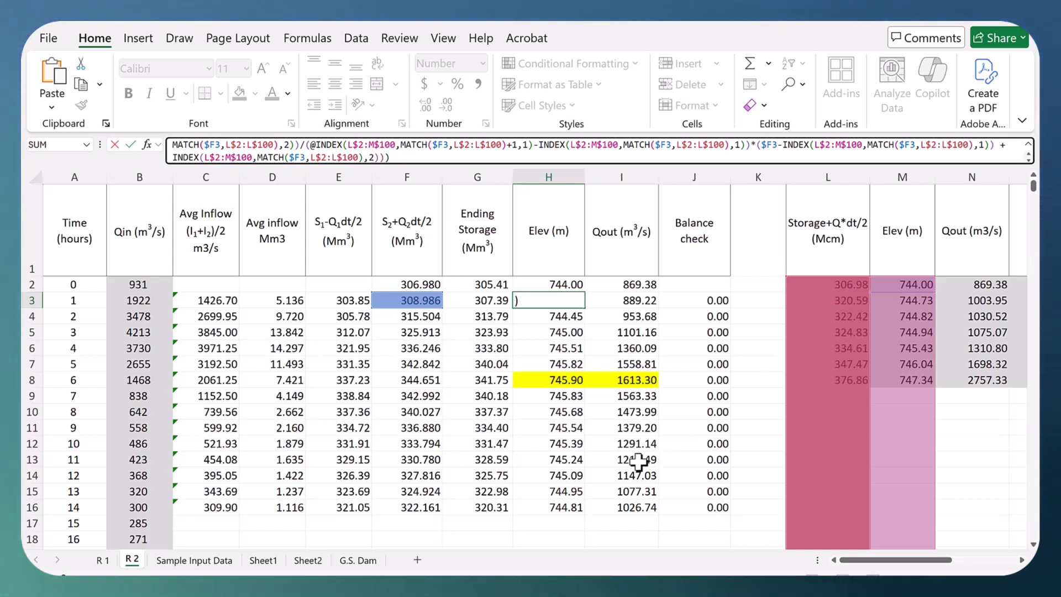
key(Escape)
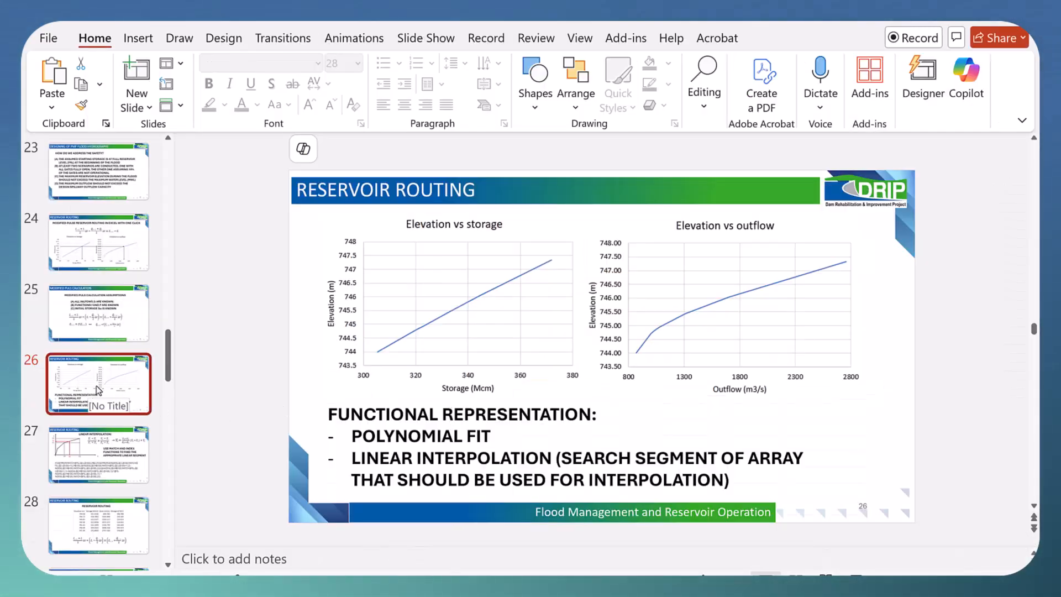
Step: Review the linear interpolation formula text on slide 27 in PowerPoint, return to the R 2 sheet in Excel and leave the H3 formula unedited
click(77, 459)
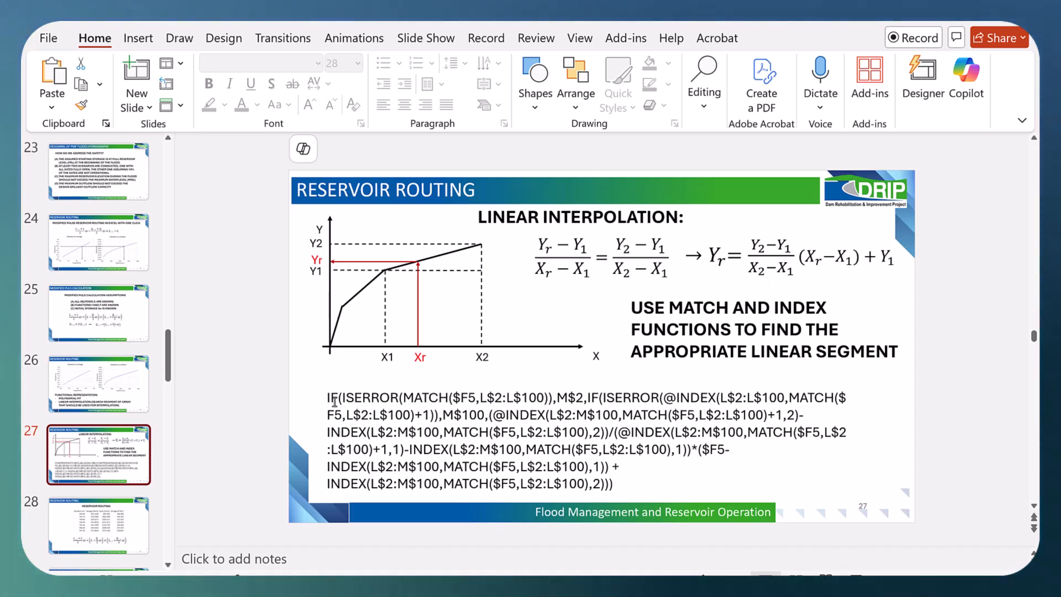
drag(326, 398, 613, 484)
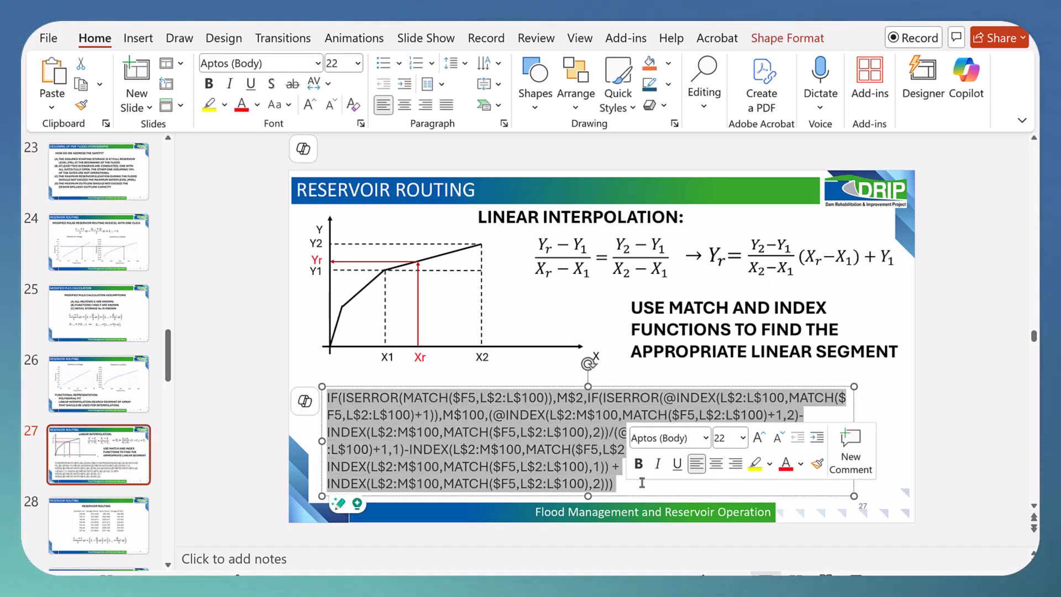
click(220, 372)
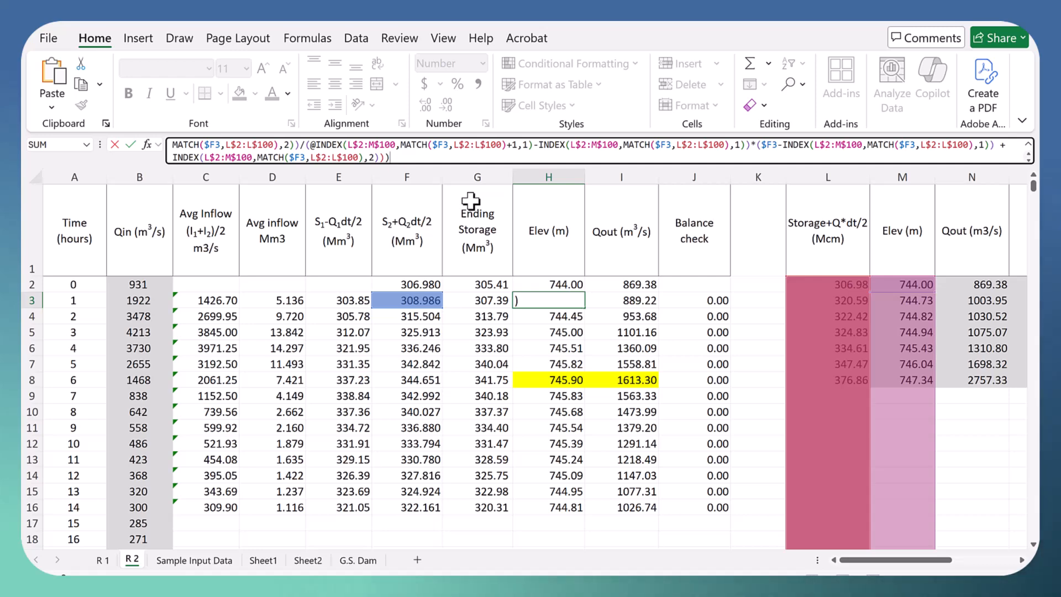
key(ctrl+Return)
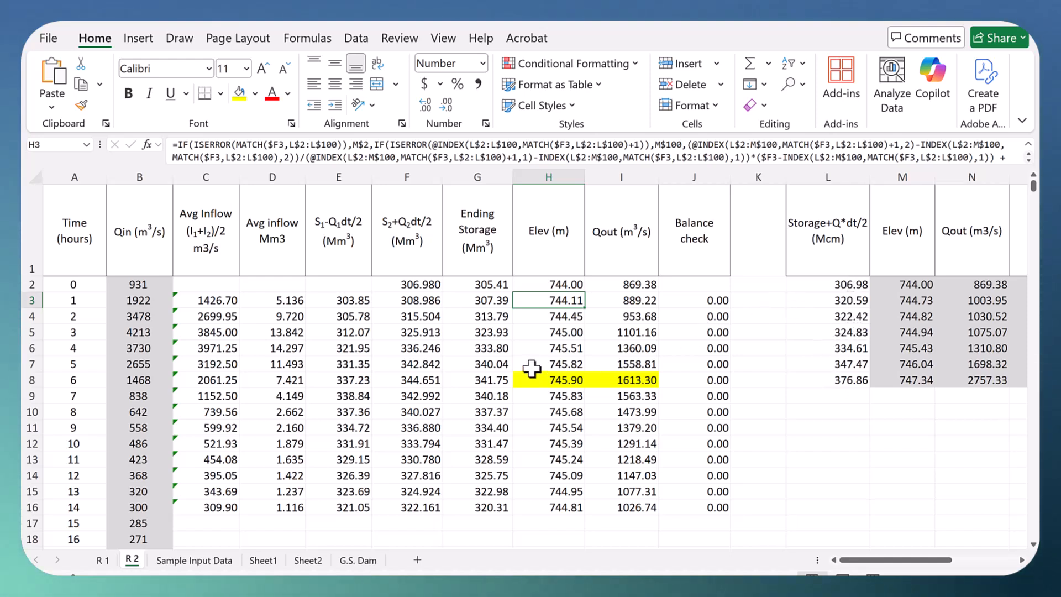
Step: Enter the check formula =TREND(M2:M3,L2:L3,F3) in L10 to interpolate the hour 1 elevation
click(414, 301)
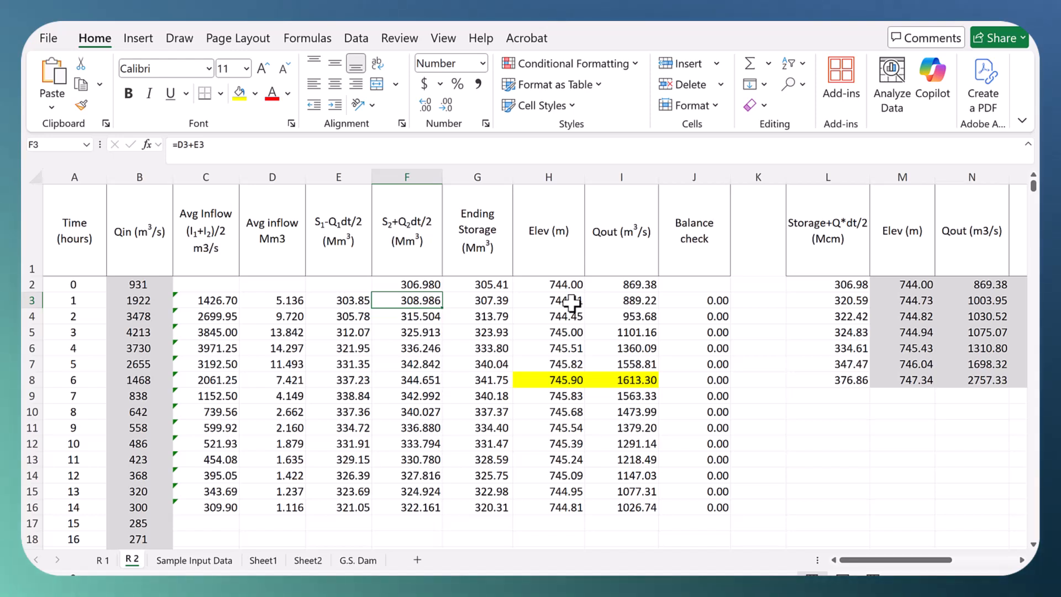
click(853, 413)
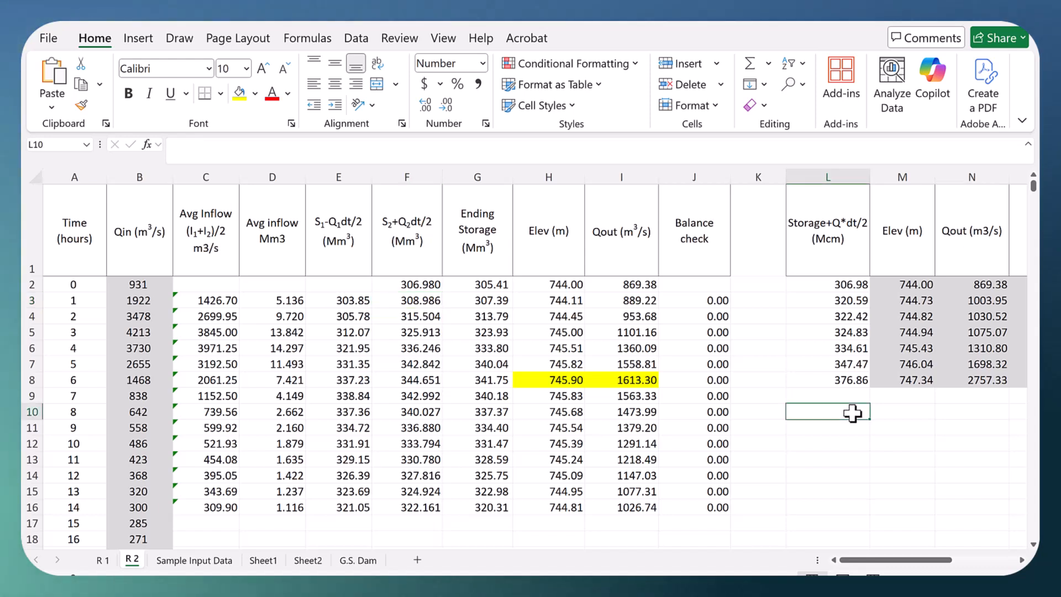
text(=trend()
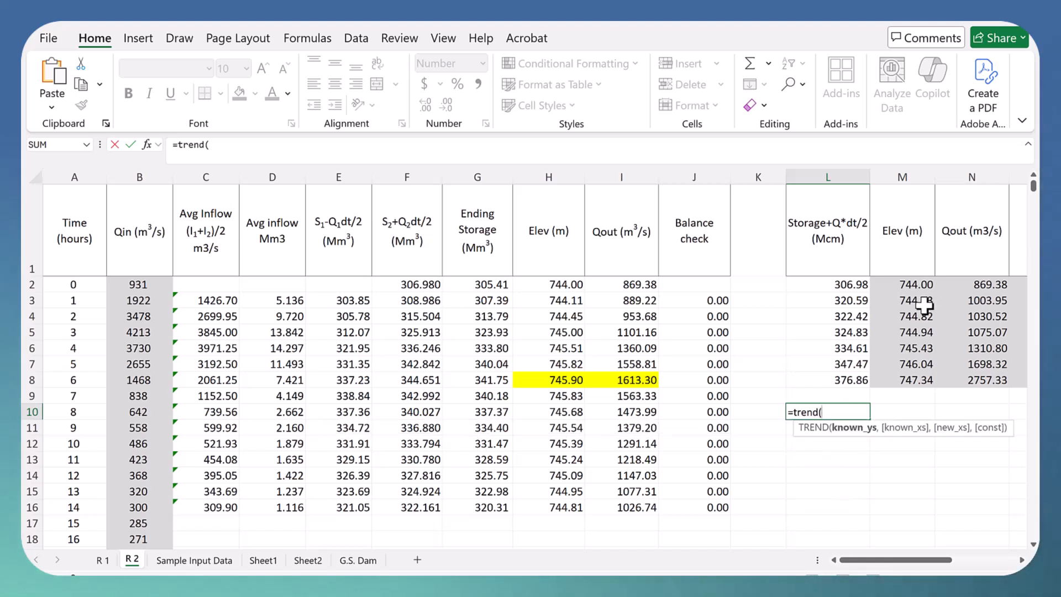
drag(926, 287, 923, 299)
text(,)
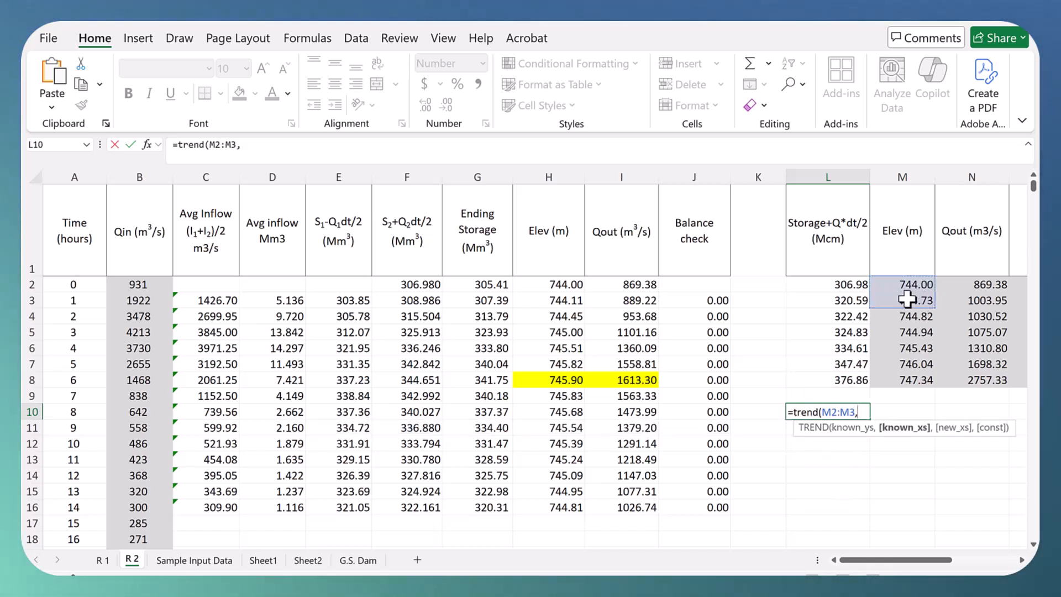
drag(851, 284, 856, 299)
text(,)
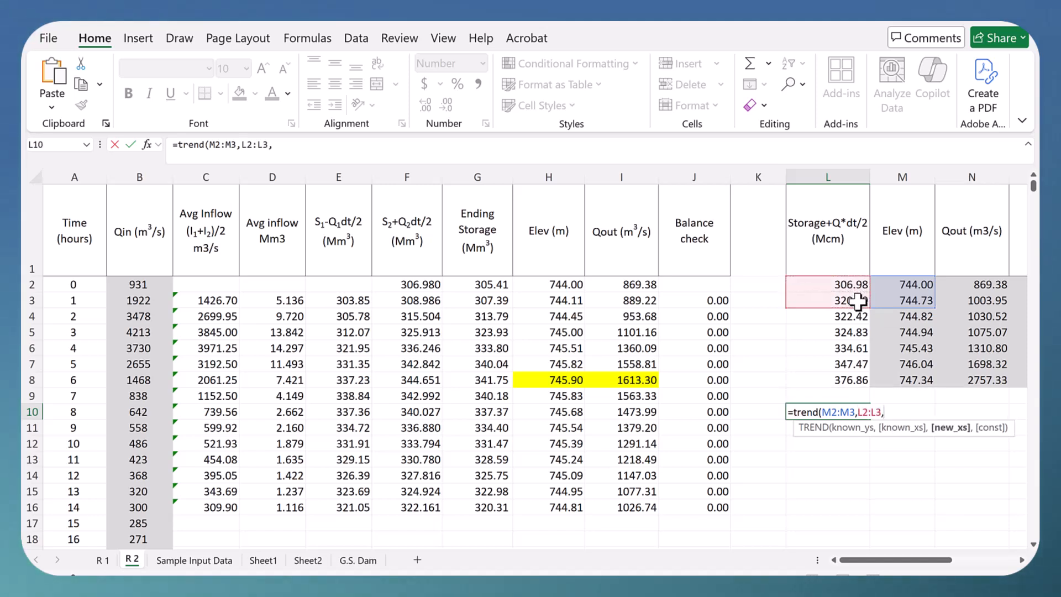
click(414, 301)
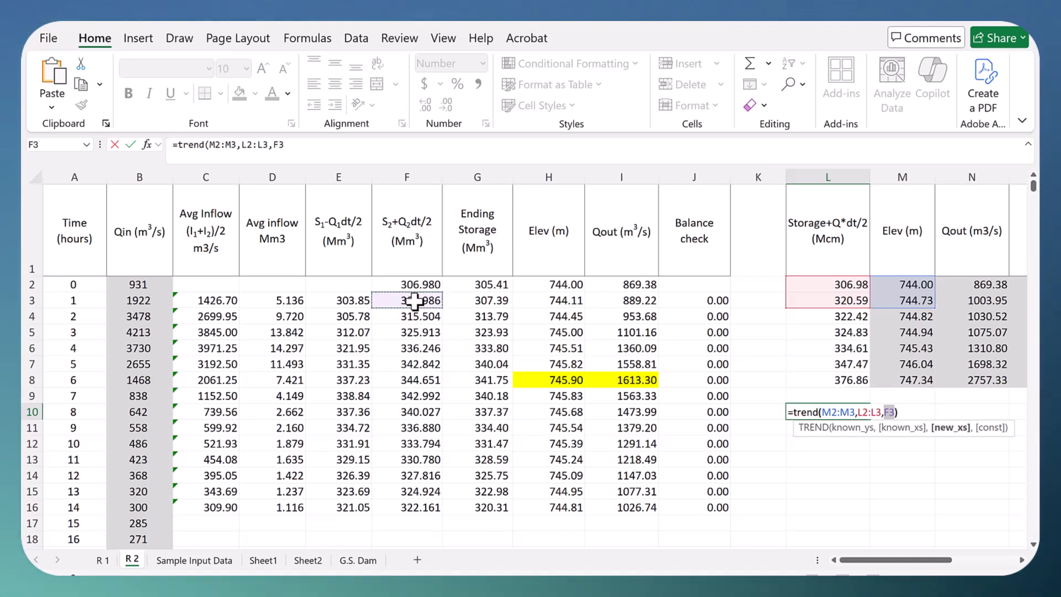
text())
key(Return)
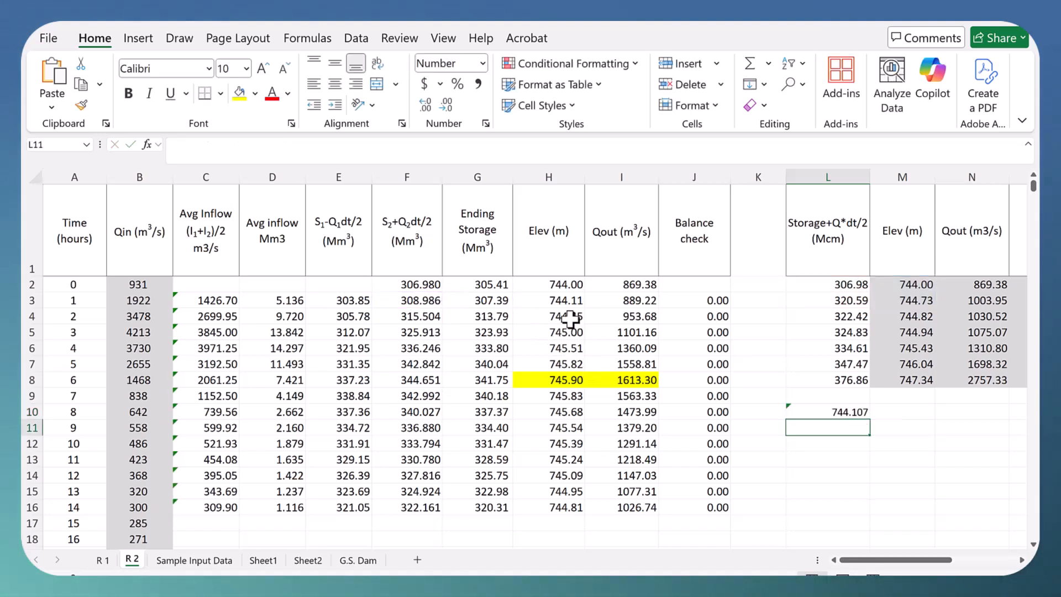
Step: Show the H3 elevation with three decimals and compare it with the TREND check in L10
click(838, 412)
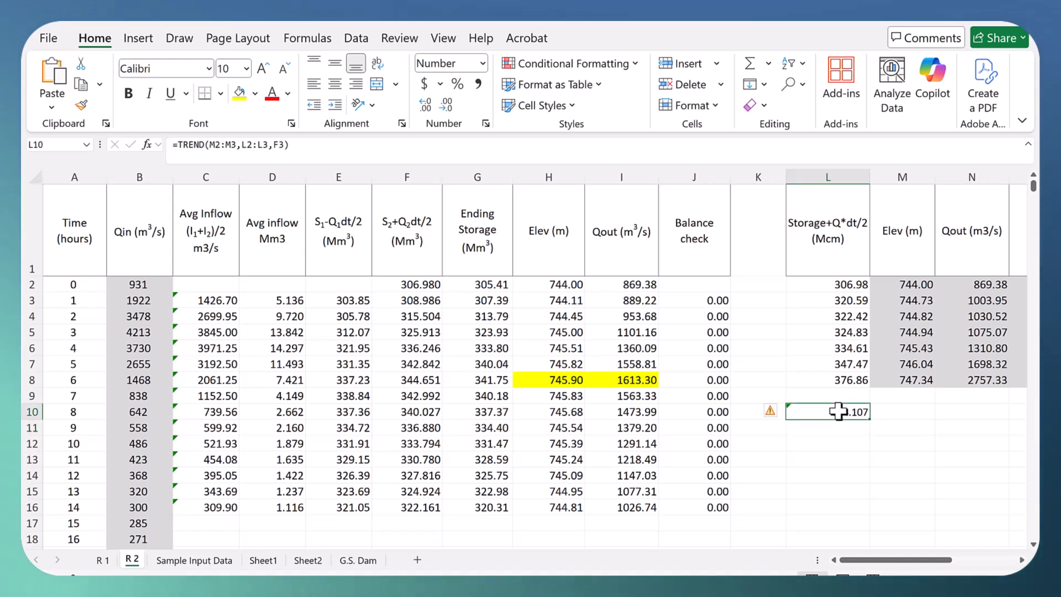
click(545, 298)
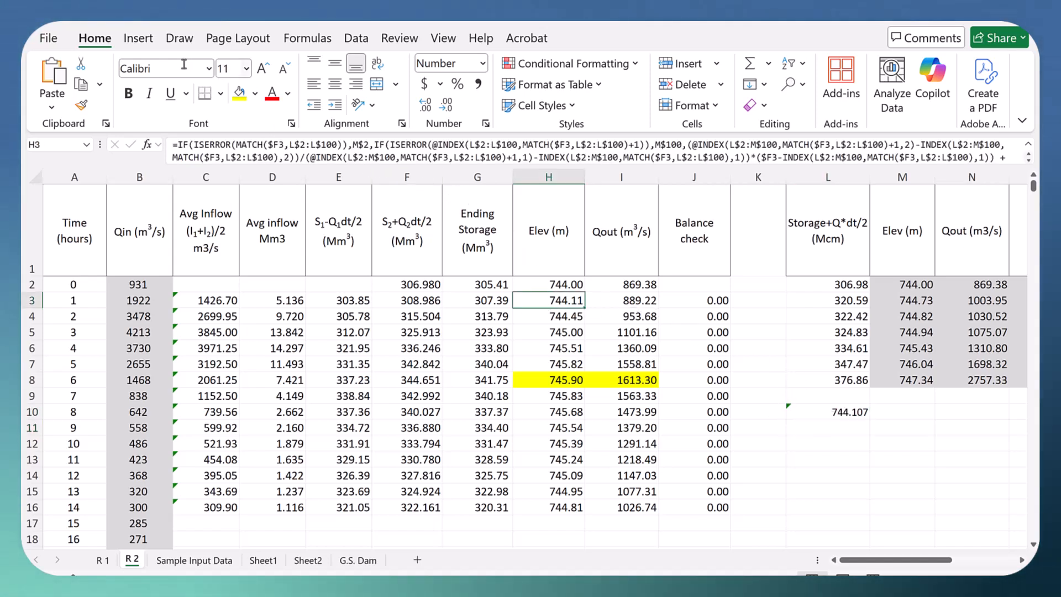
click(425, 108)
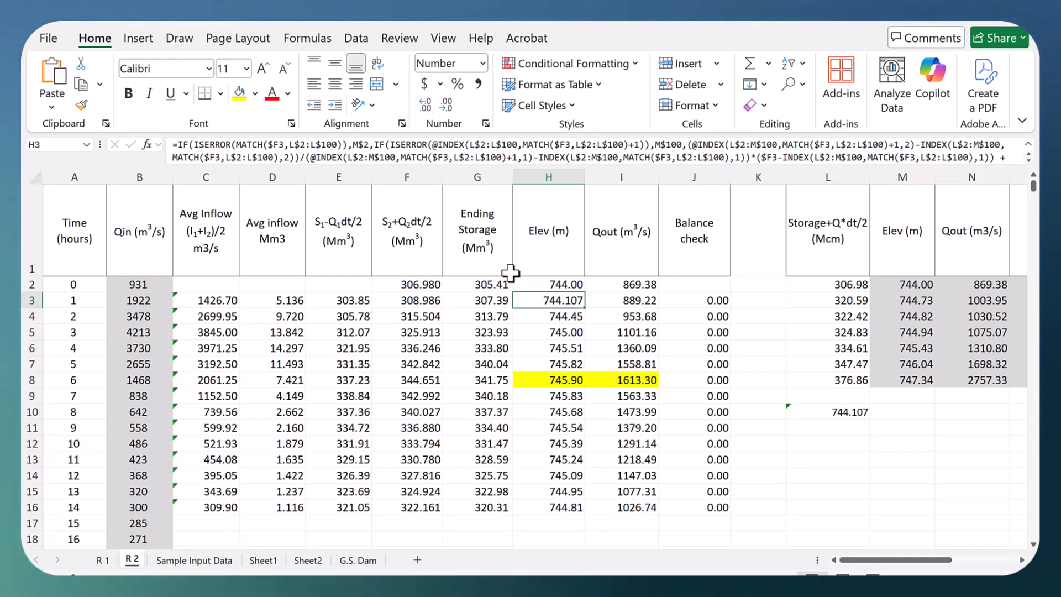
click(834, 411)
click(554, 300)
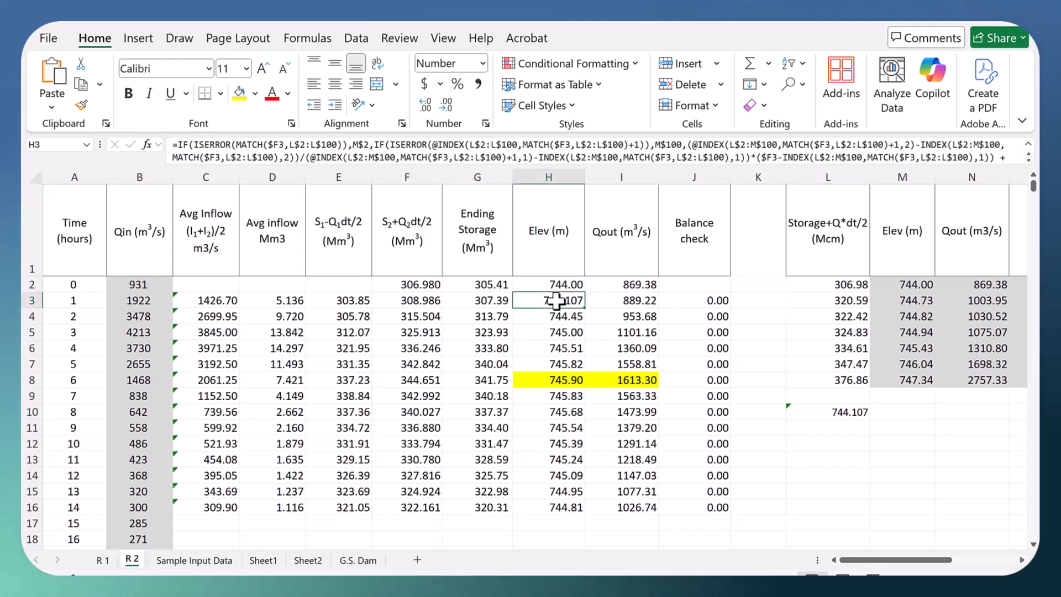
Step: Examine the last part of the H3 interpolation formula and its highlighted references, and close it unchanged
click(1029, 163)
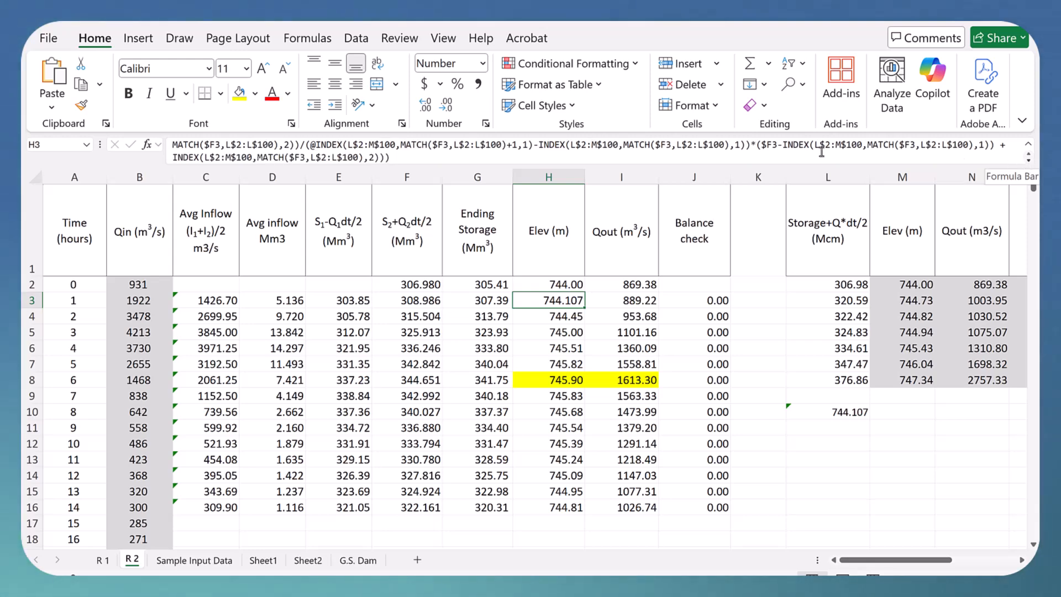
click(963, 162)
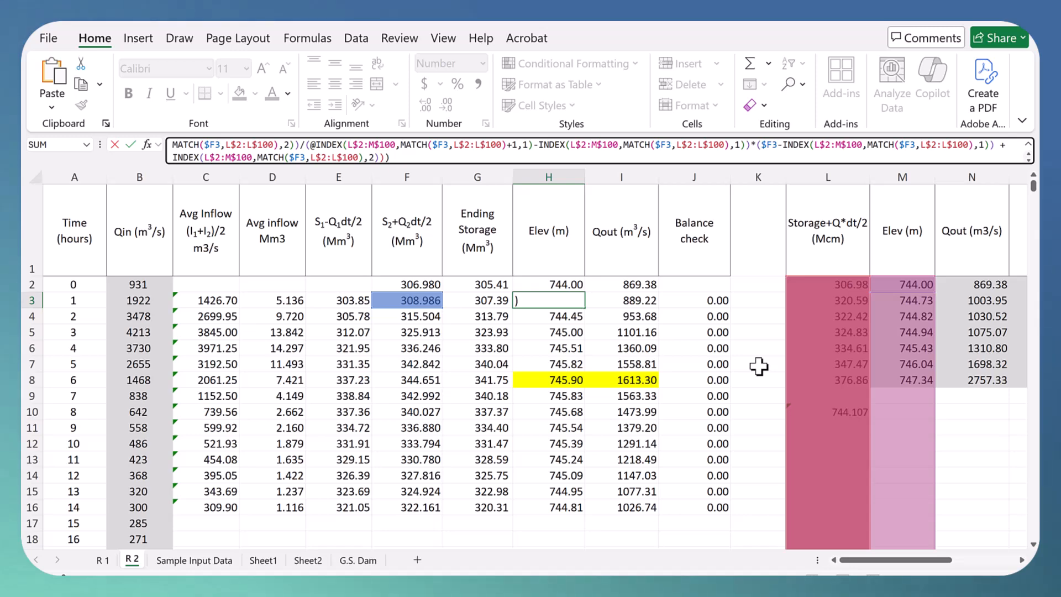
key(Return)
click(889, 458)
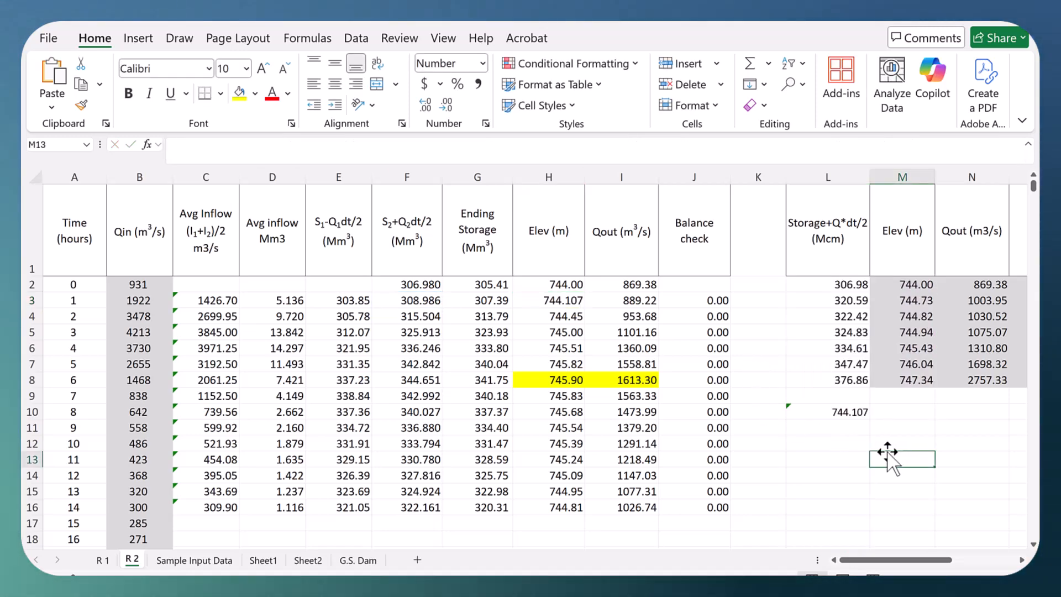
Step: Reduce H3 to two decimals and delete the TREND check formula from L10
click(560, 302)
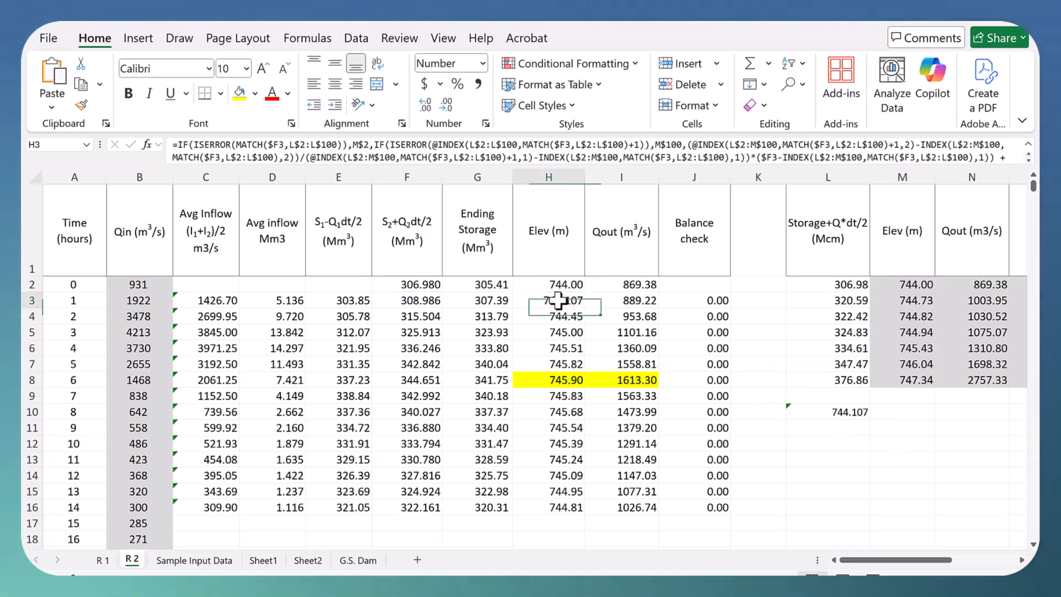
click(445, 106)
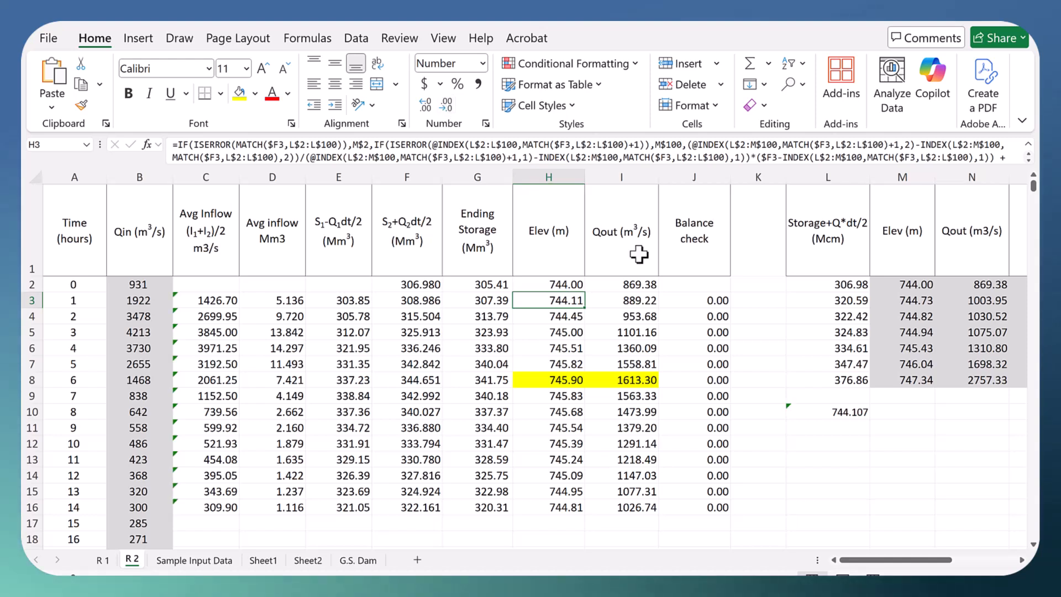
click(847, 413)
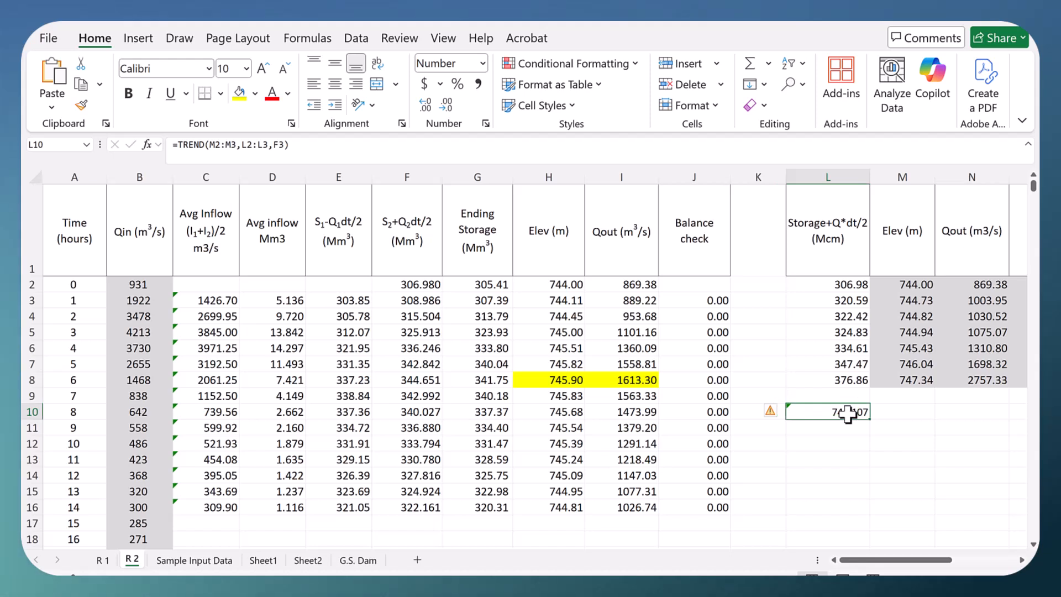
key(Delete)
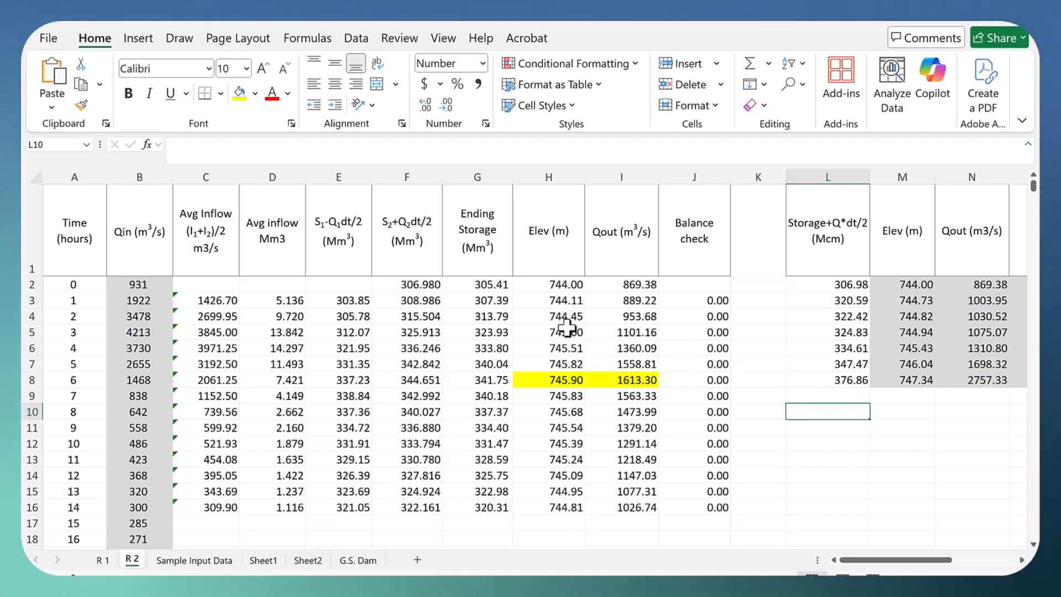
Step: Inspect the hour 2 formulas for S2+Q2dt/2 in F4, elevation in H4 and outflow in I4
click(419, 319)
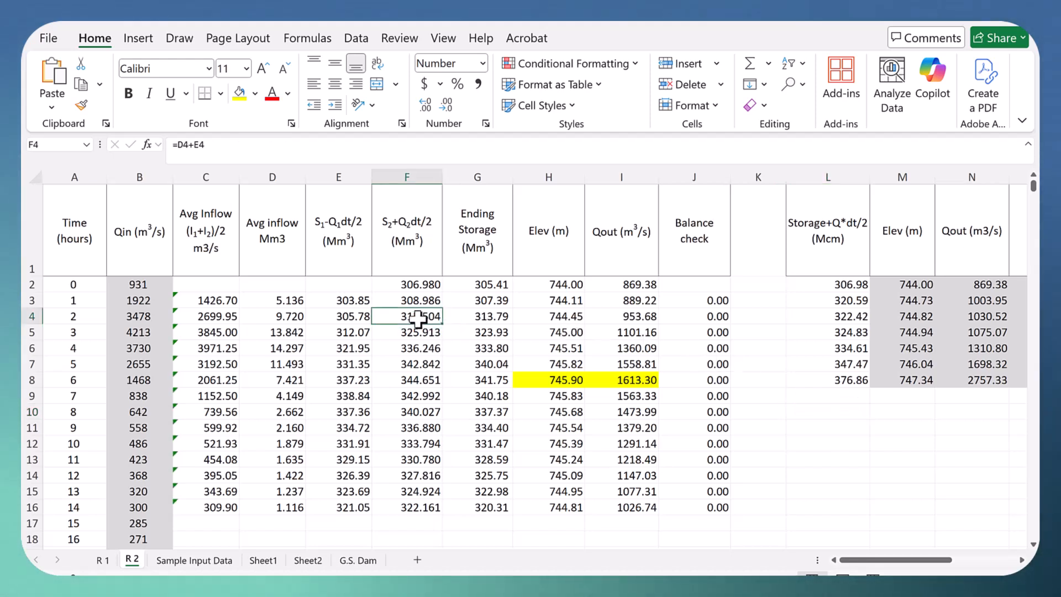
click(570, 316)
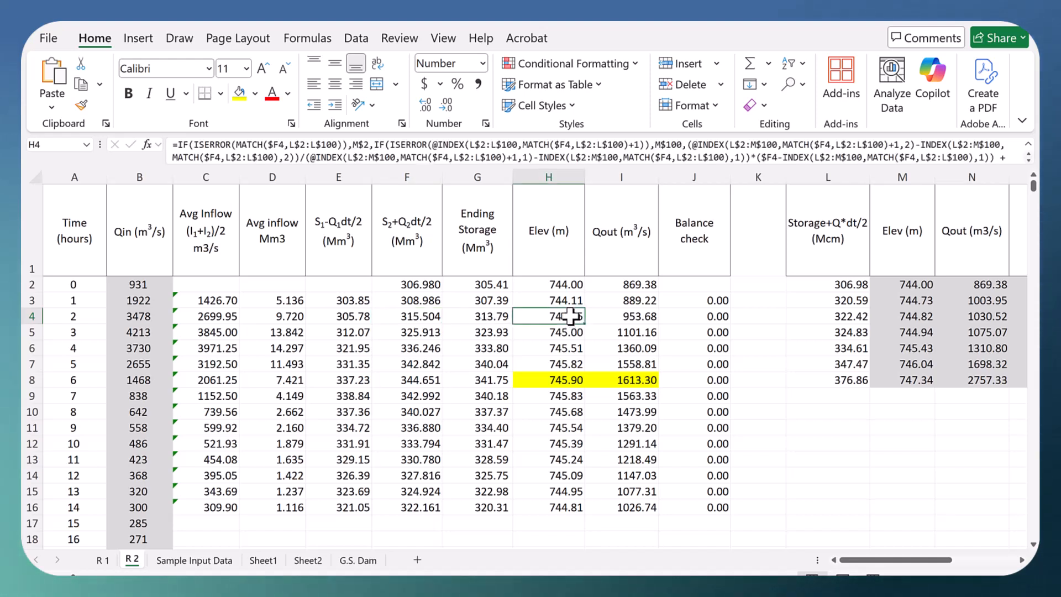
click(640, 317)
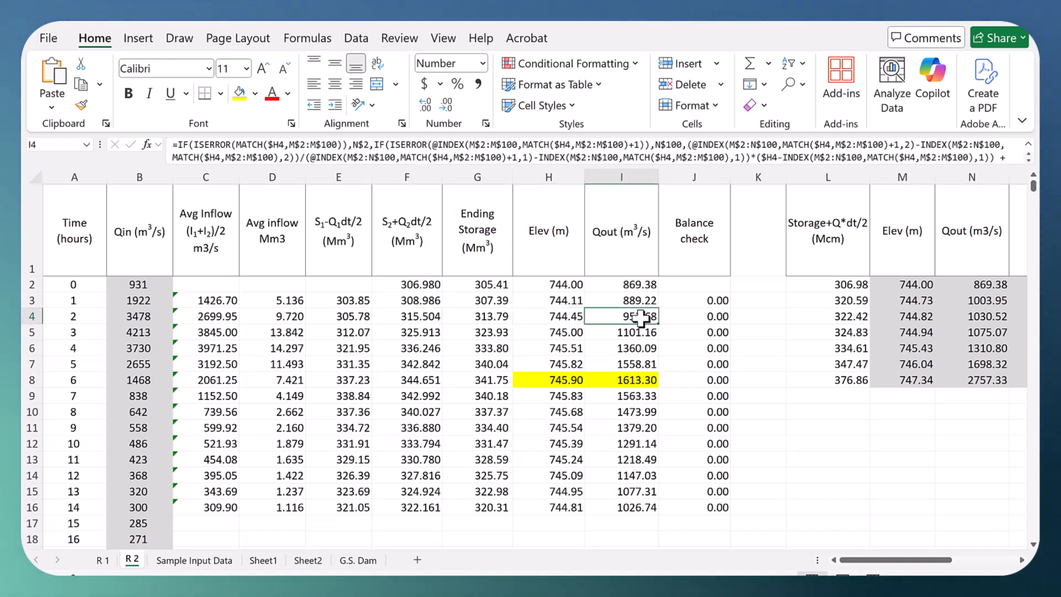
click(548, 316)
click(634, 317)
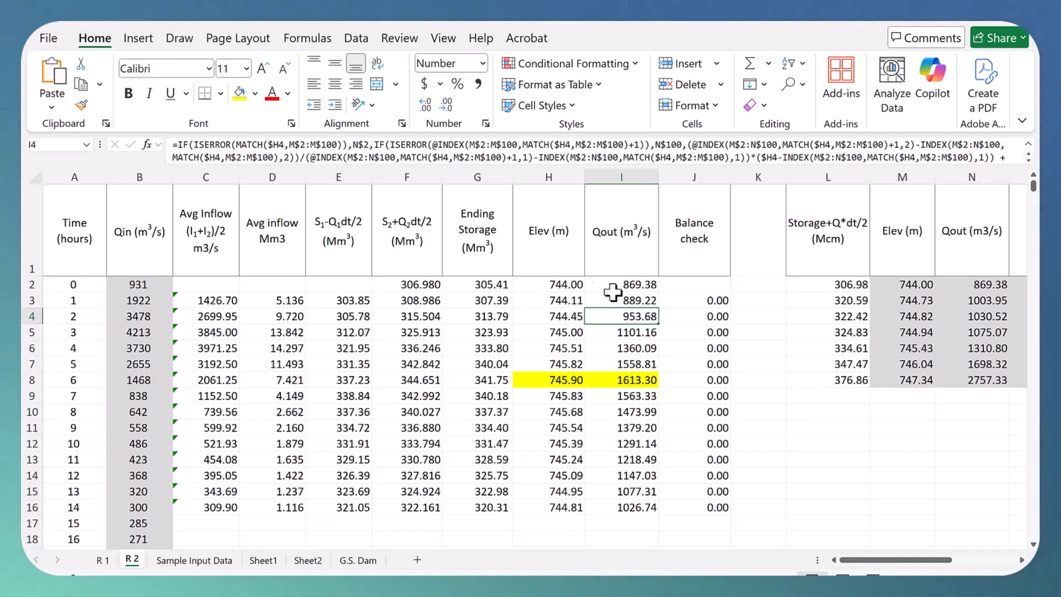
Step: Check the initial Qout formula in I2 and open the R 1 sheet to compare its routing table
click(637, 285)
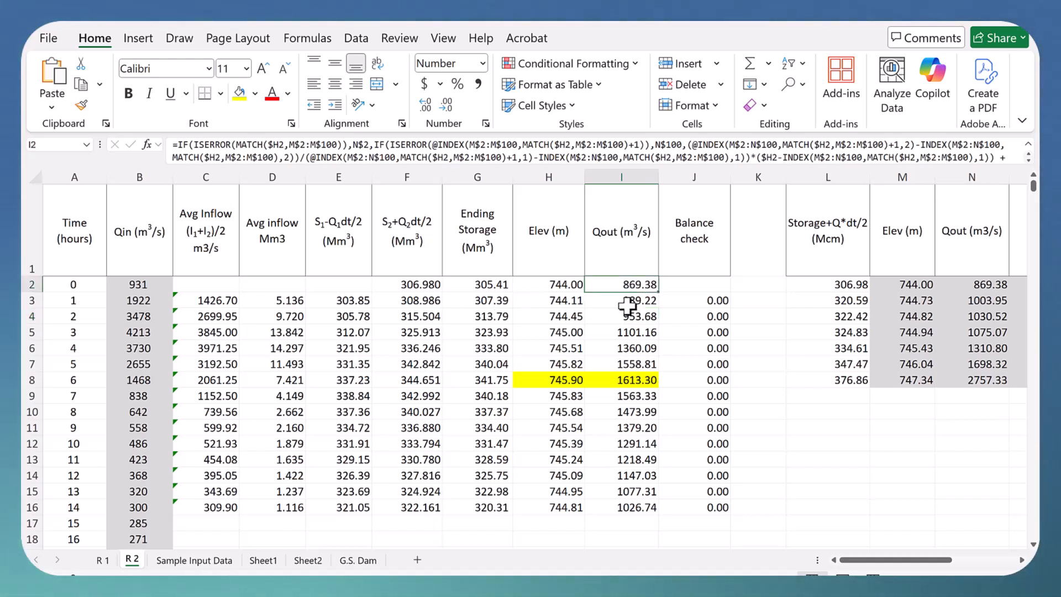
click(102, 561)
scroll(490, 335, up, 1)
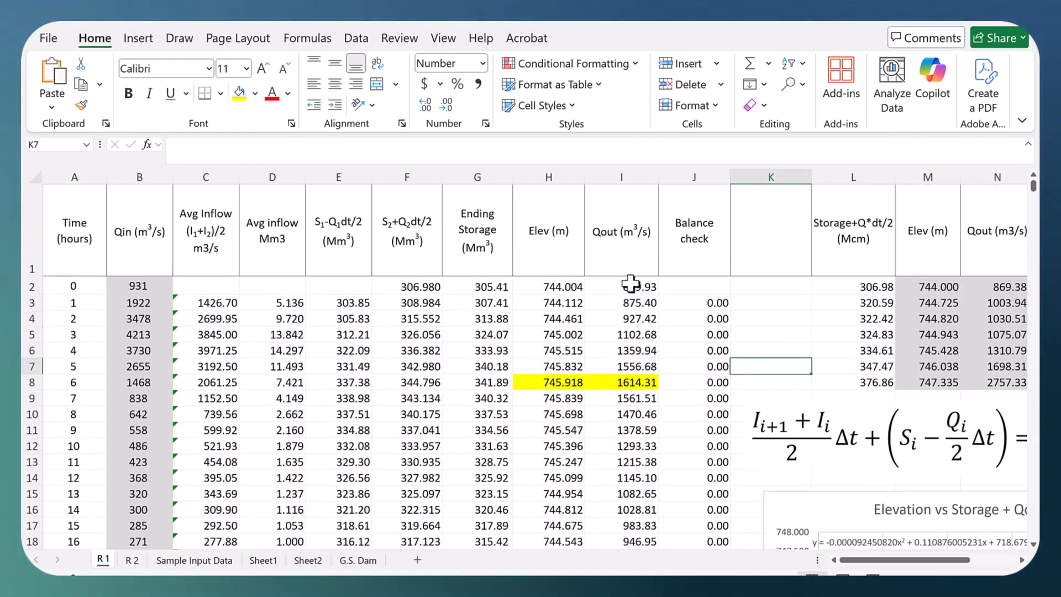
Step: Compare the initial Qout formula in I2 on R 1 with the rating table outflow in N2, and return to sheet R 2
click(630, 286)
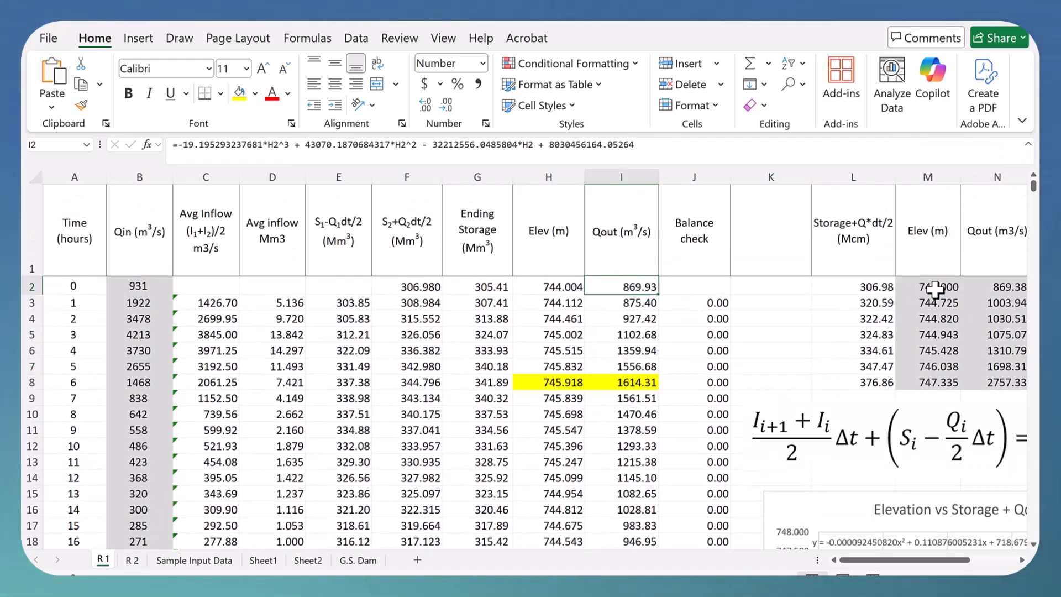
click(996, 289)
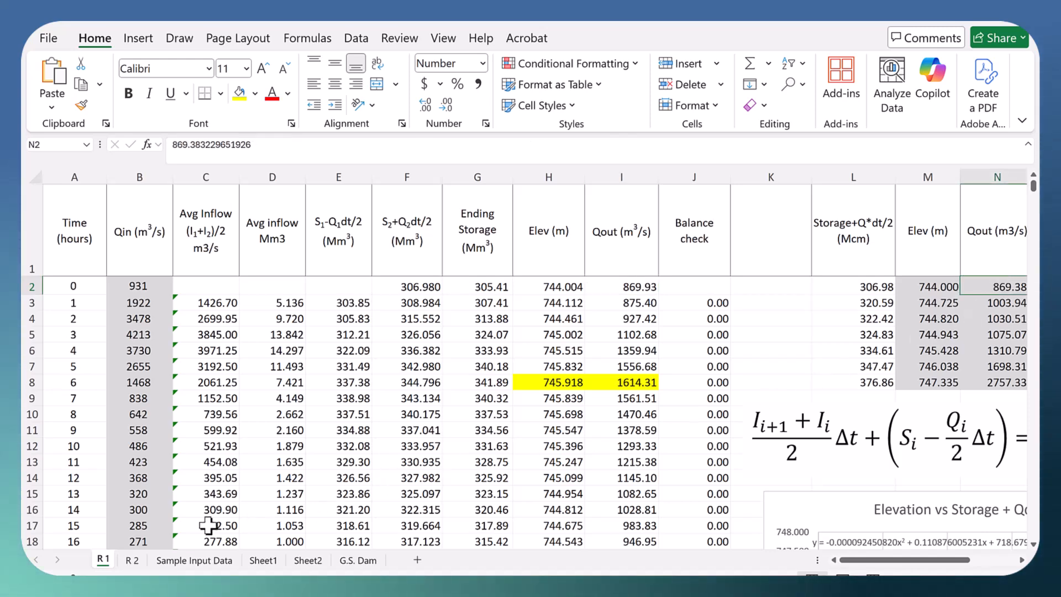
click(130, 561)
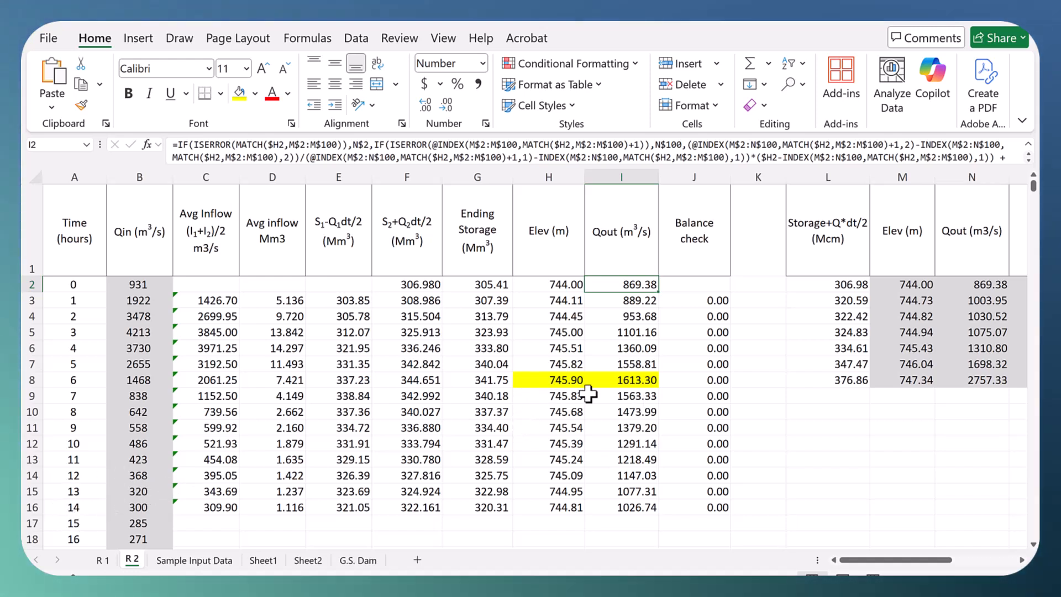
Step: Compare the highlighted peak elevation and outflow in H8 and I8 on R 2 with the same cells on R 1
click(555, 380)
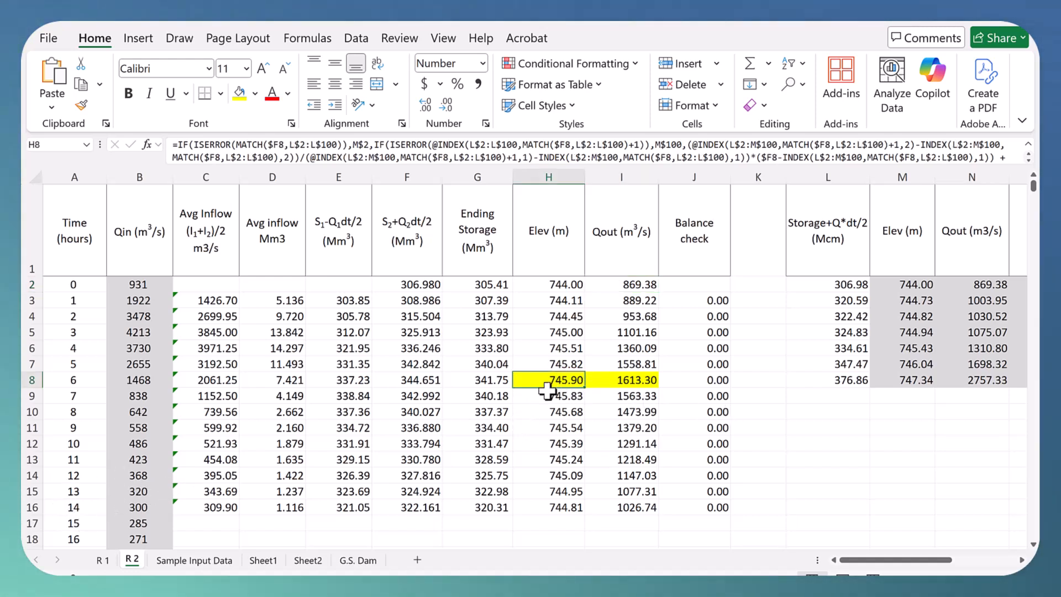
click(619, 381)
click(547, 381)
drag(547, 382, 599, 381)
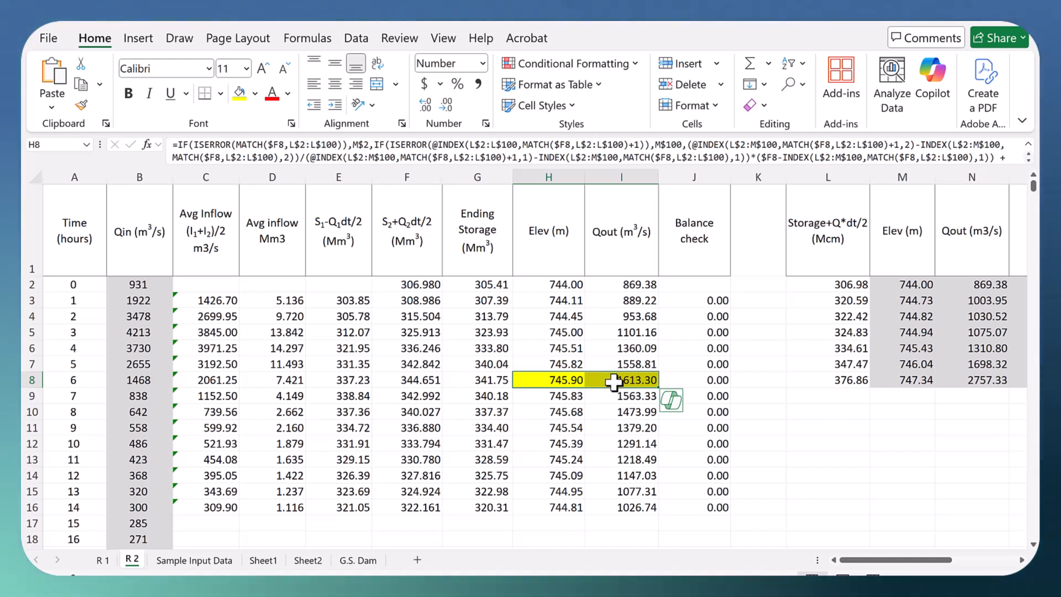
key(ctrl+Page_Up)
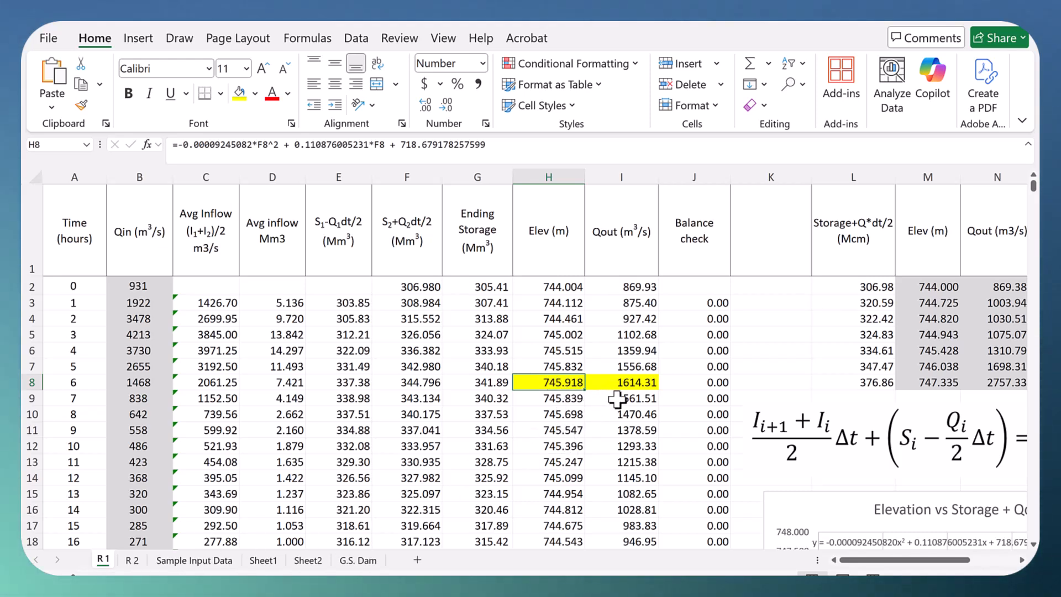
click(624, 381)
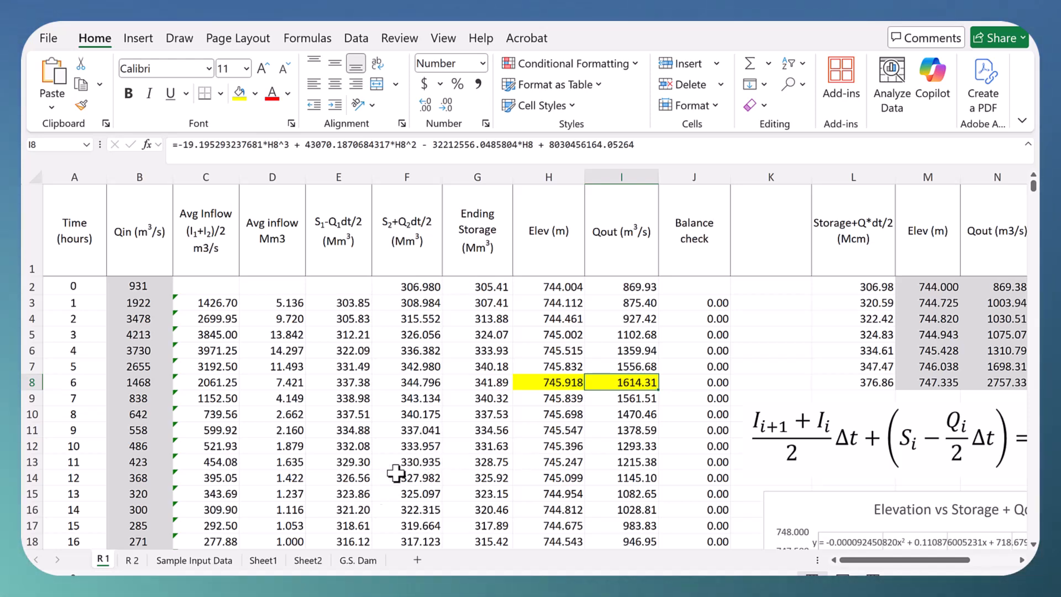
Step: Show the peak elevation in H8 on R 2 with three decimals and compare it with H8 on R 1
click(132, 559)
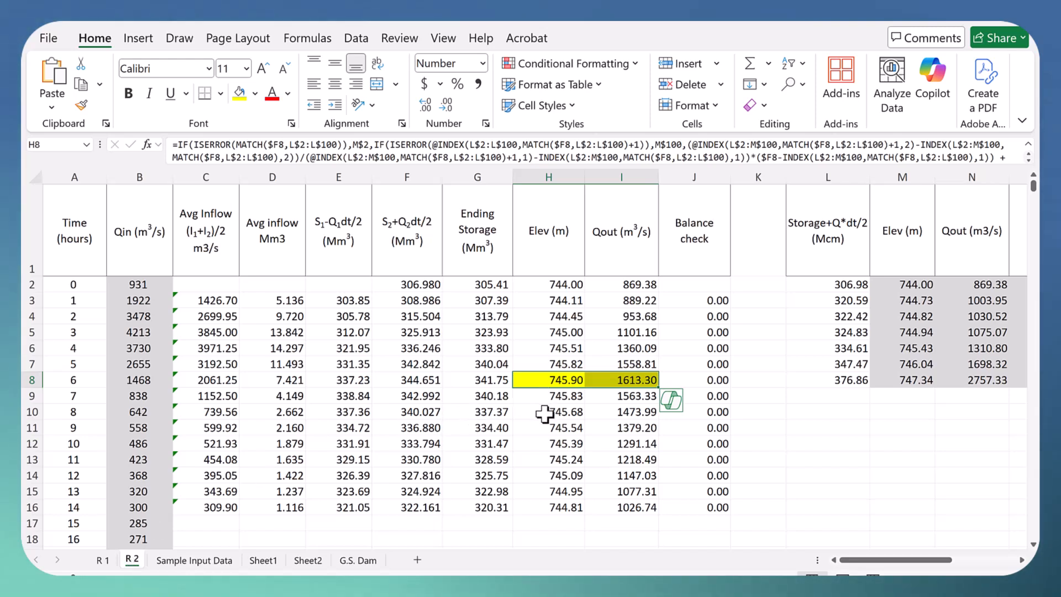
click(560, 378)
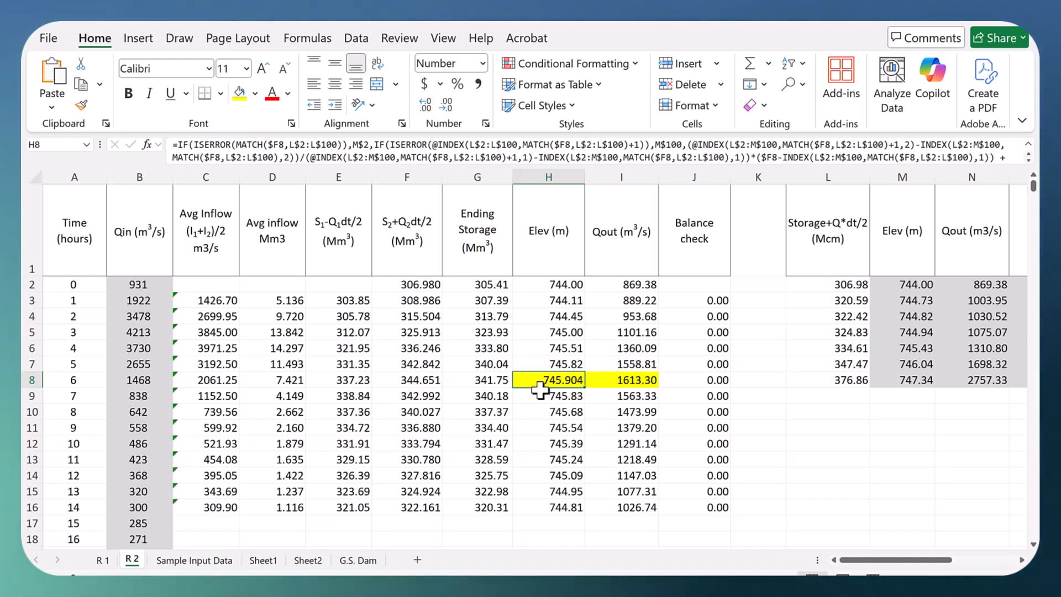
click(103, 561)
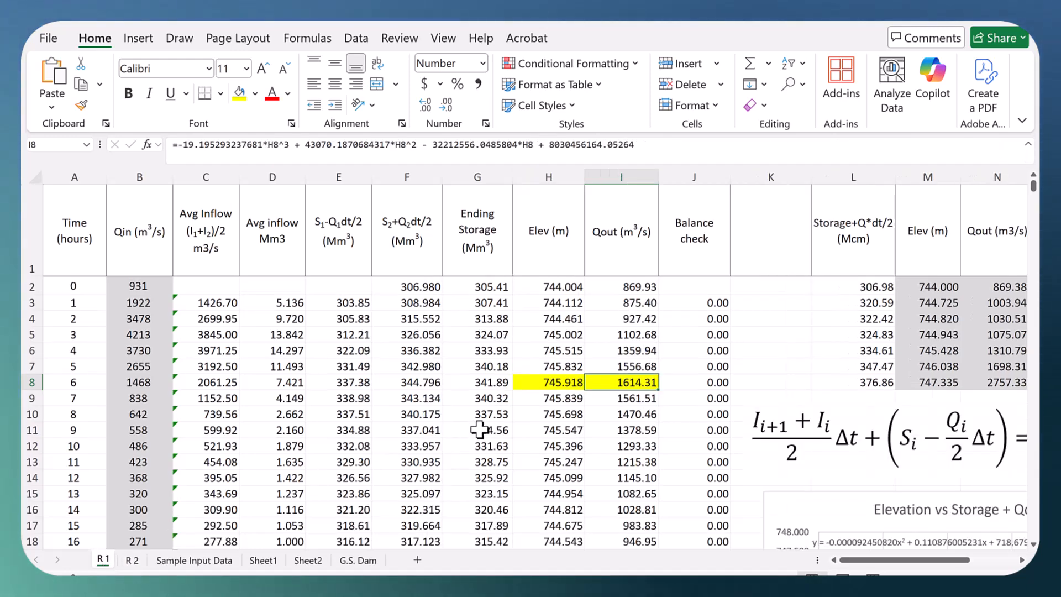
click(545, 383)
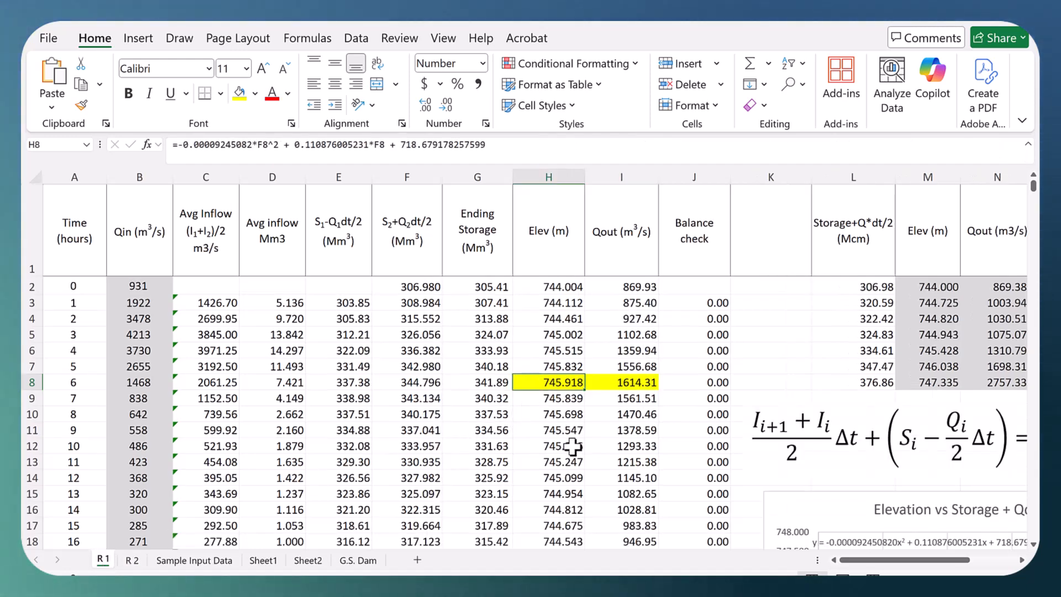
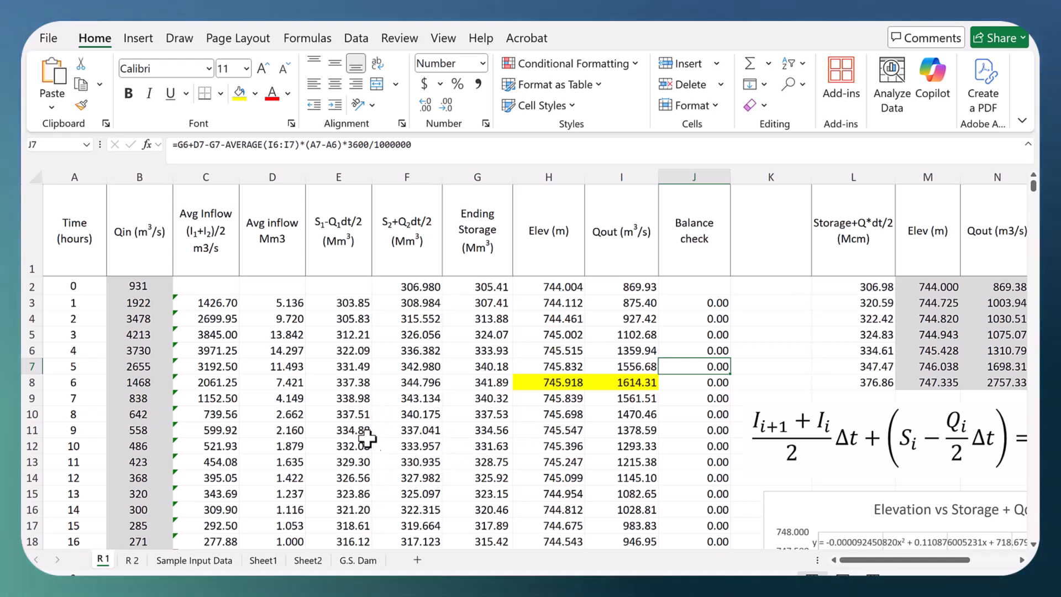
Step: Open the G.S. Dam sheet and check the initial Qout formula in I2 and the initial inflow in B2
click(357, 560)
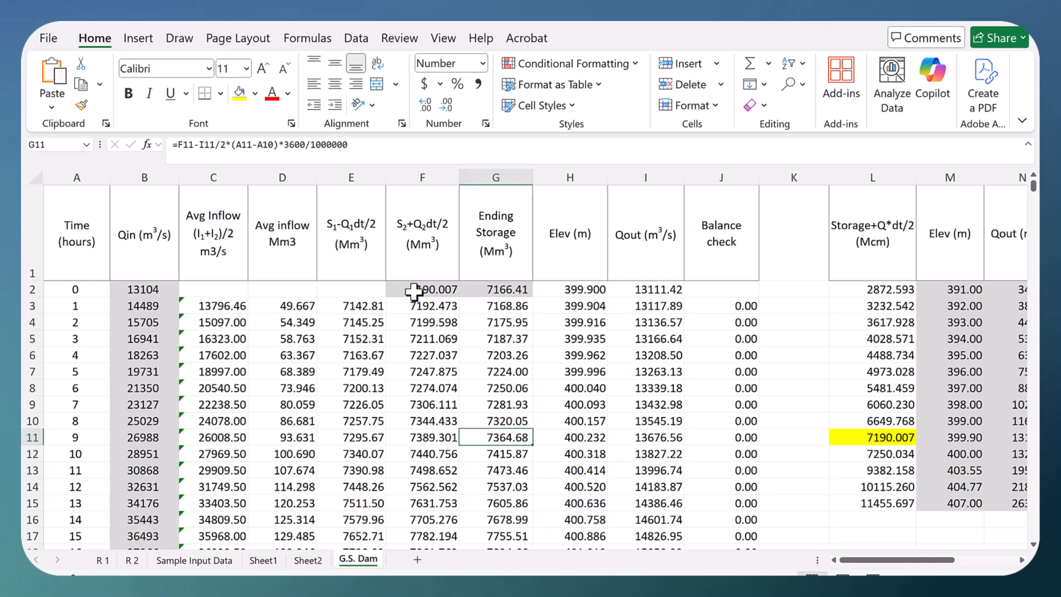
click(669, 291)
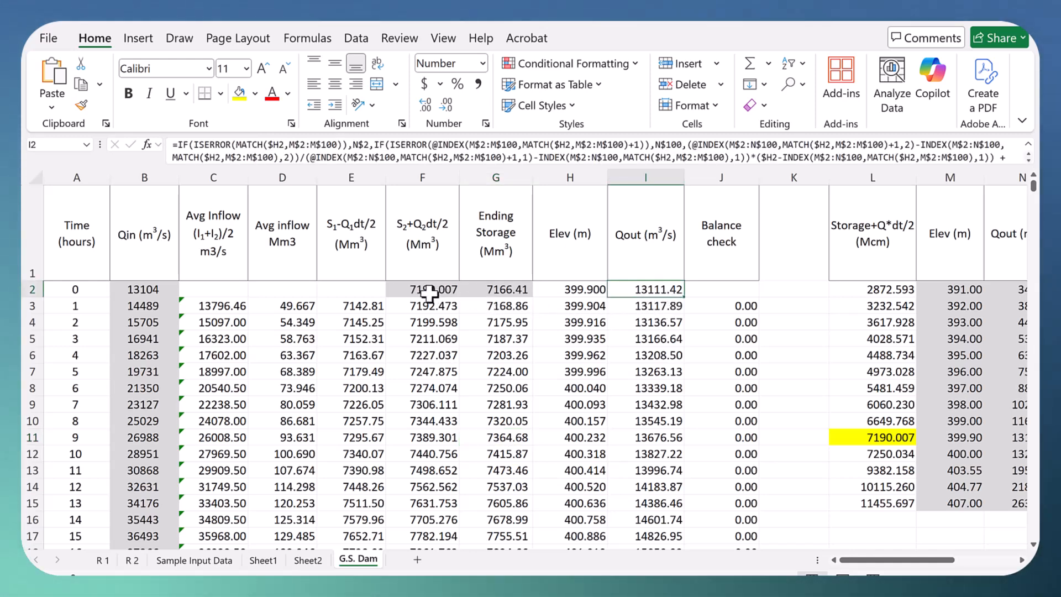
click(137, 291)
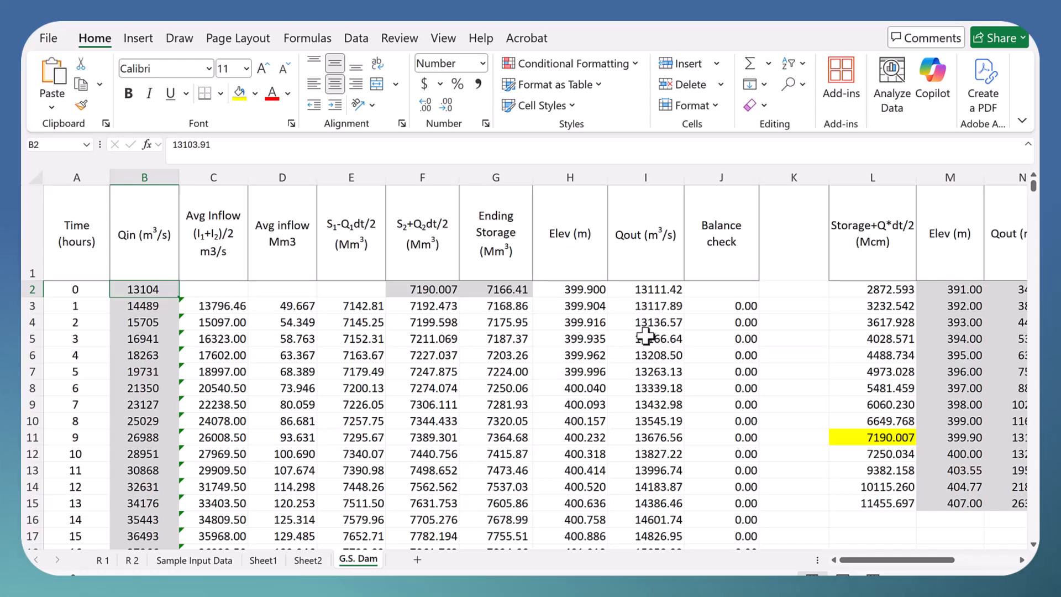
Step: Find the highlighted peak elevation and outflow in H53 and I53 on the G.S. Dam sheet and inspect their formulas
scroll(641, 346, down, 1)
scroll(671, 358, down, 7)
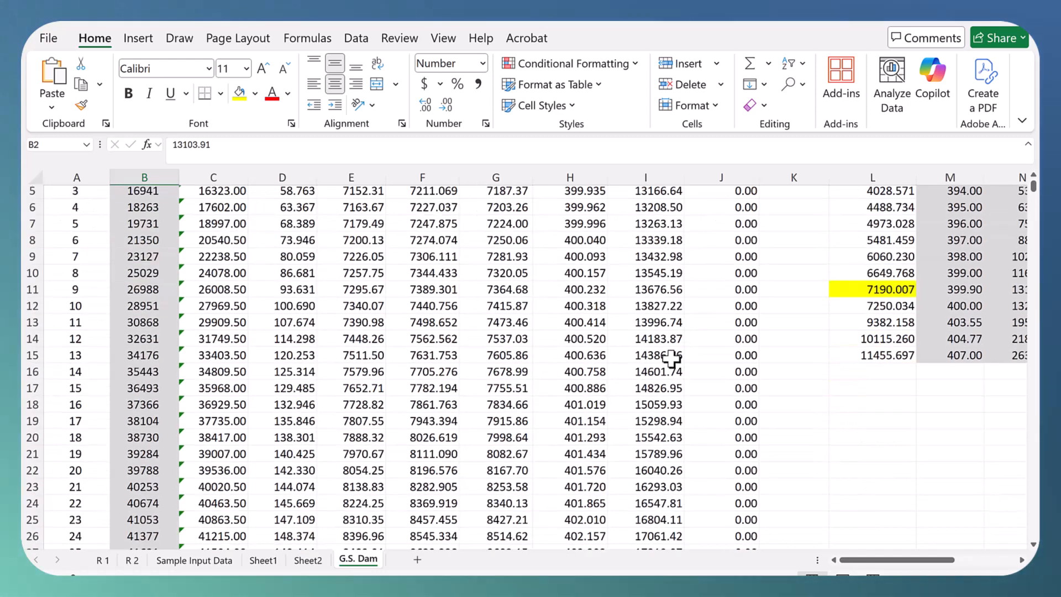
scroll(671, 358, down, 8)
click(591, 290)
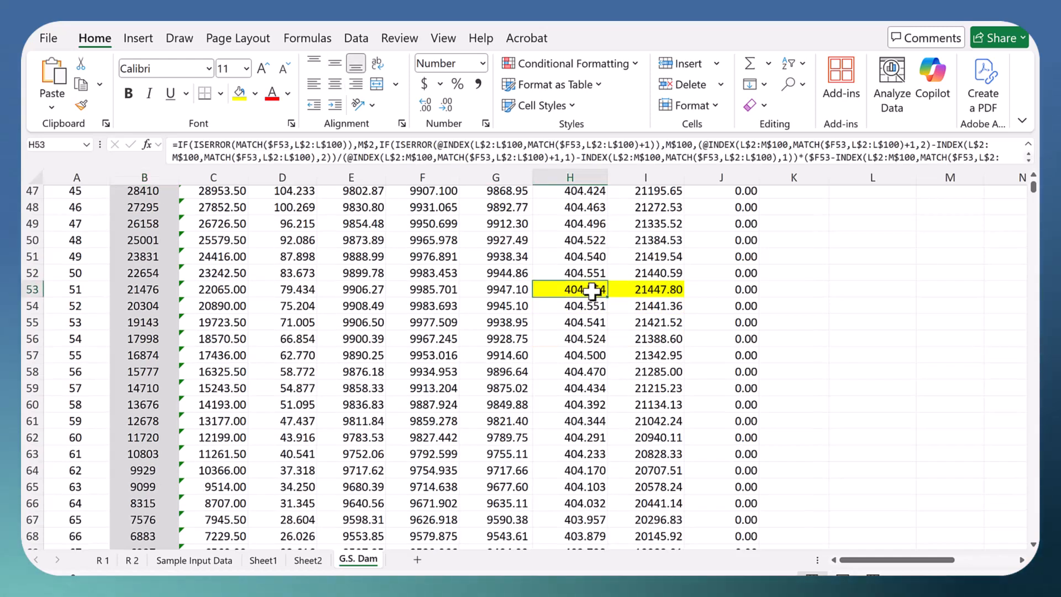
click(699, 290)
drag(585, 290, 652, 290)
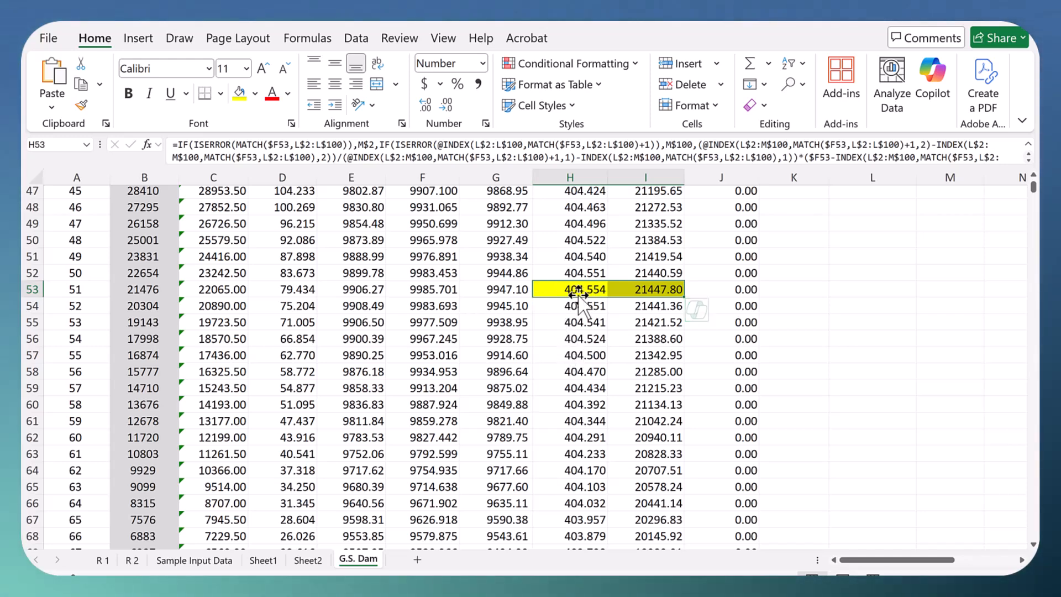
scroll(637, 359, up, 2)
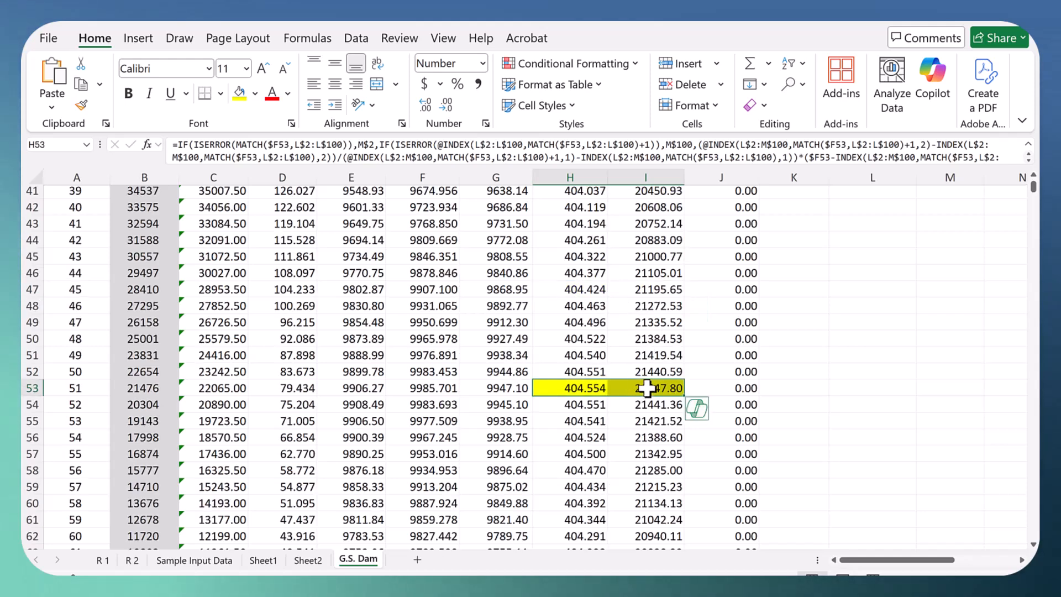
click(646, 388)
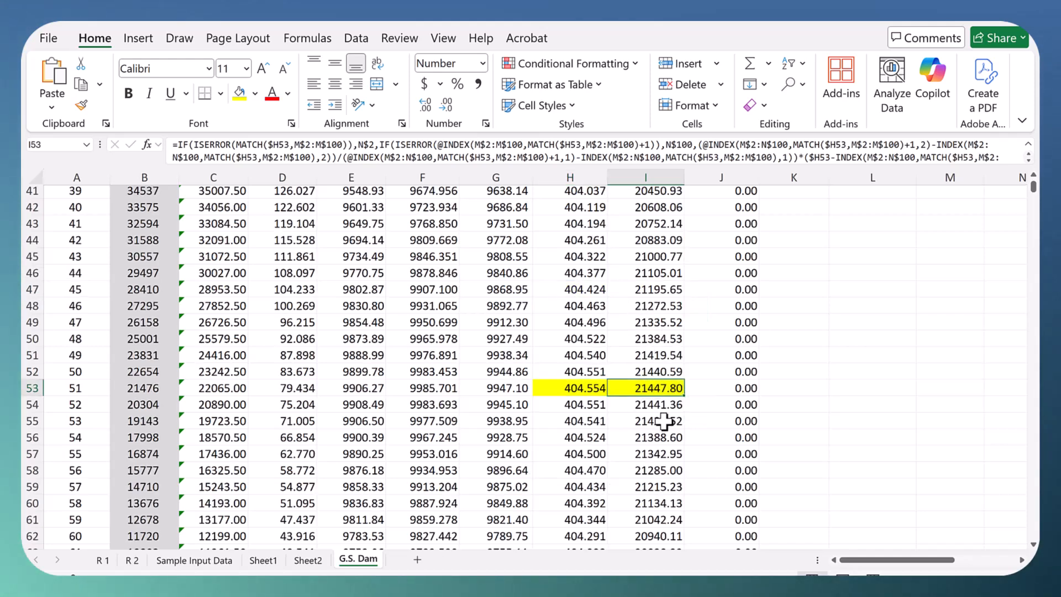
scroll(664, 421, up, 13)
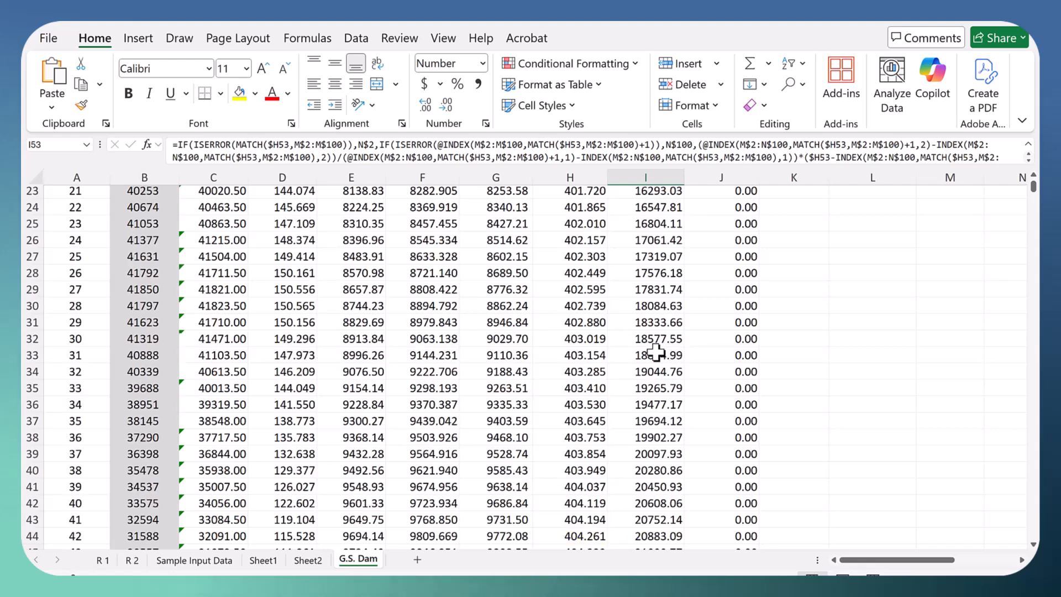
Step: Compare the rating table's storage, elevation and Storage+Q*dt/2 values in row 11 with the initial values in F2 and G2
click(878, 442)
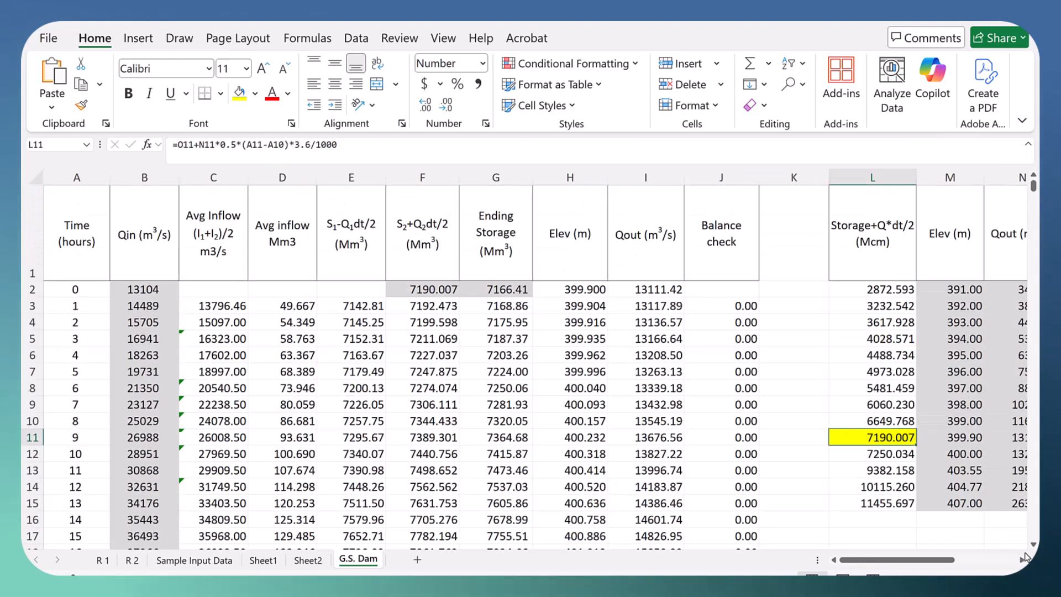
scroll(928, 452, right, 3)
click(911, 438)
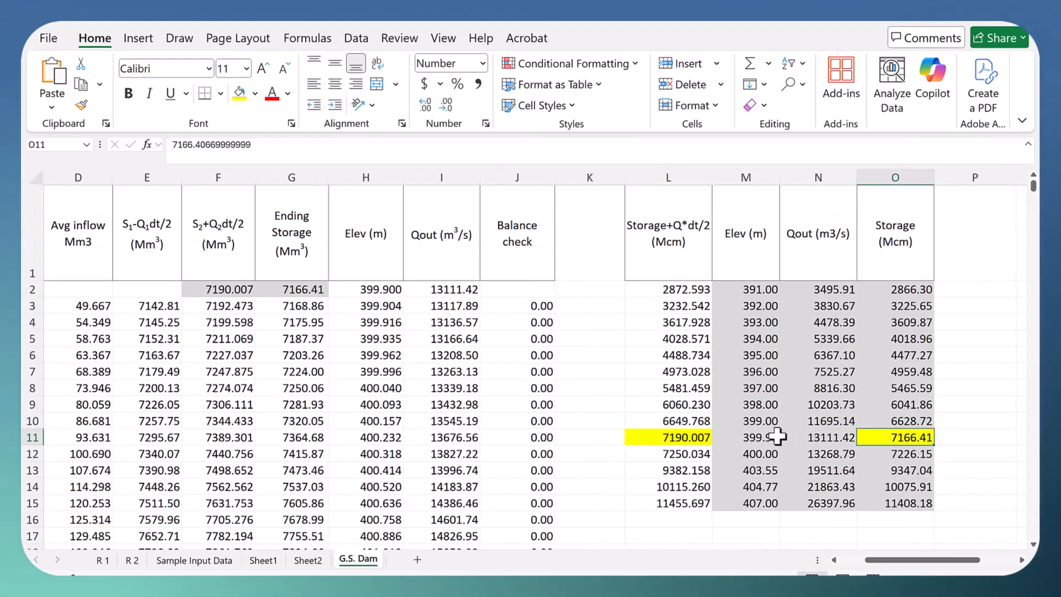
click(753, 438)
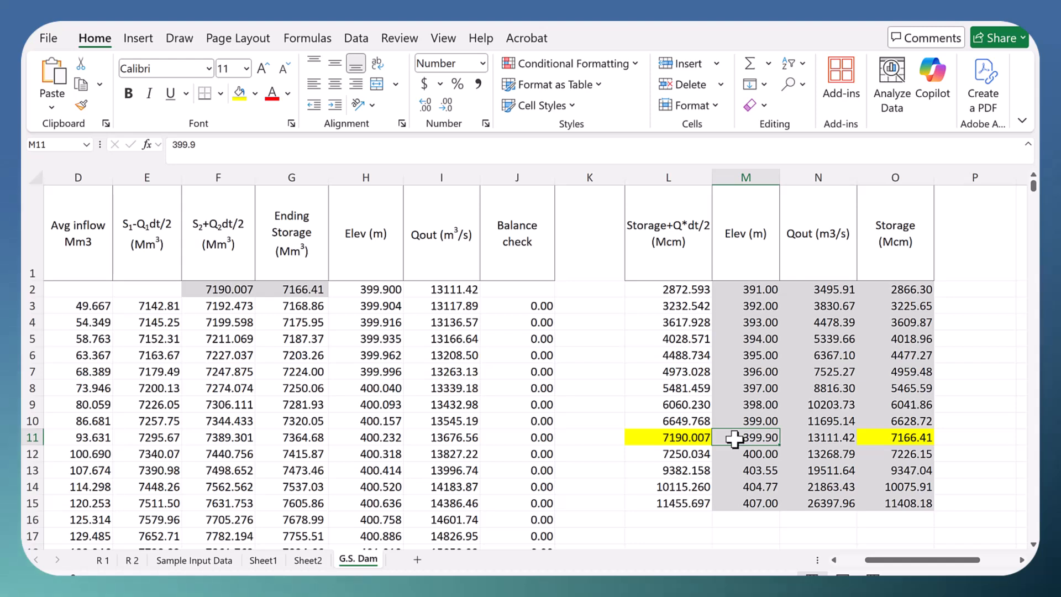
click(906, 436)
click(688, 437)
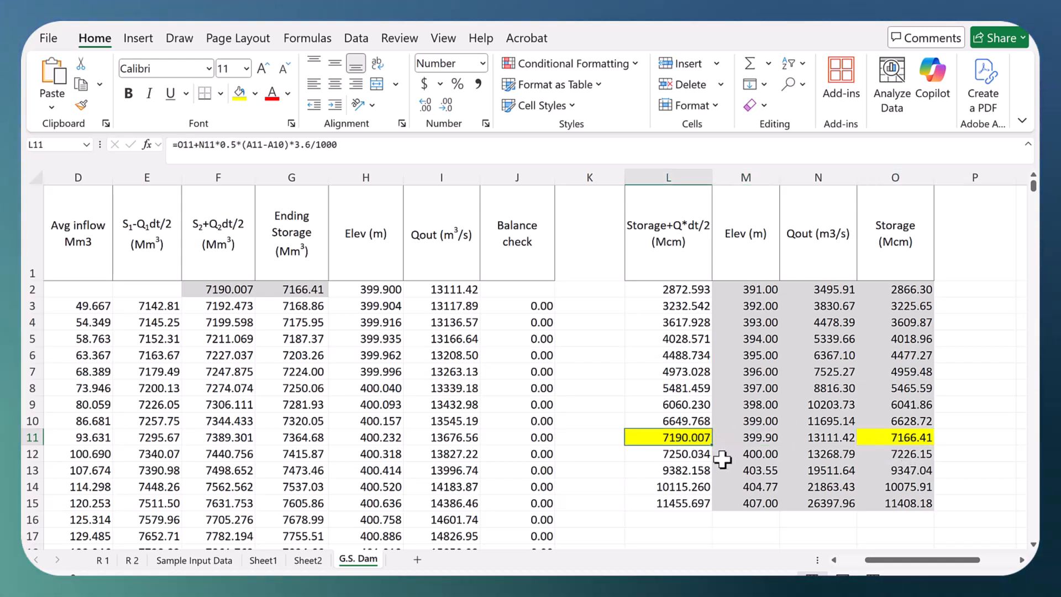
click(227, 287)
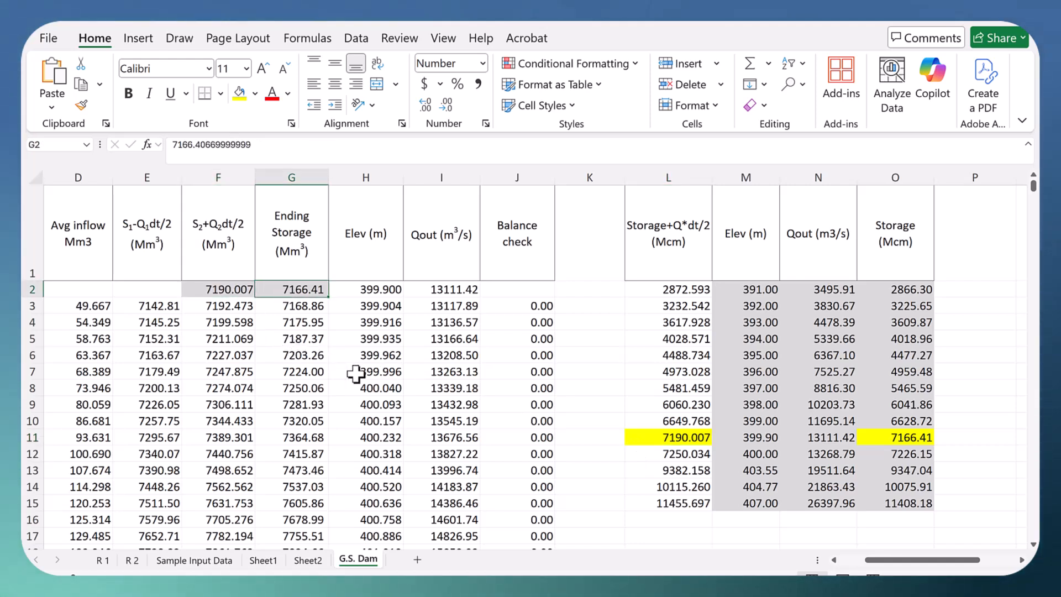
Step: Copy the full hourly discharge series in column T, starting at T2
click(1021, 559)
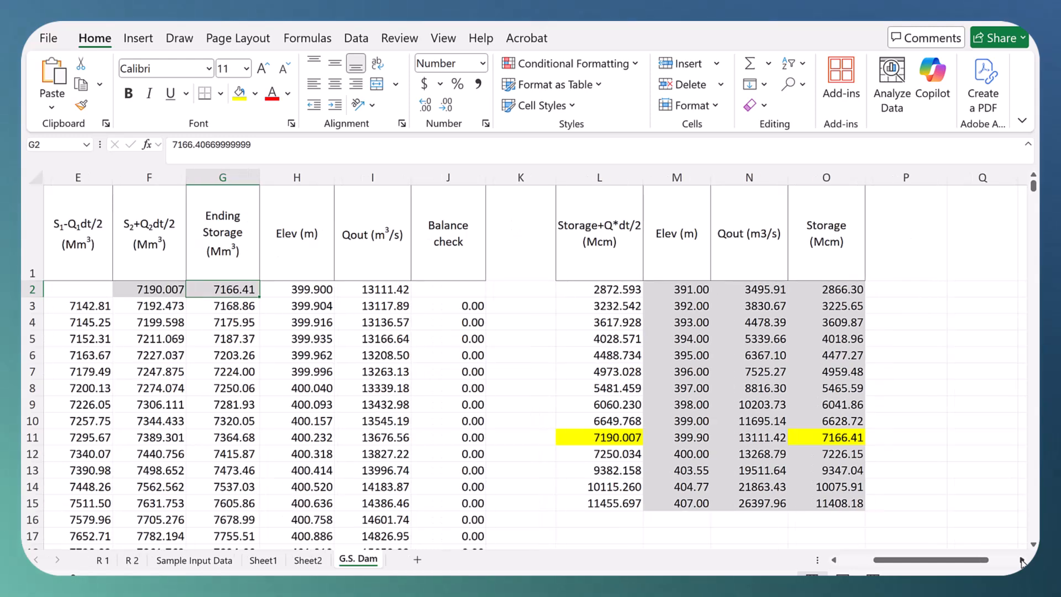
click(1021, 559)
click(1021, 560)
click(1021, 559)
click(1021, 560)
click(1021, 559)
scroll(799, 240, down, 1)
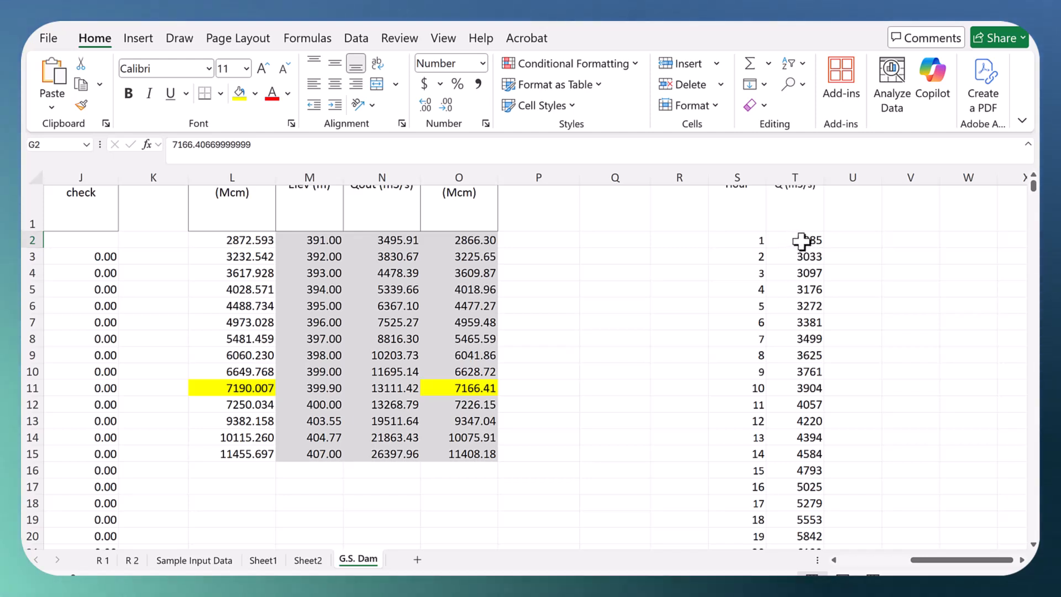
click(801, 240)
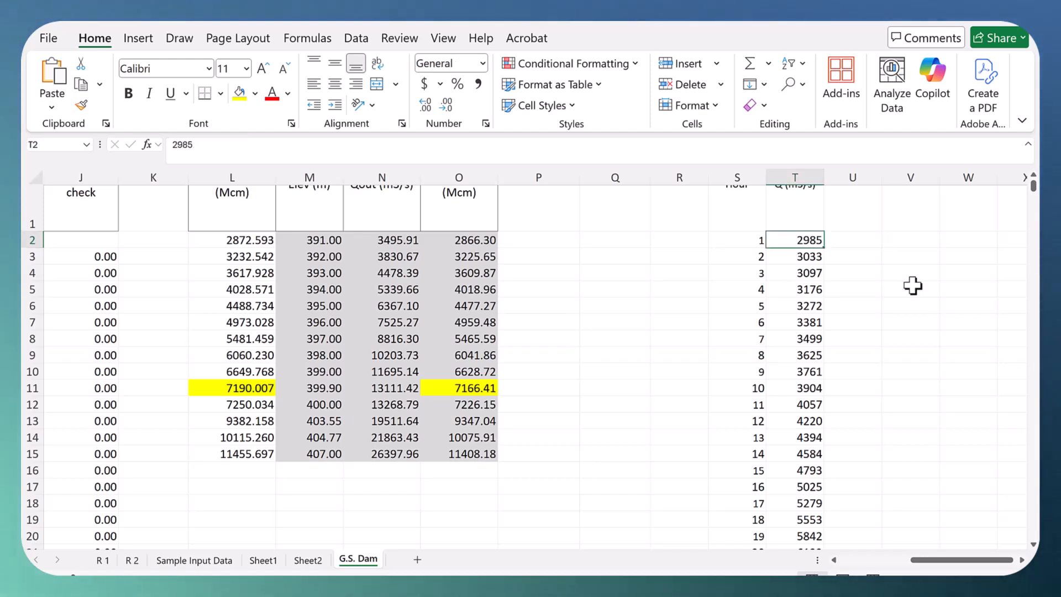
click(899, 290)
drag(807, 242, 800, 570)
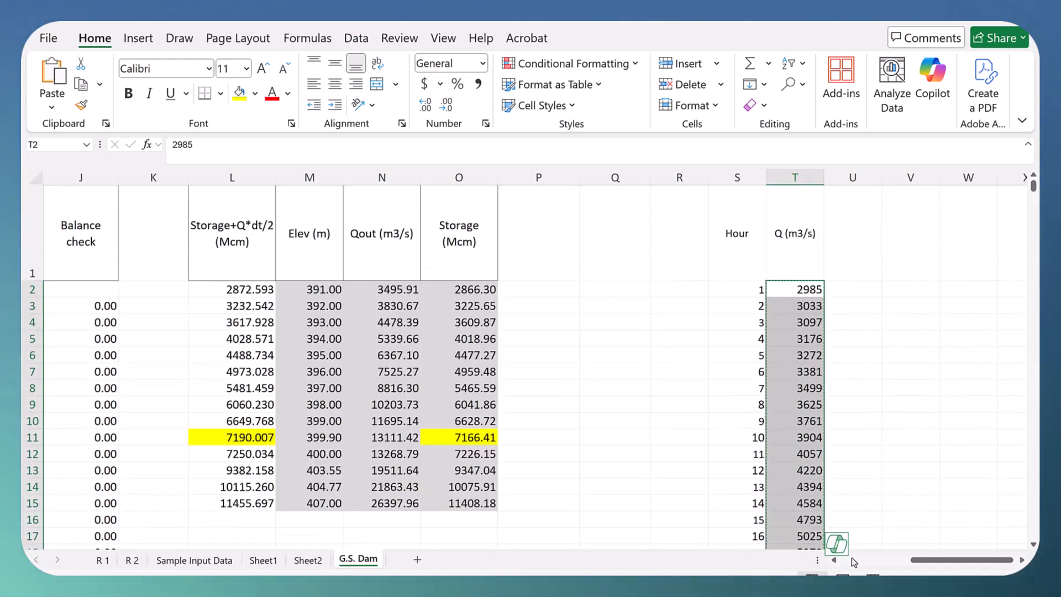
Step: Paste the copied discharge series as values into the Qin column starting at B2
click(853, 562)
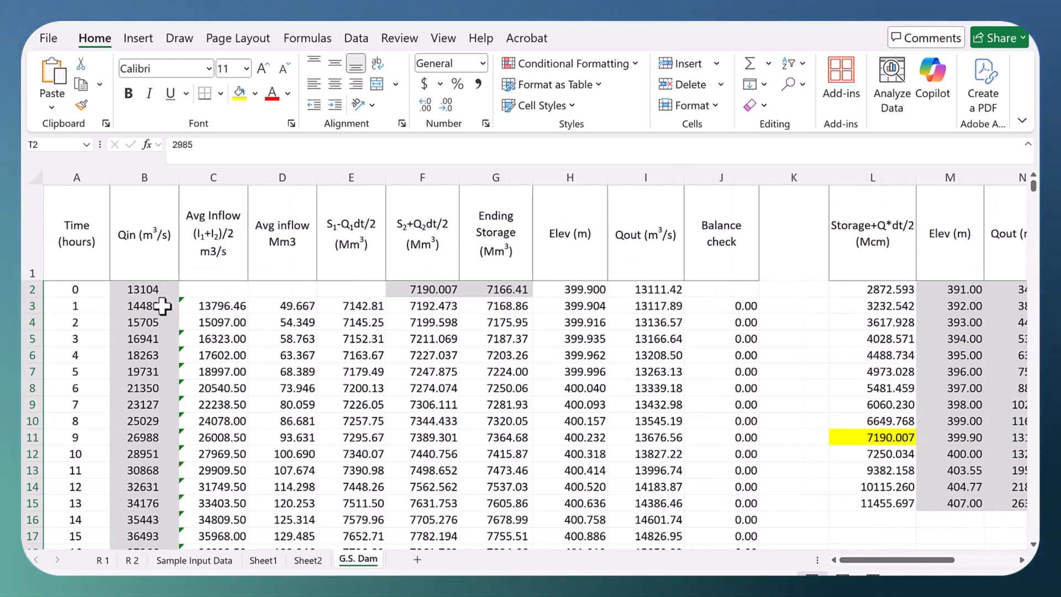
click(135, 288)
right_click(135, 289)
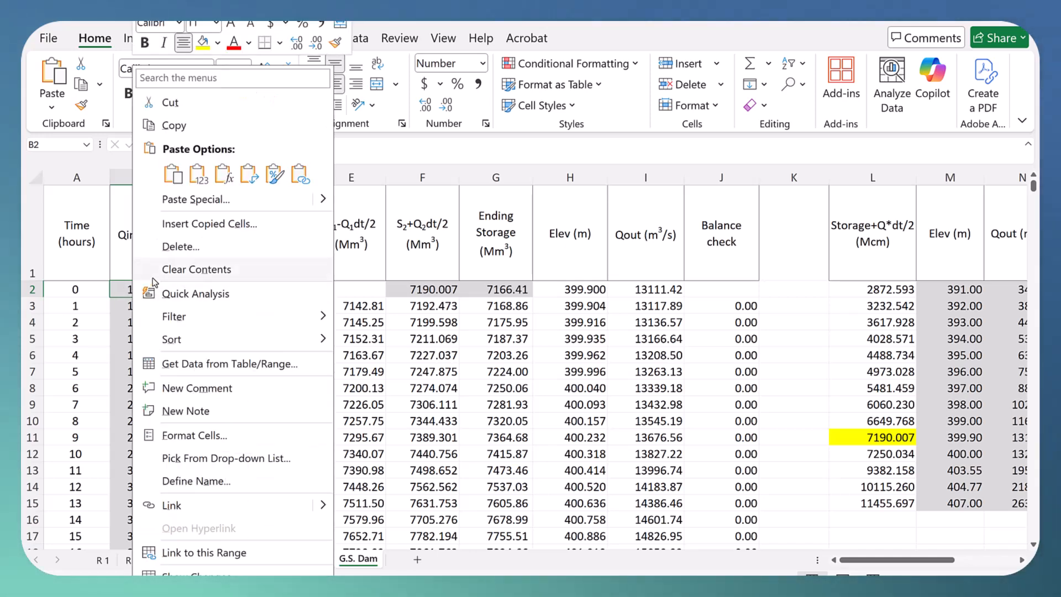
click(197, 172)
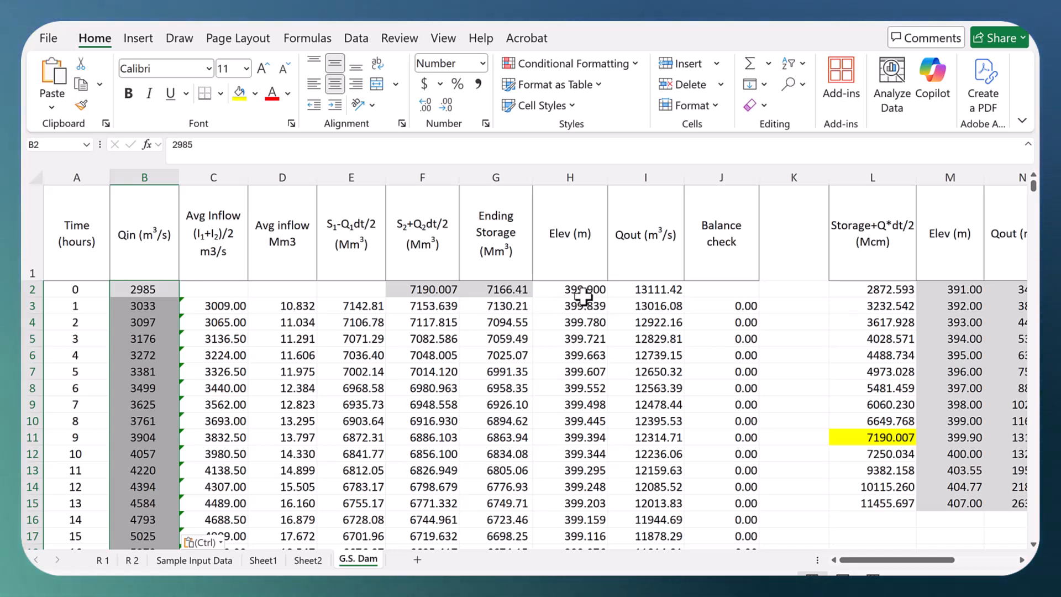
Step: Review the recalculated Qout values and the Elev column from H2 down to the end of the formulas in row 82
scroll(598, 289, down, 1)
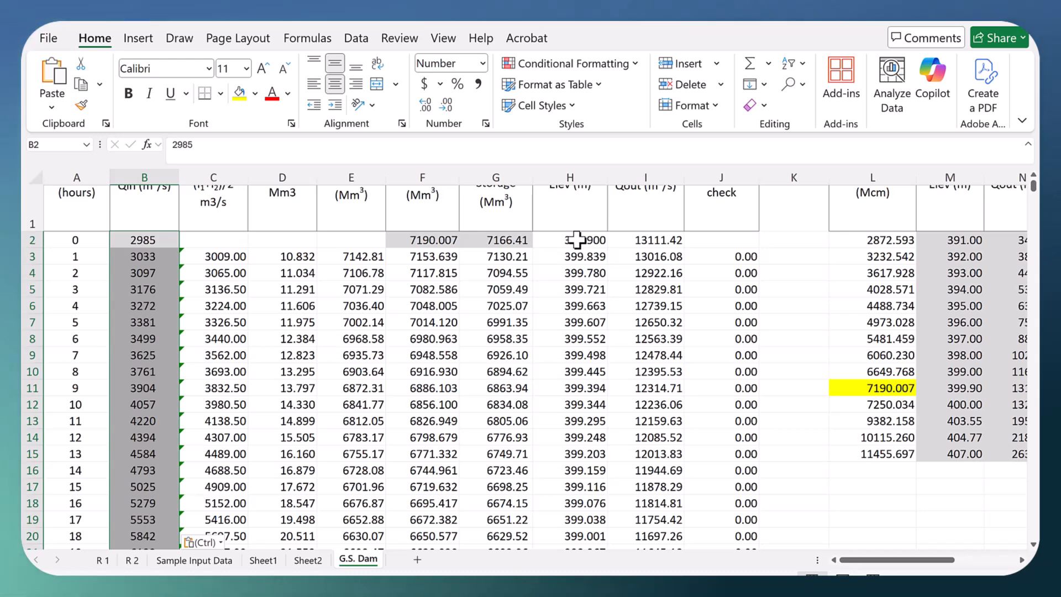
click(645, 255)
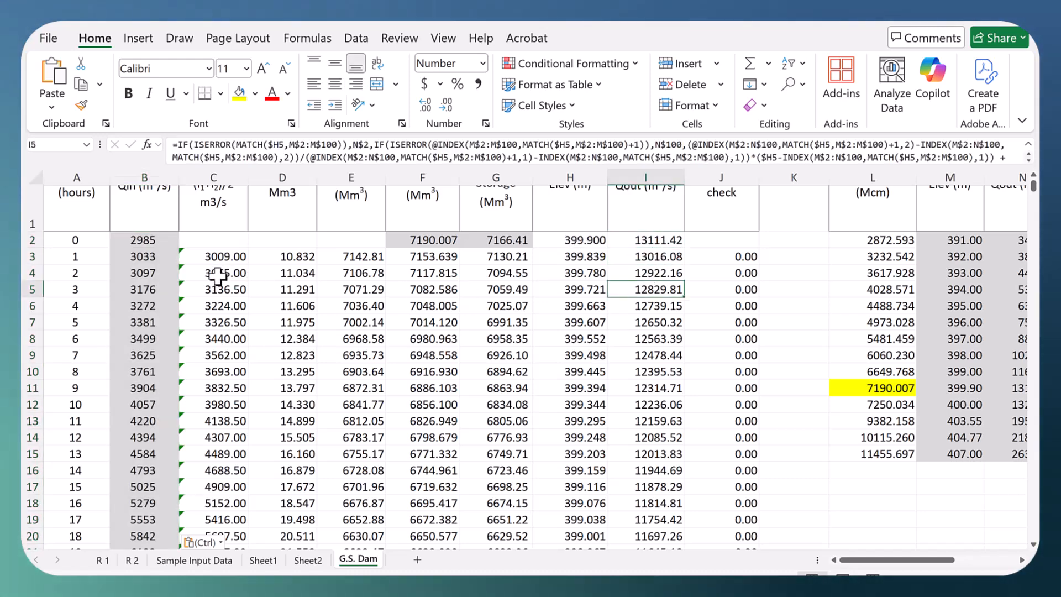
drag(575, 241, 575, 375)
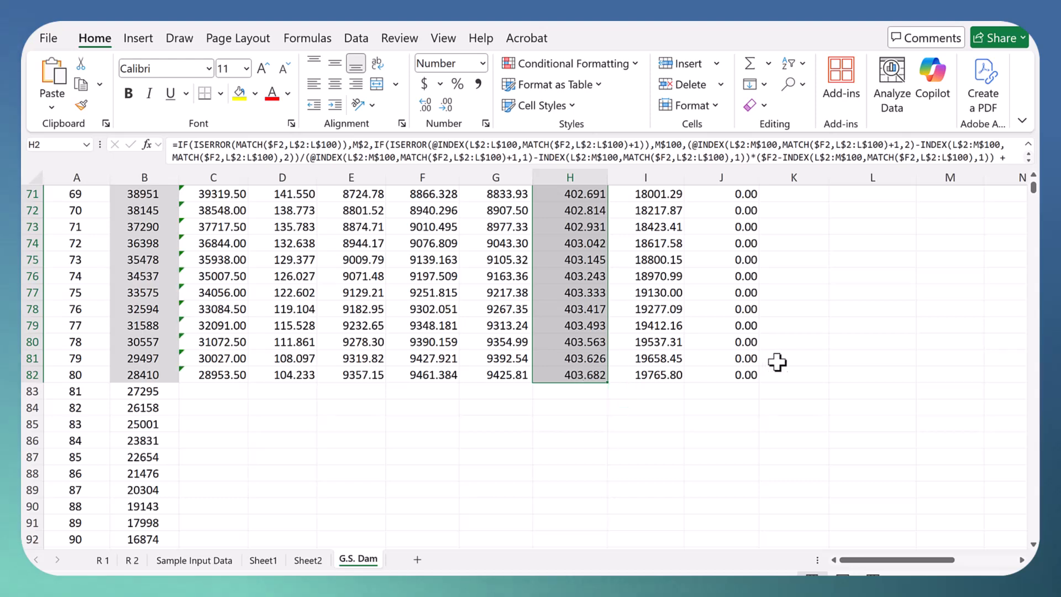
click(827, 360)
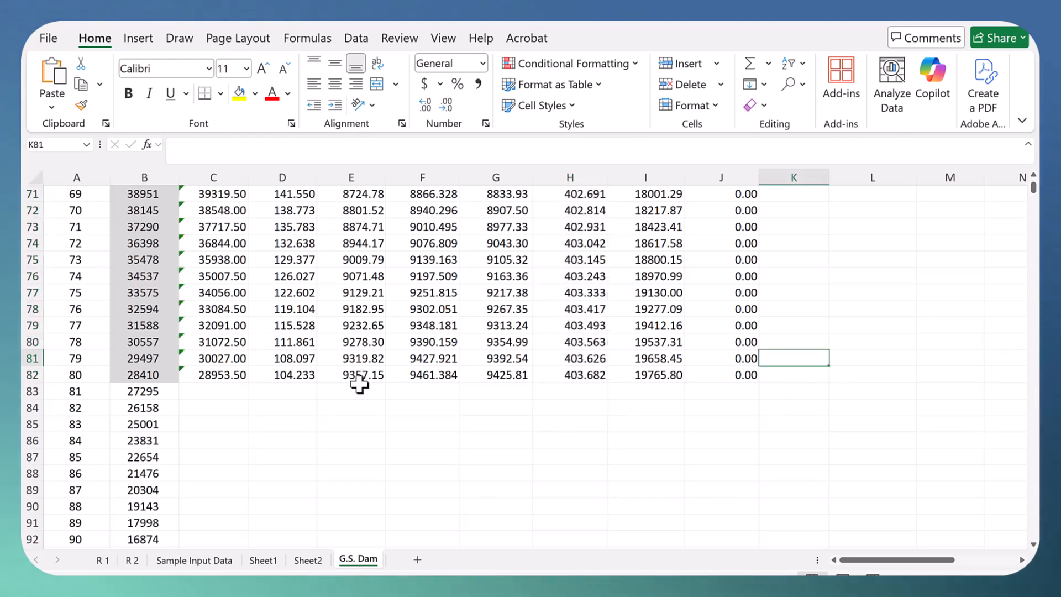
Step: Extend the routing formulas in C82:J82 down alongside the additional inflow rows
click(201, 377)
drag(267, 380, 751, 540)
scroll(663, 431, up, 3)
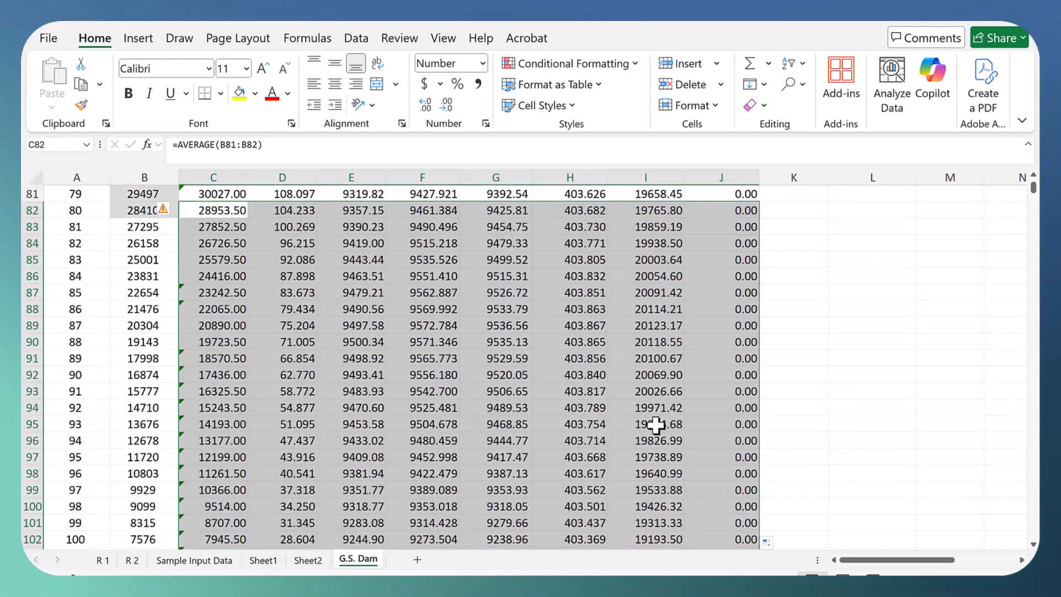
Step: Locate the new peak elevation and outflow and highlight H89:I89 in yellow
scroll(656, 425, up, 6)
scroll(655, 417, down, 2)
scroll(652, 409, down, 3)
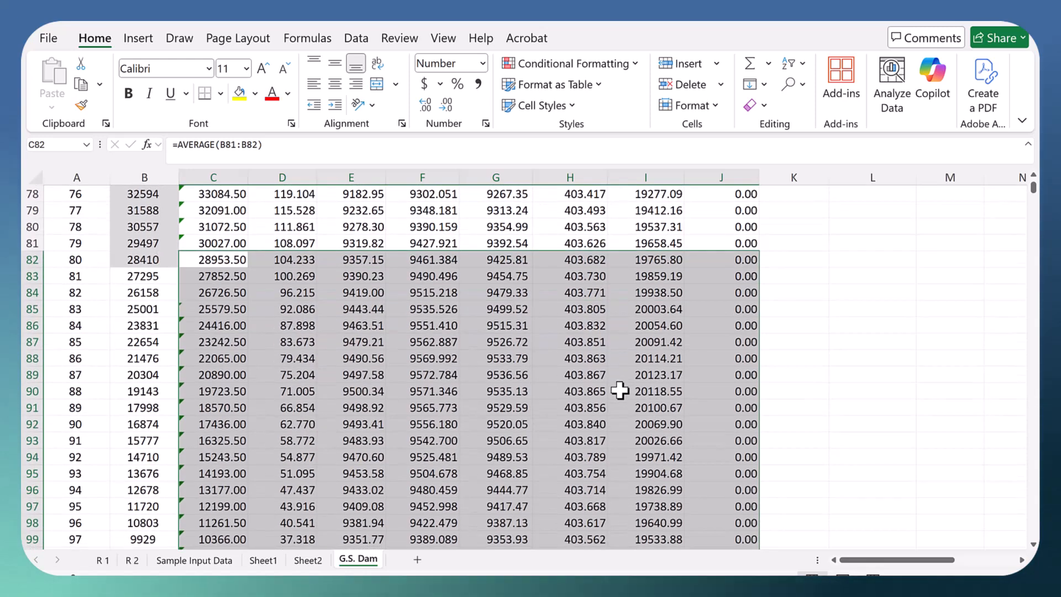
scroll(613, 376, down, 1)
click(595, 342)
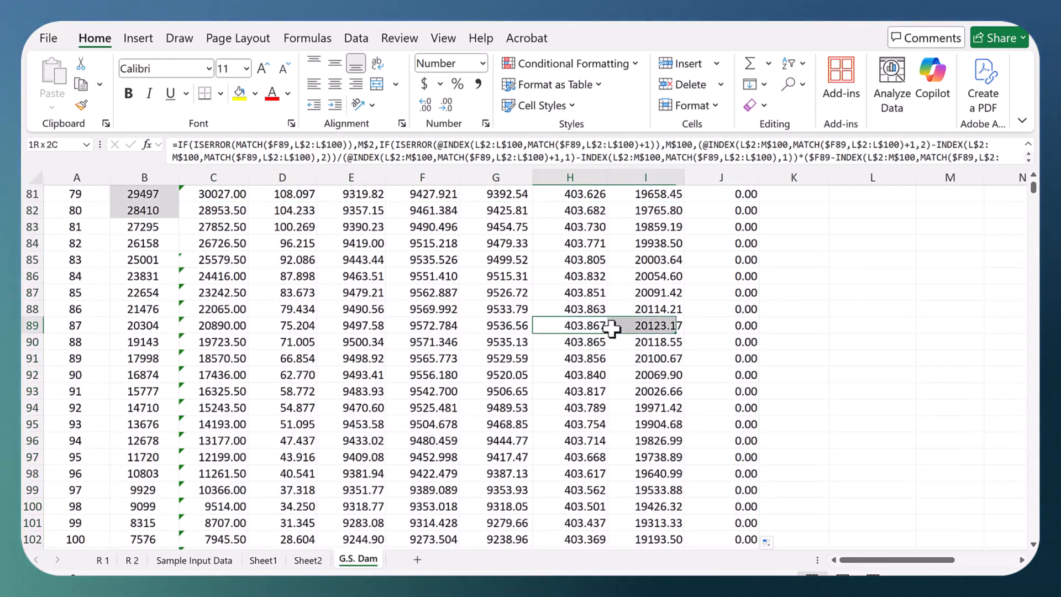
click(240, 94)
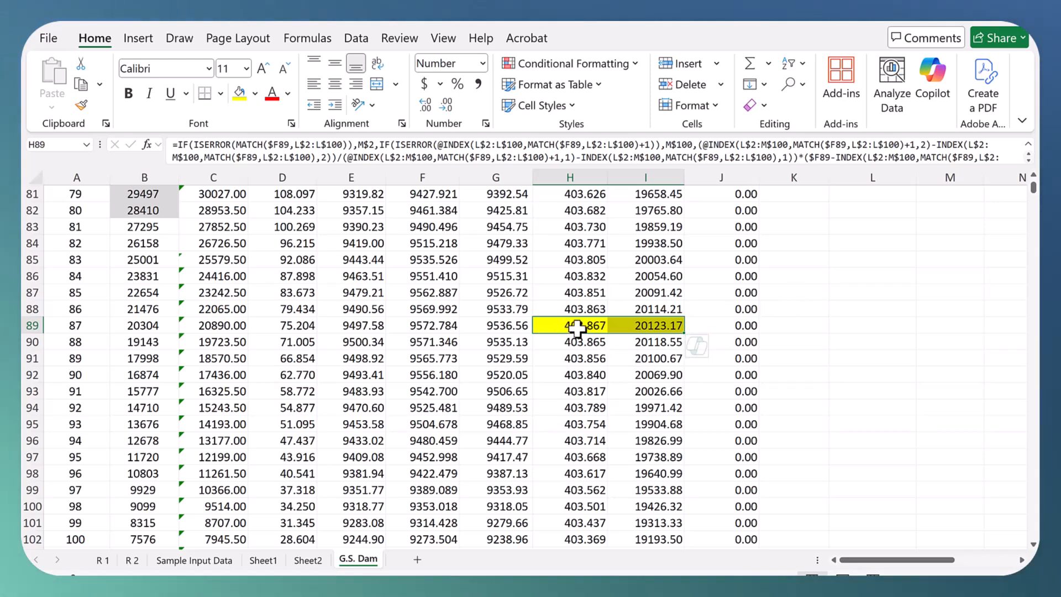
Step: Check the peak elevation and outflow formulas in H89 and I89, and review the routing table back up to its first row
click(596, 326)
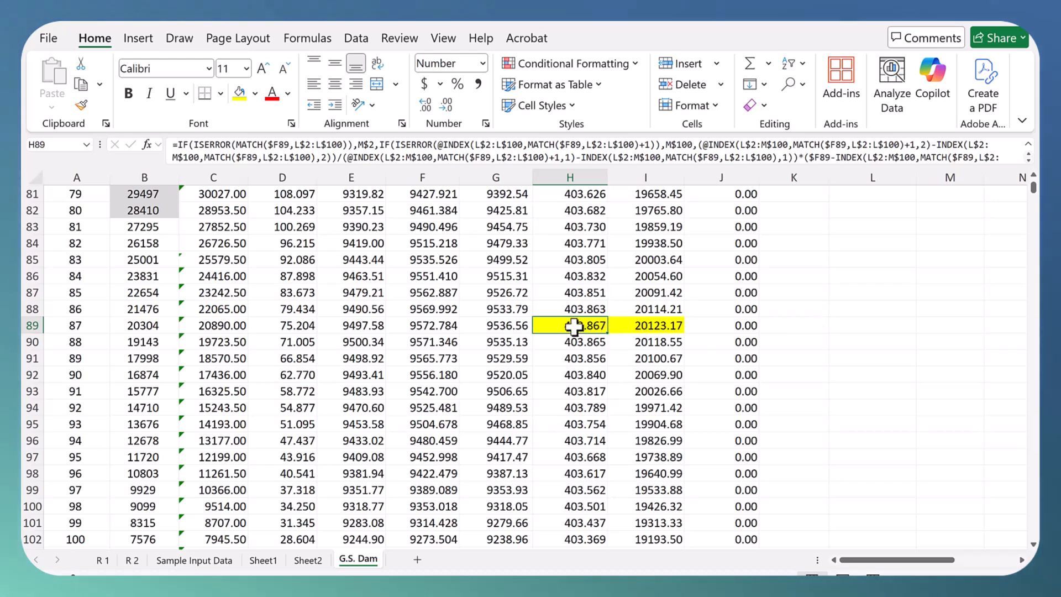
click(654, 326)
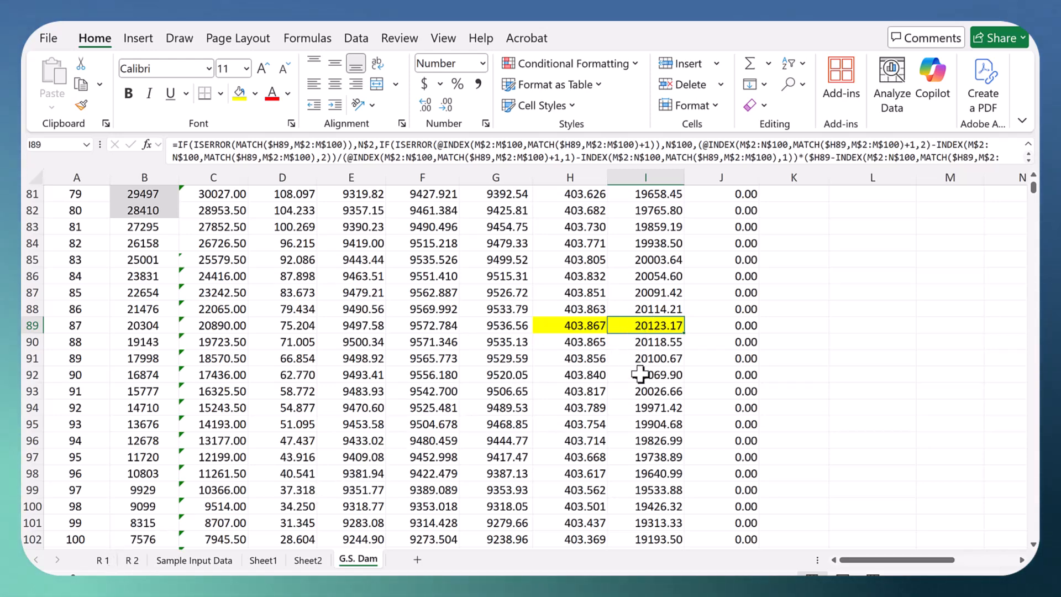
click(564, 326)
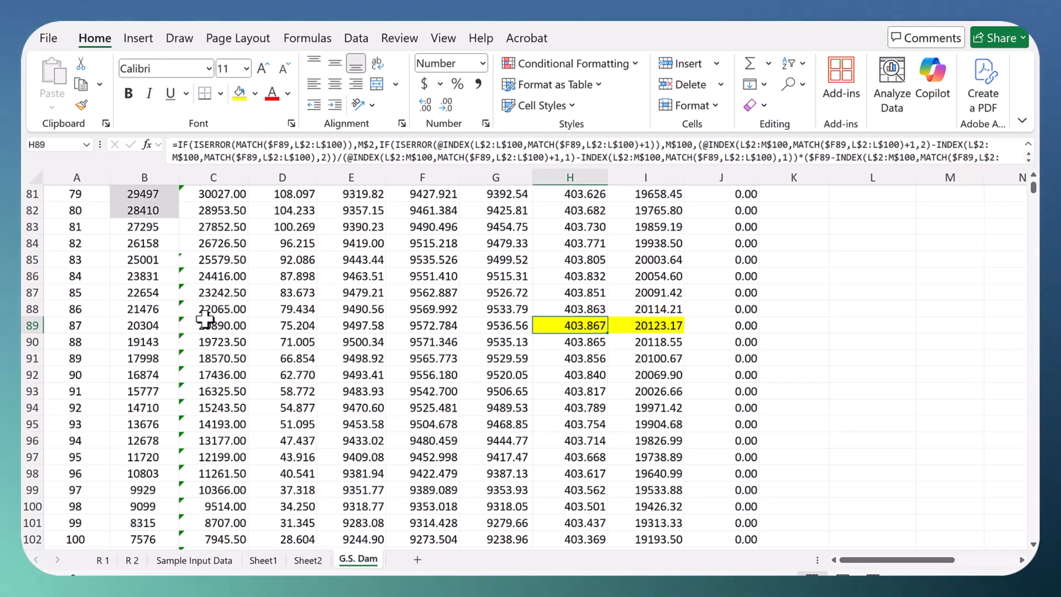
scroll(279, 315, up, 8)
scroll(539, 338, up, 19)
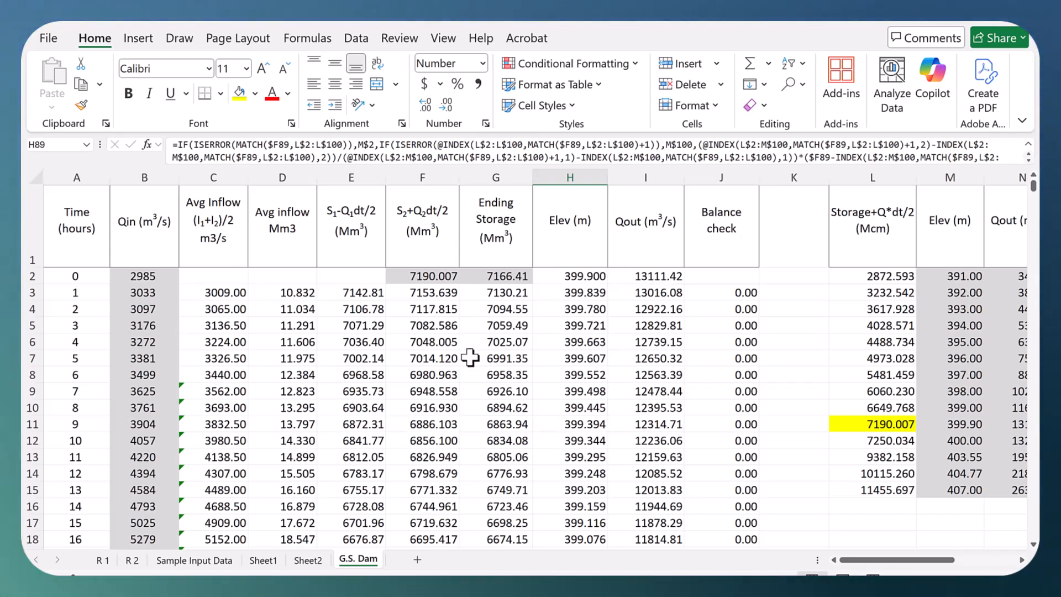
scroll(331, 359, down, 10)
scroll(335, 359, up, 4)
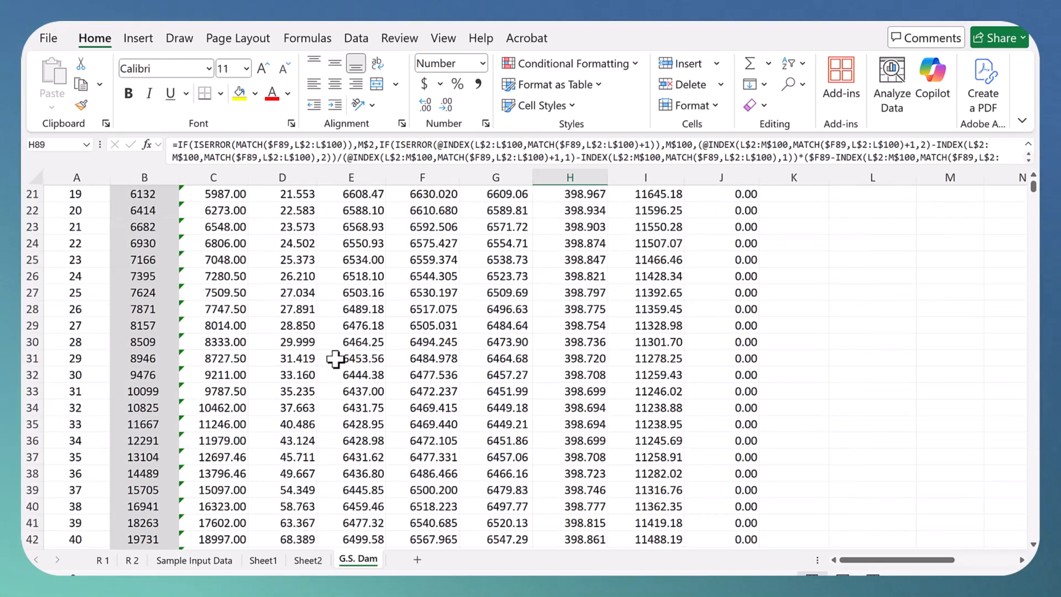
scroll(335, 359, up, 7)
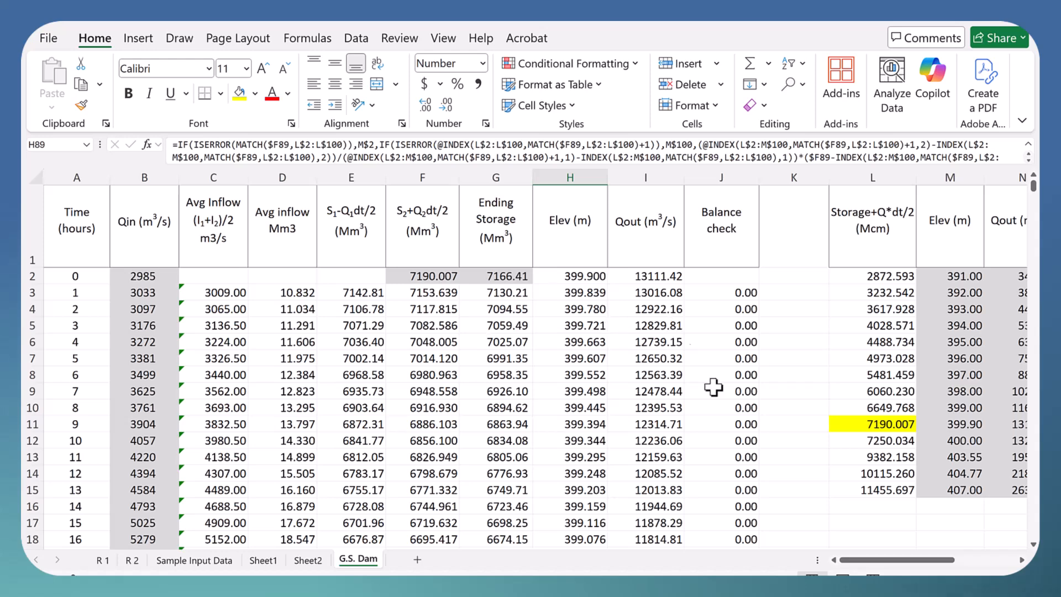
Step: Examine the elevation, outflow and storage input data in M2:O15 and the Storage+Q*dt/2 formulas in L3 and L4
click(1022, 559)
click(1022, 559)
click(1023, 559)
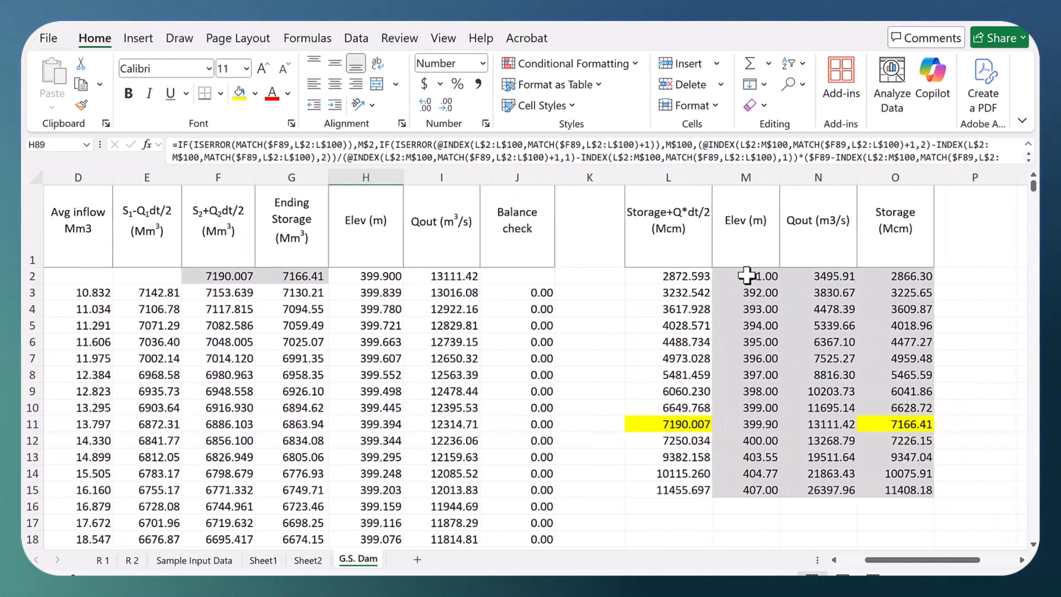
drag(749, 275, 898, 483)
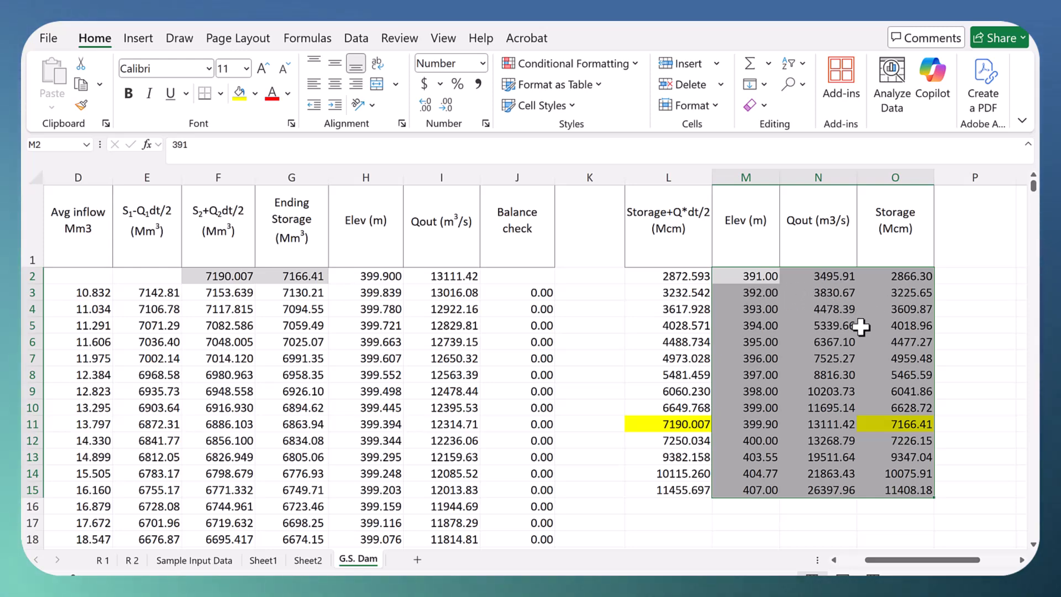
click(680, 294)
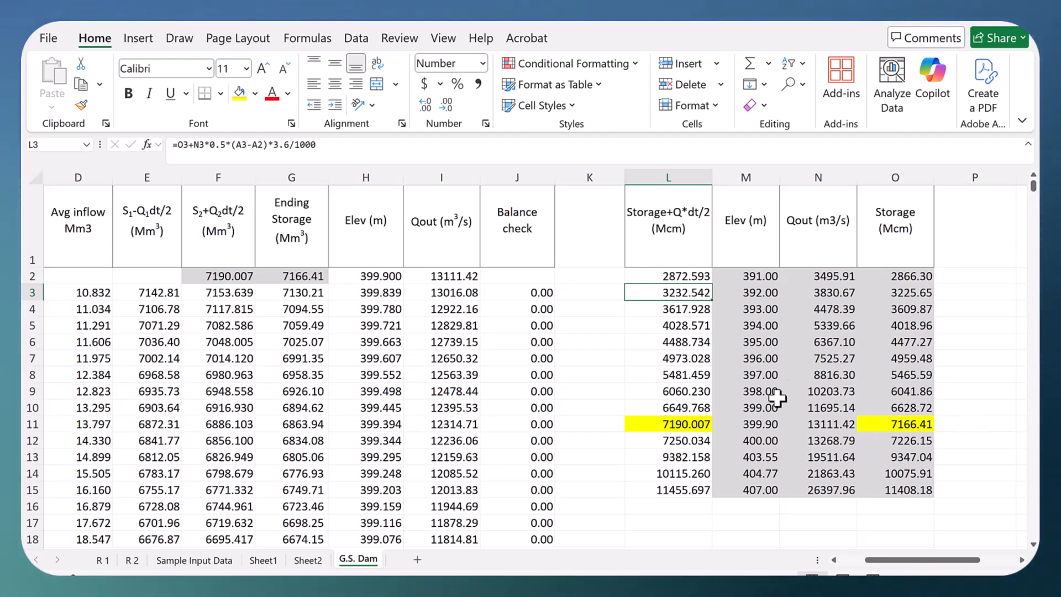
click(881, 308)
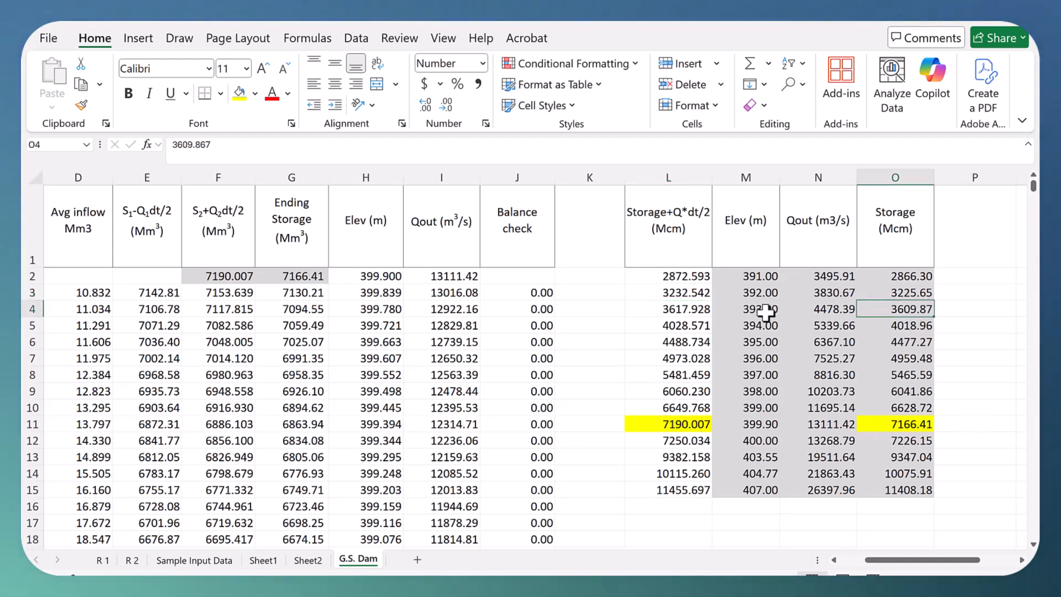
click(764, 310)
click(913, 310)
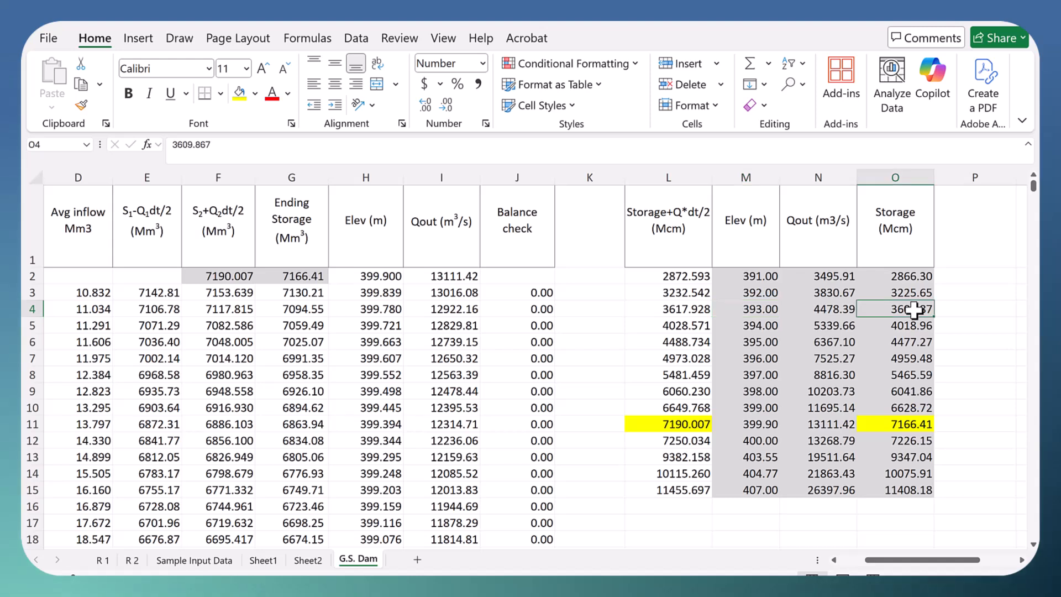
click(681, 310)
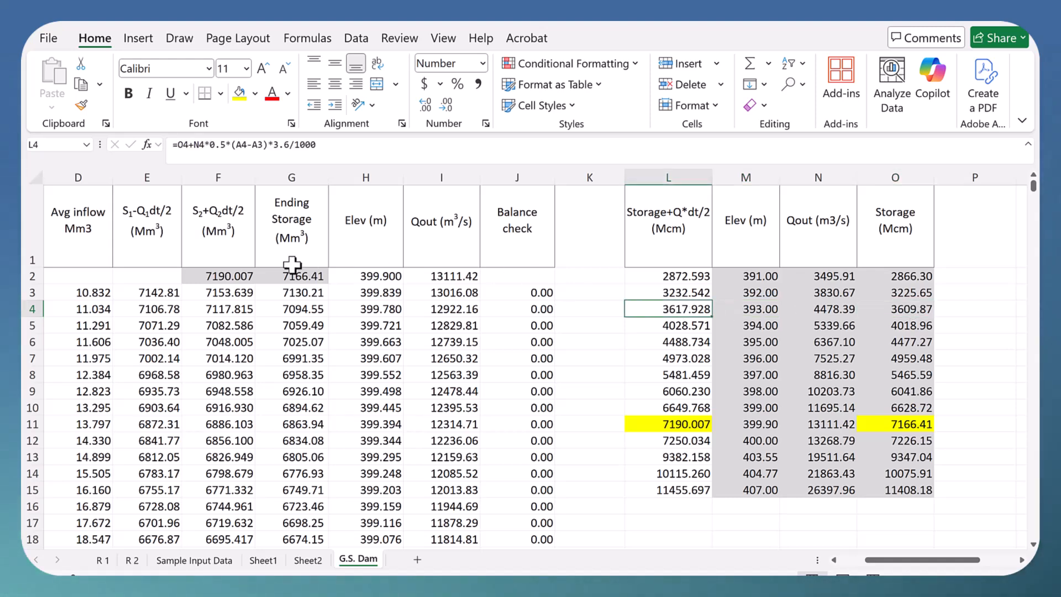
Step: Review the starting values in F2 and G2, the inflow column from B2 down, and the Ending Storage formula in G4
click(224, 277)
click(283, 276)
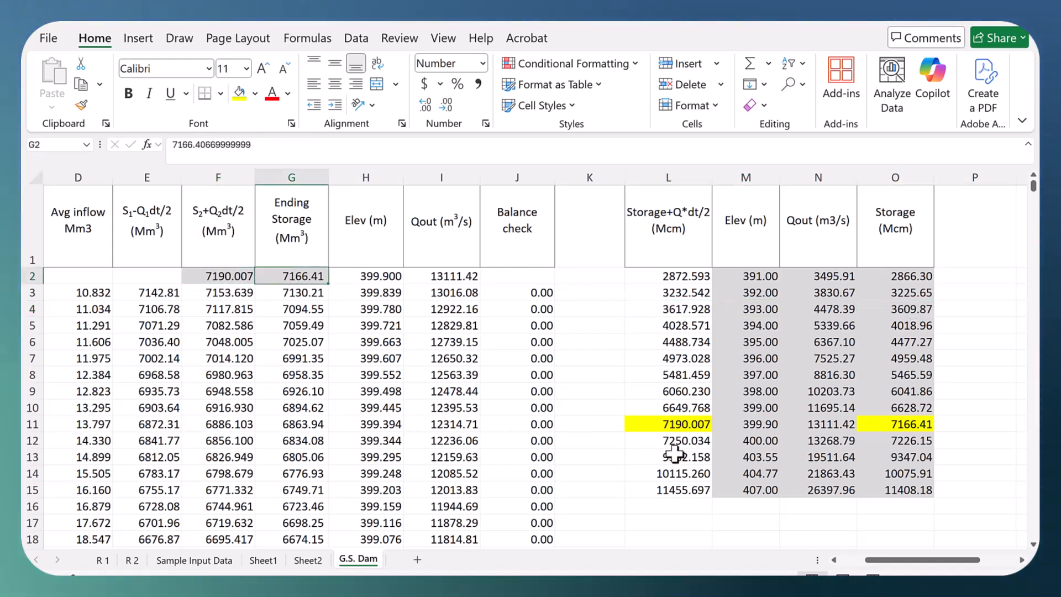
click(834, 559)
click(834, 560)
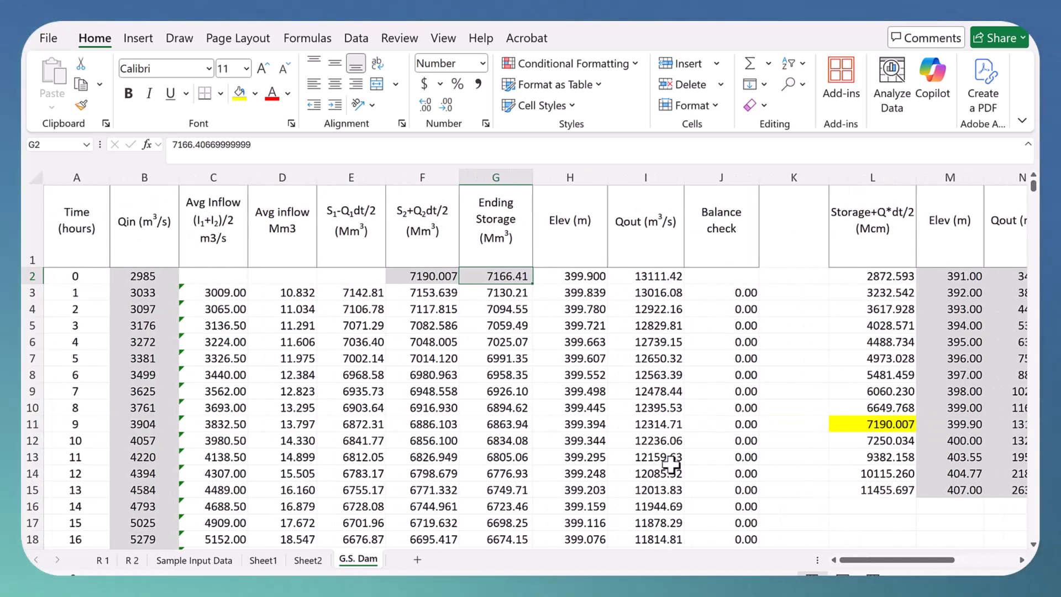
click(153, 274)
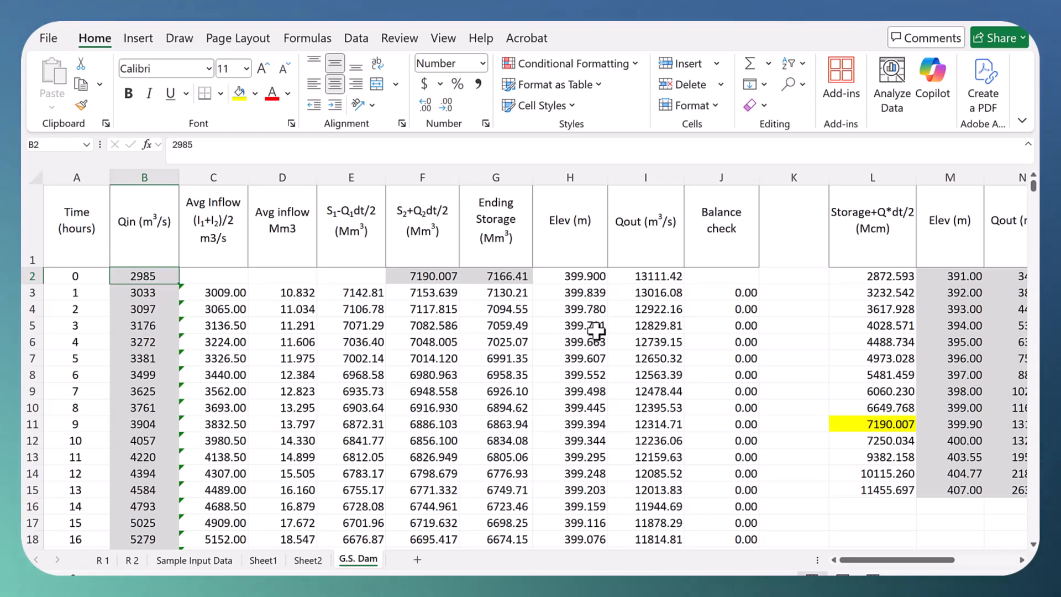
scroll(596, 330, down, 3)
scroll(594, 331, up, 3)
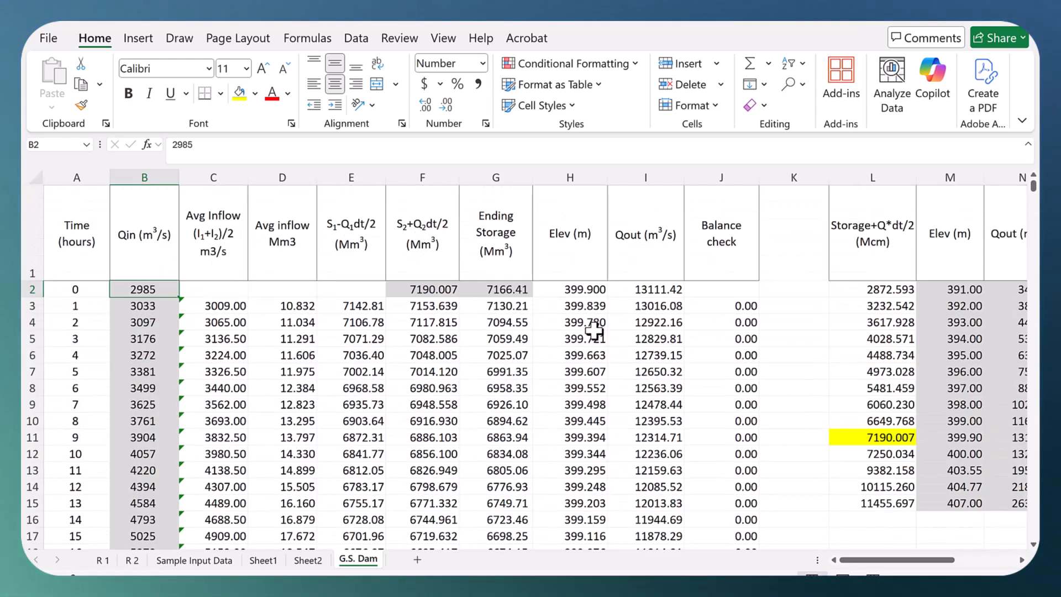
scroll(485, 327, down, 1)
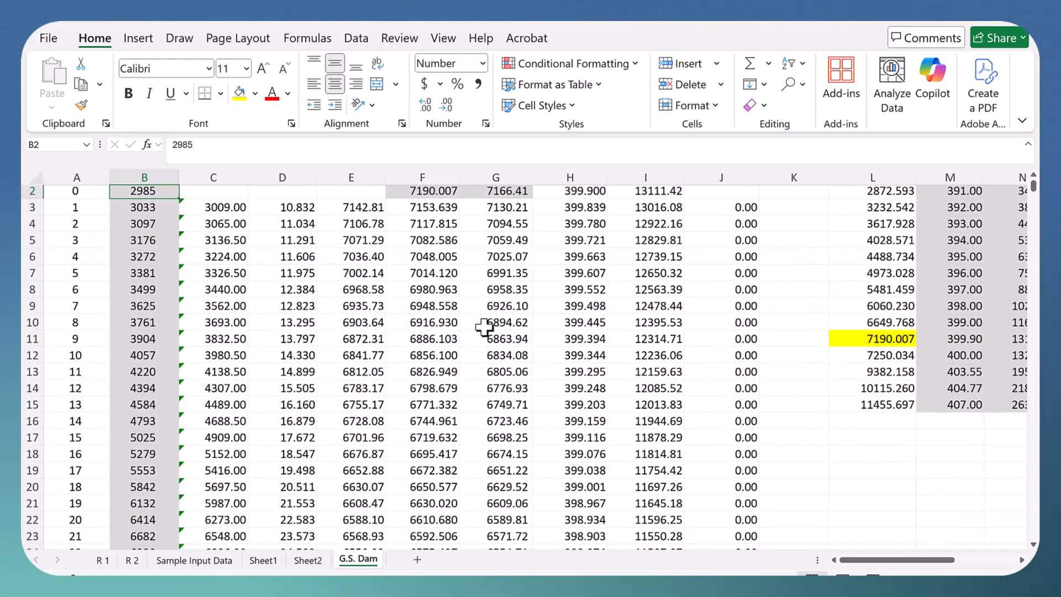
scroll(484, 327, up, 1)
click(496, 273)
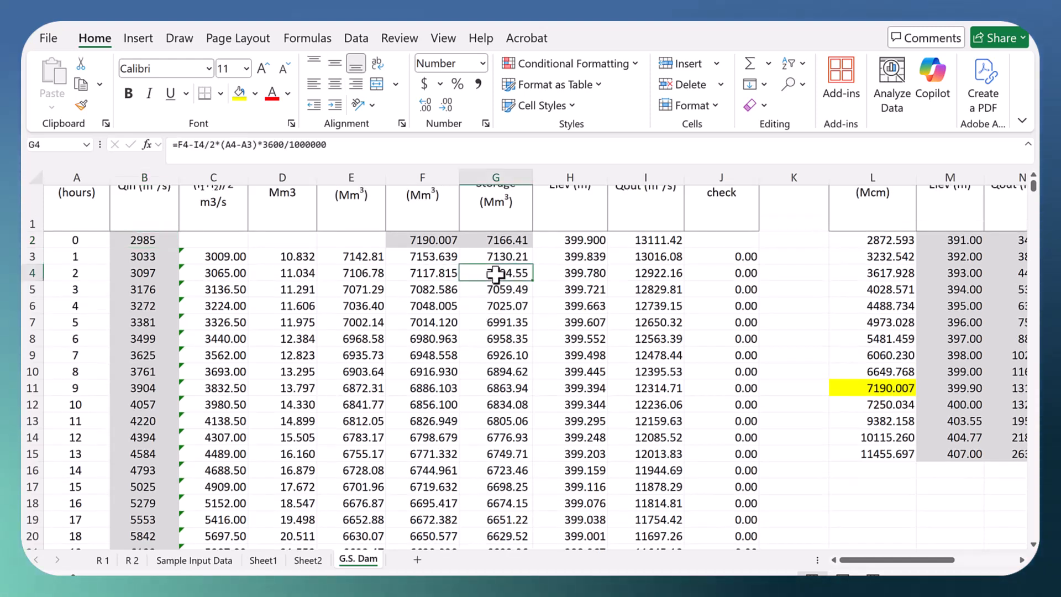